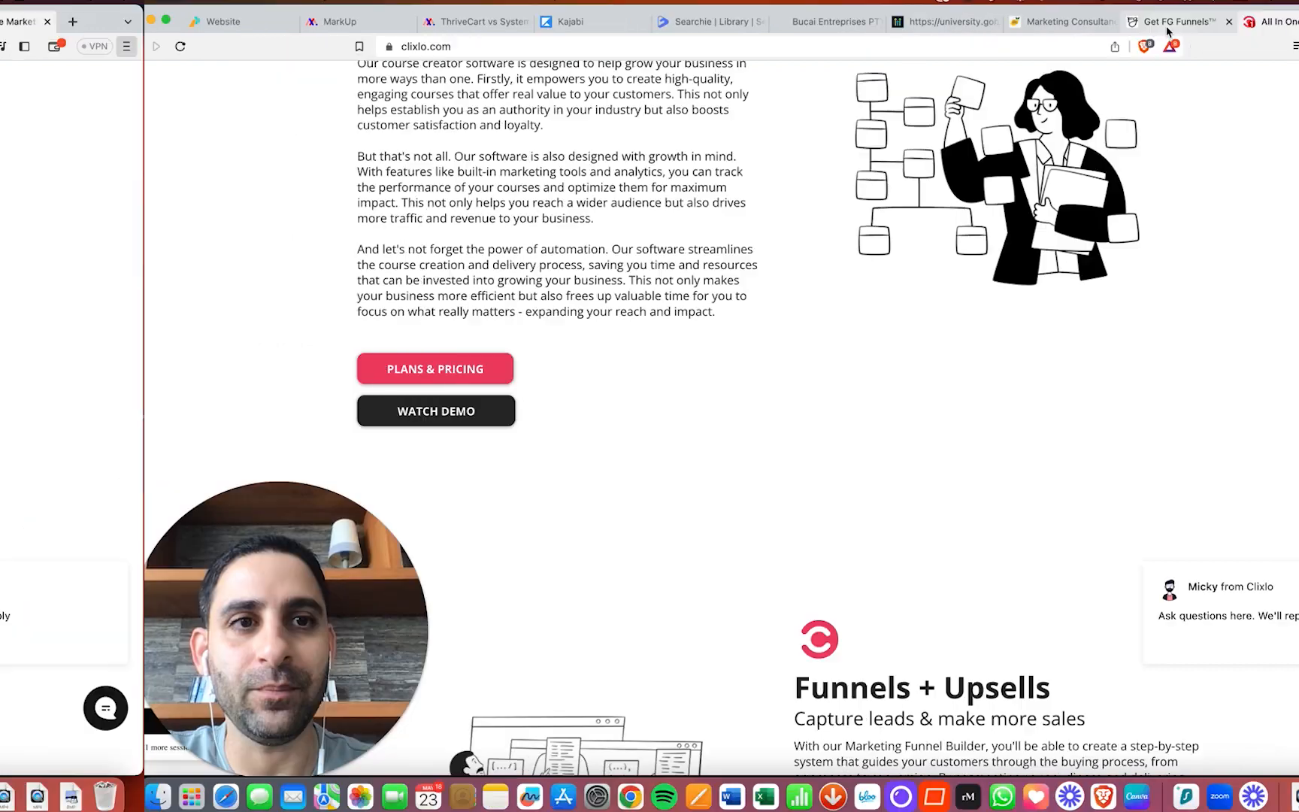
# Open the FG Funnels site and look through its testimonials, foundational tools and core foundation sections.
pyautogui.click(1032, 23)
pyautogui.scroll(-5, 949, 402)
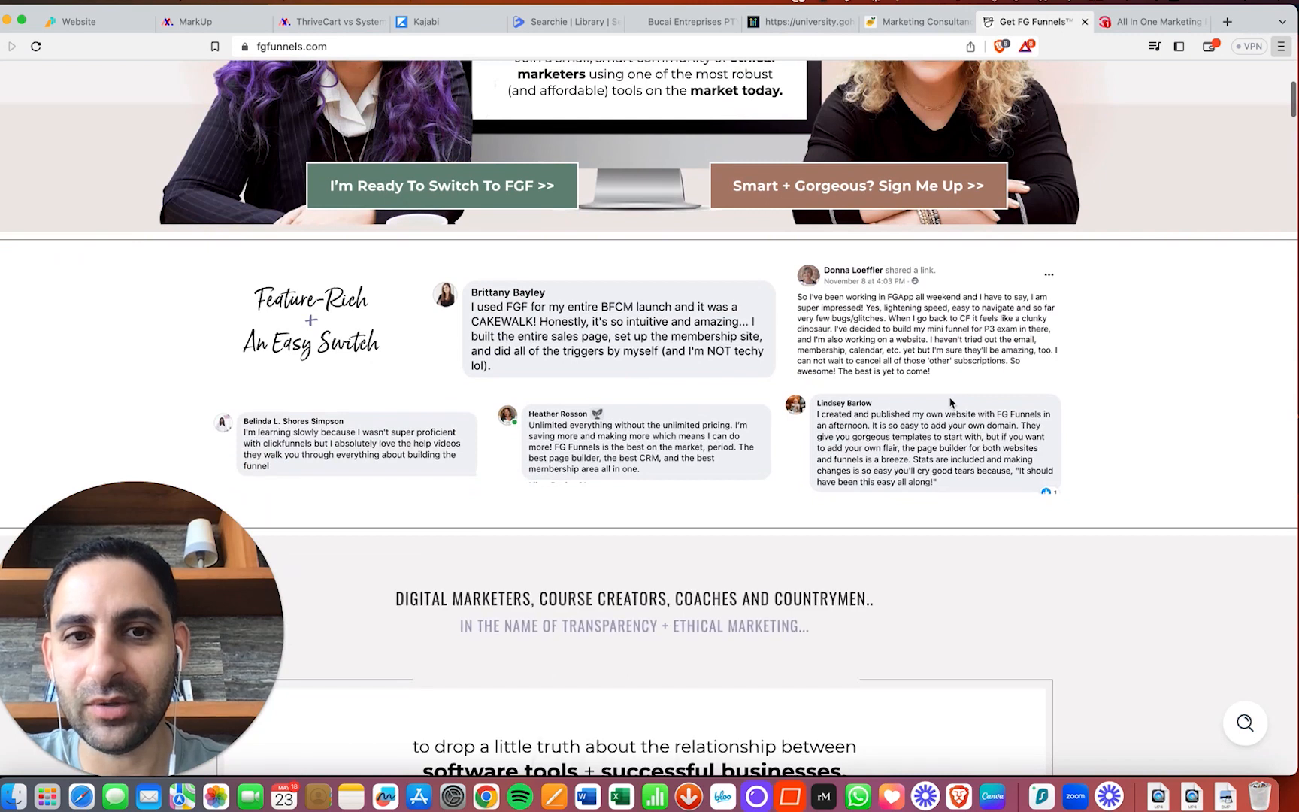
pyautogui.scroll(-15, 1165, 515)
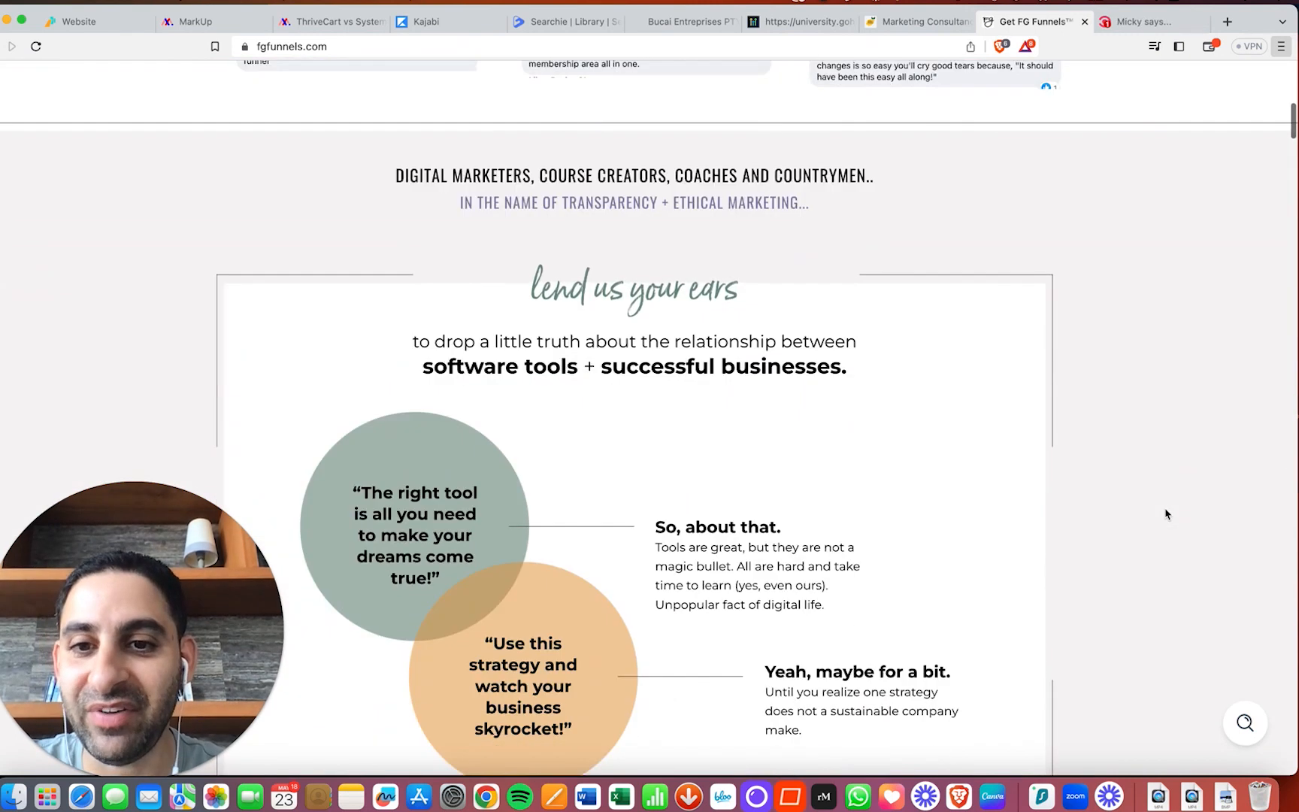
pyautogui.scroll(-20, 1165, 514)
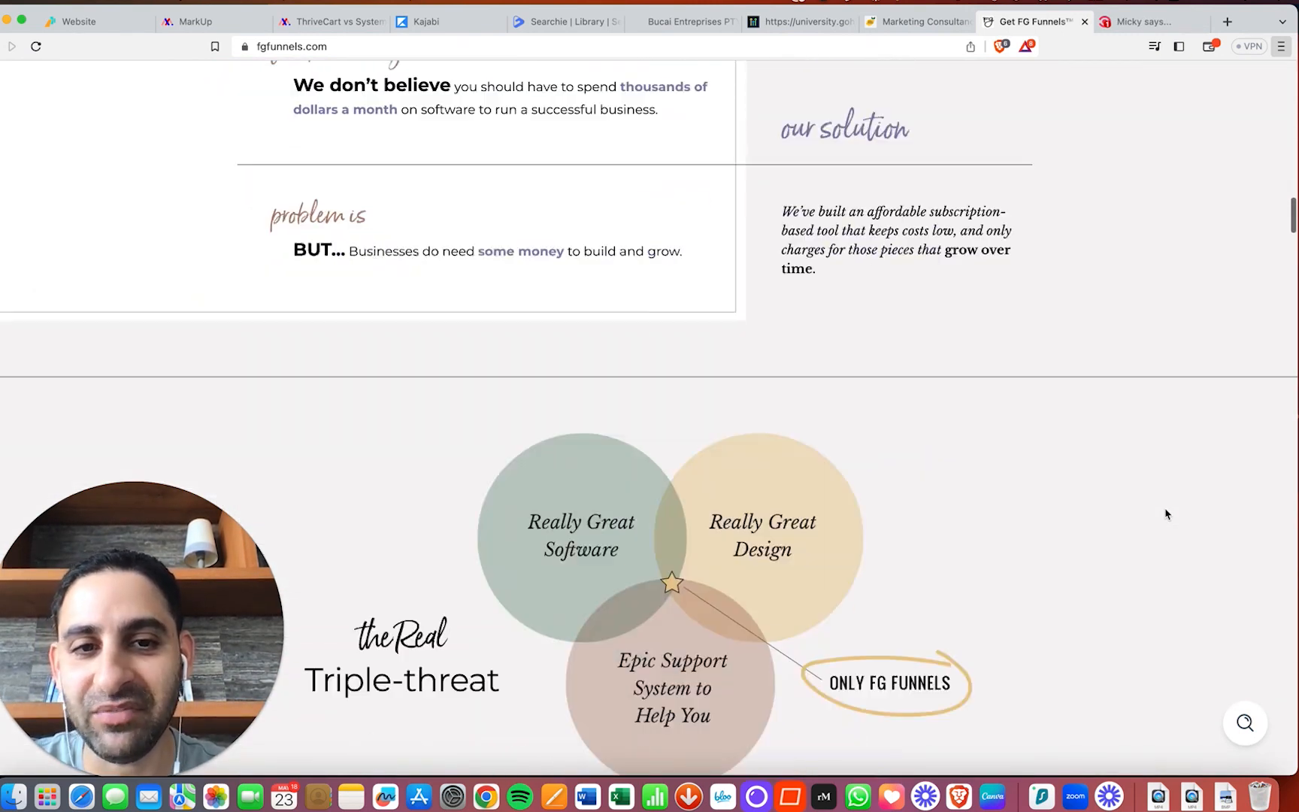
pyautogui.scroll(-20, 1165, 514)
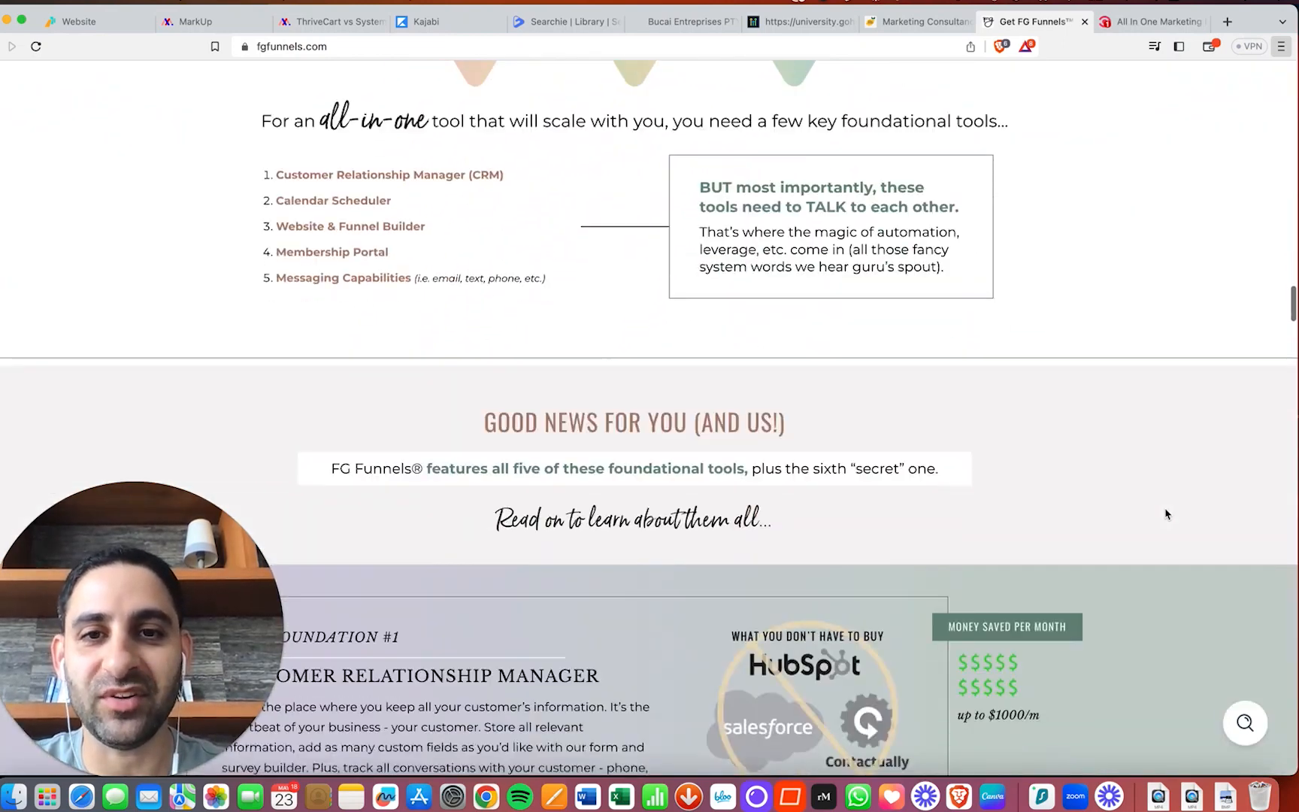
pyautogui.scroll(-6, 1166, 514)
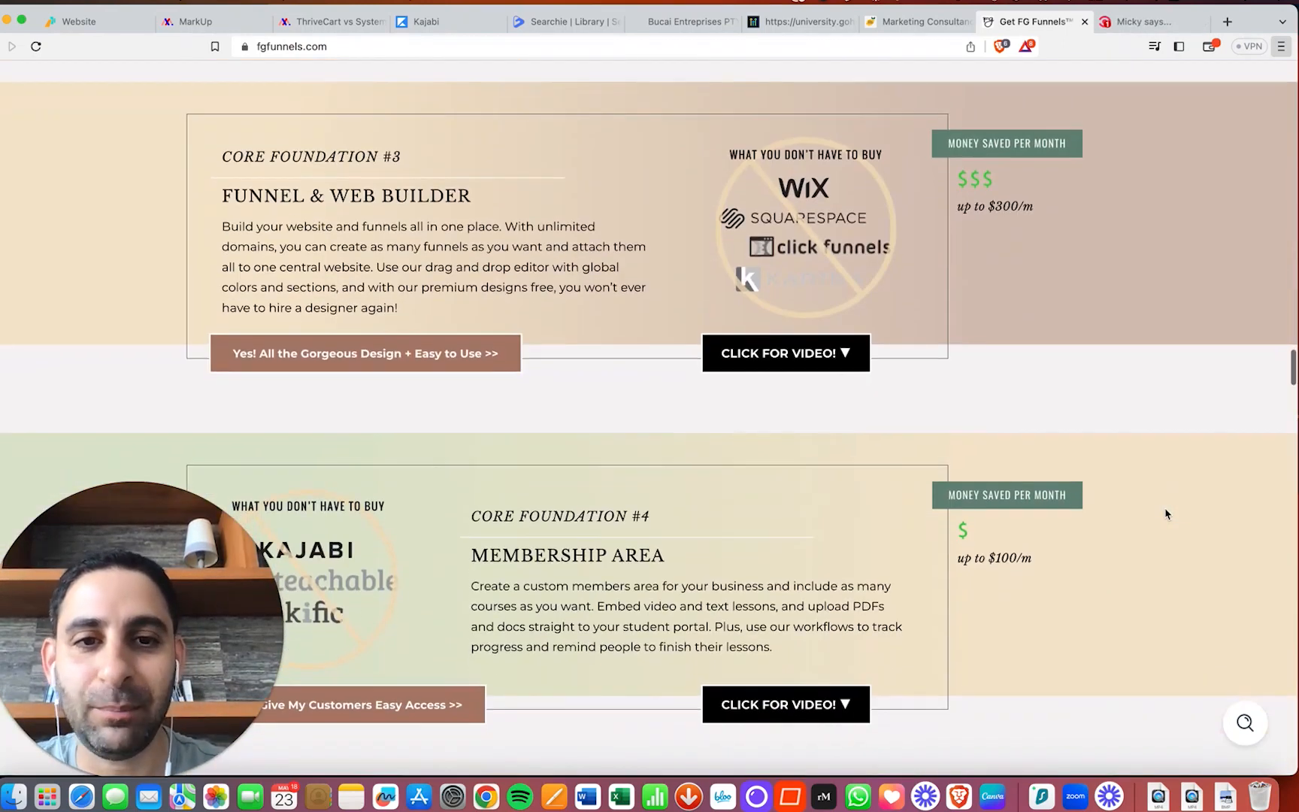
pyautogui.scroll(20, 1095, 425)
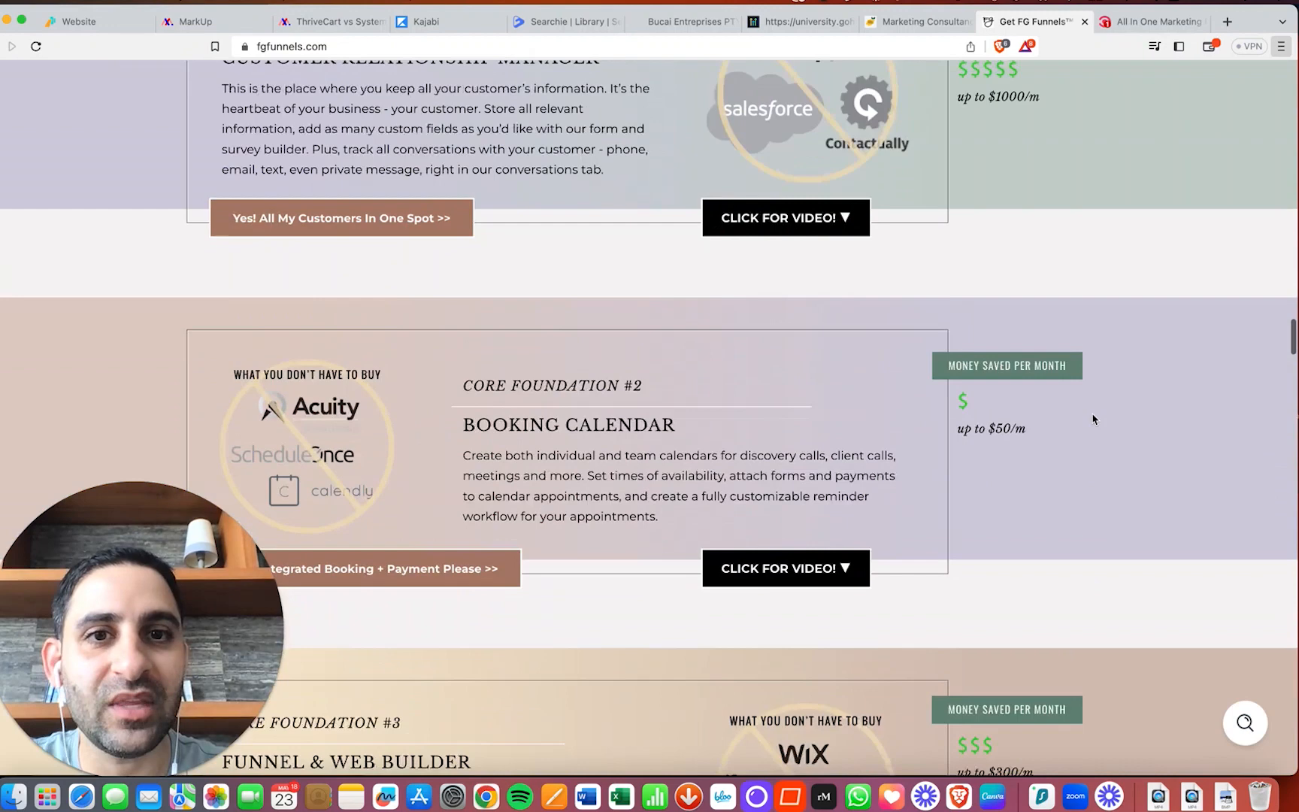
pyautogui.scroll(15, 1093, 419)
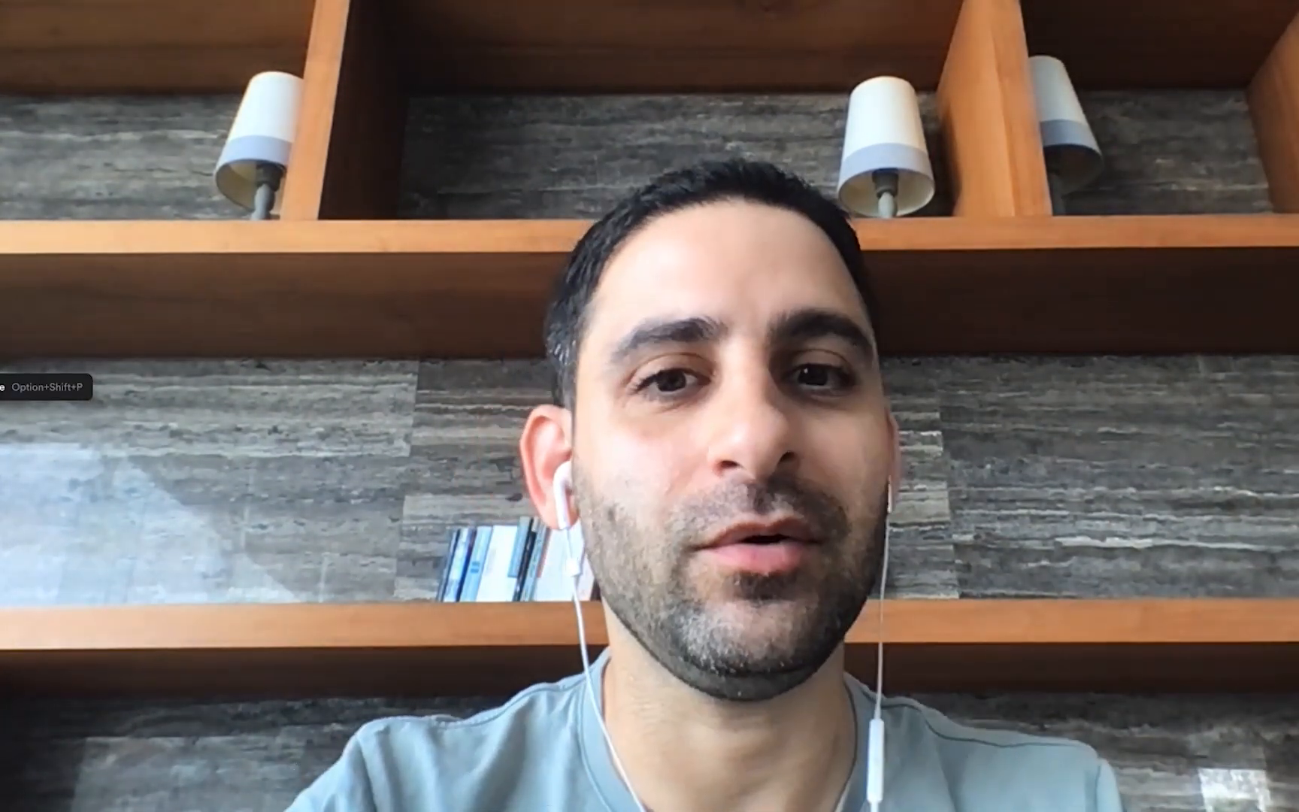
# Open coursecreator360.com in a new tab and view its trial offer and list of replaced software.
pyautogui.hotkey('ctrl', 'Left')
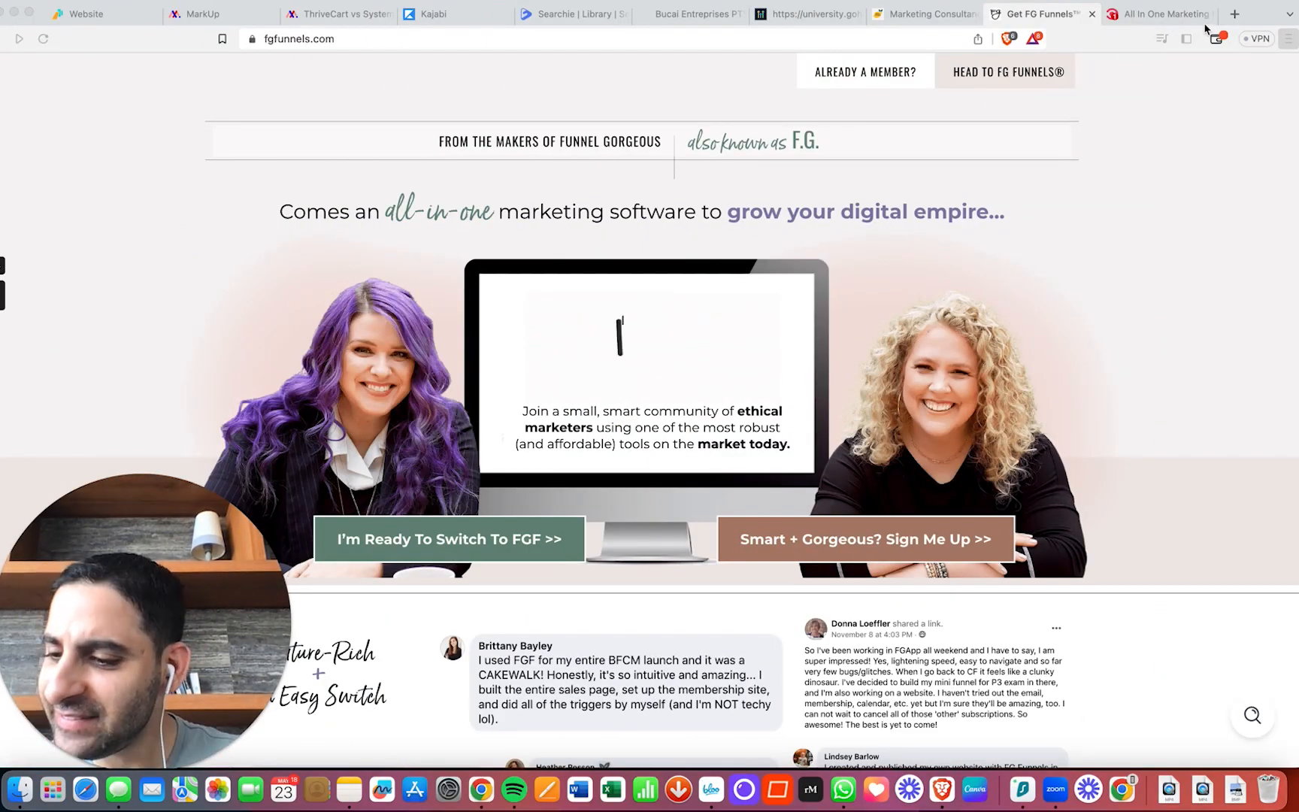
pyautogui.click(1235, 14)
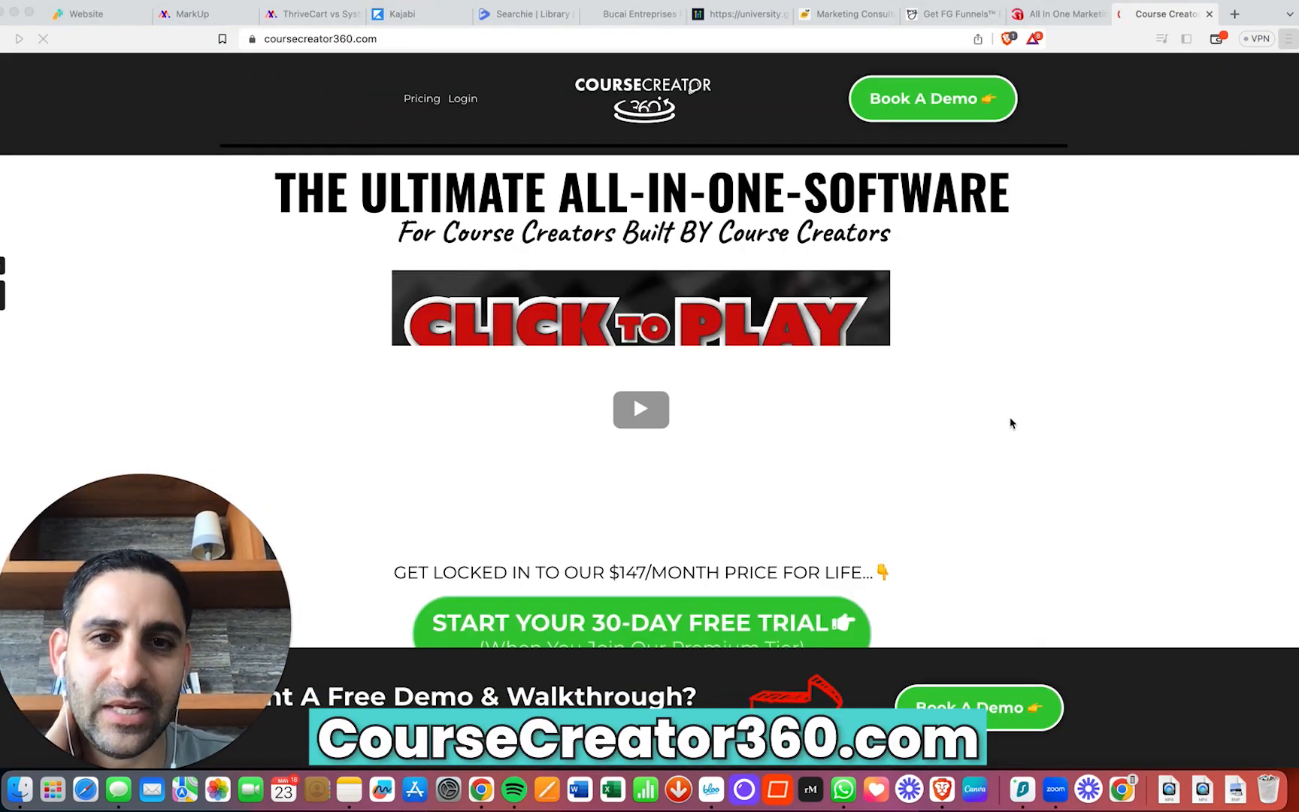
pyautogui.scroll(-10, 1010, 423)
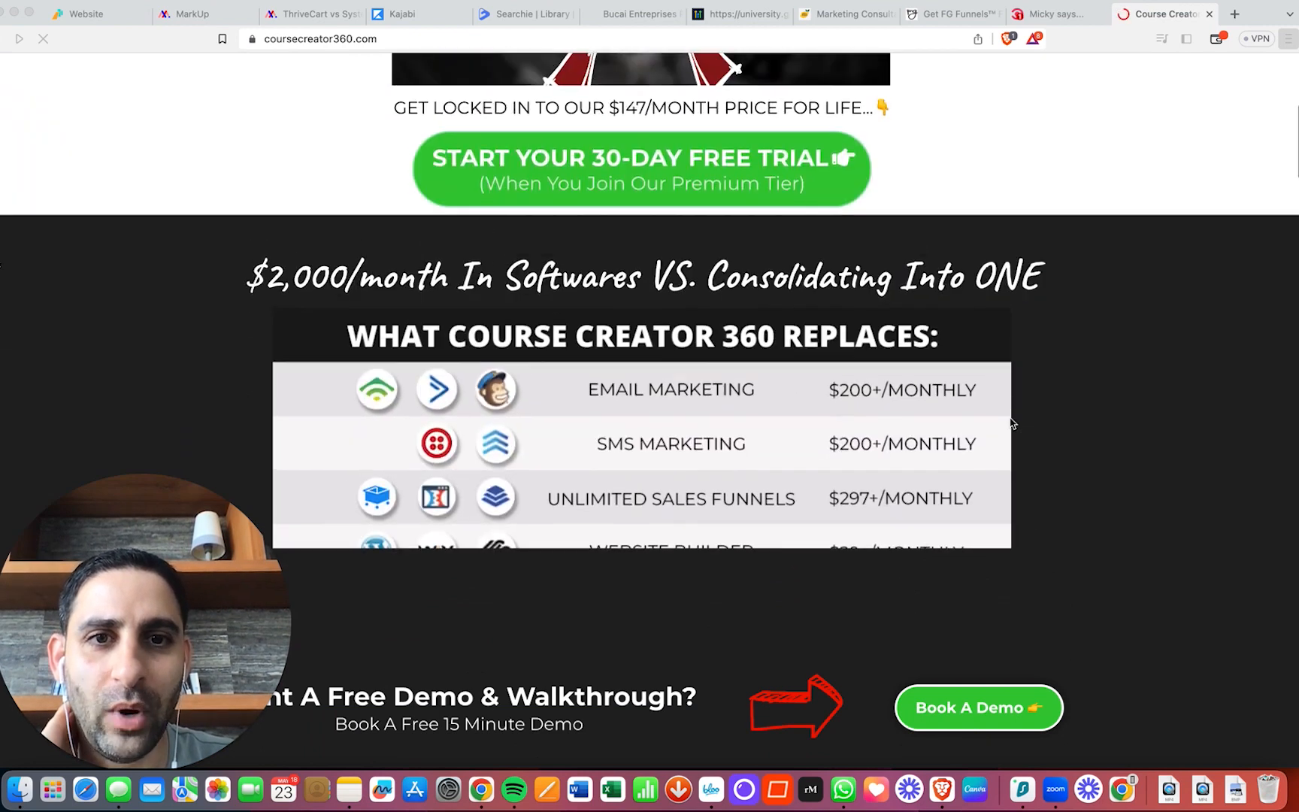
pyautogui.scroll(3, 1010, 424)
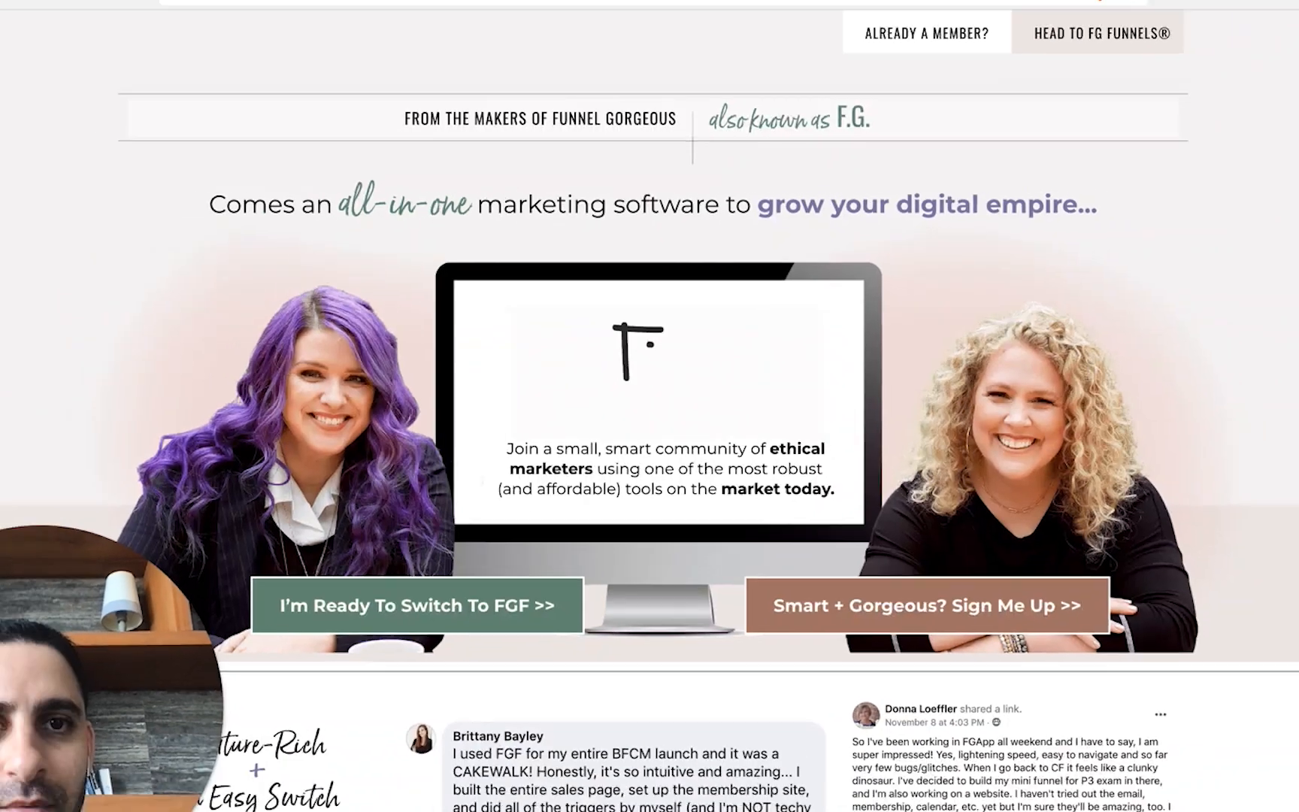
# Review the FG Funnels page from the intro through the core foundations to the integrations and exclusive bonuses.
pyautogui.scroll(-10, 894, 408)
pyautogui.scroll(-10, 894, 408)
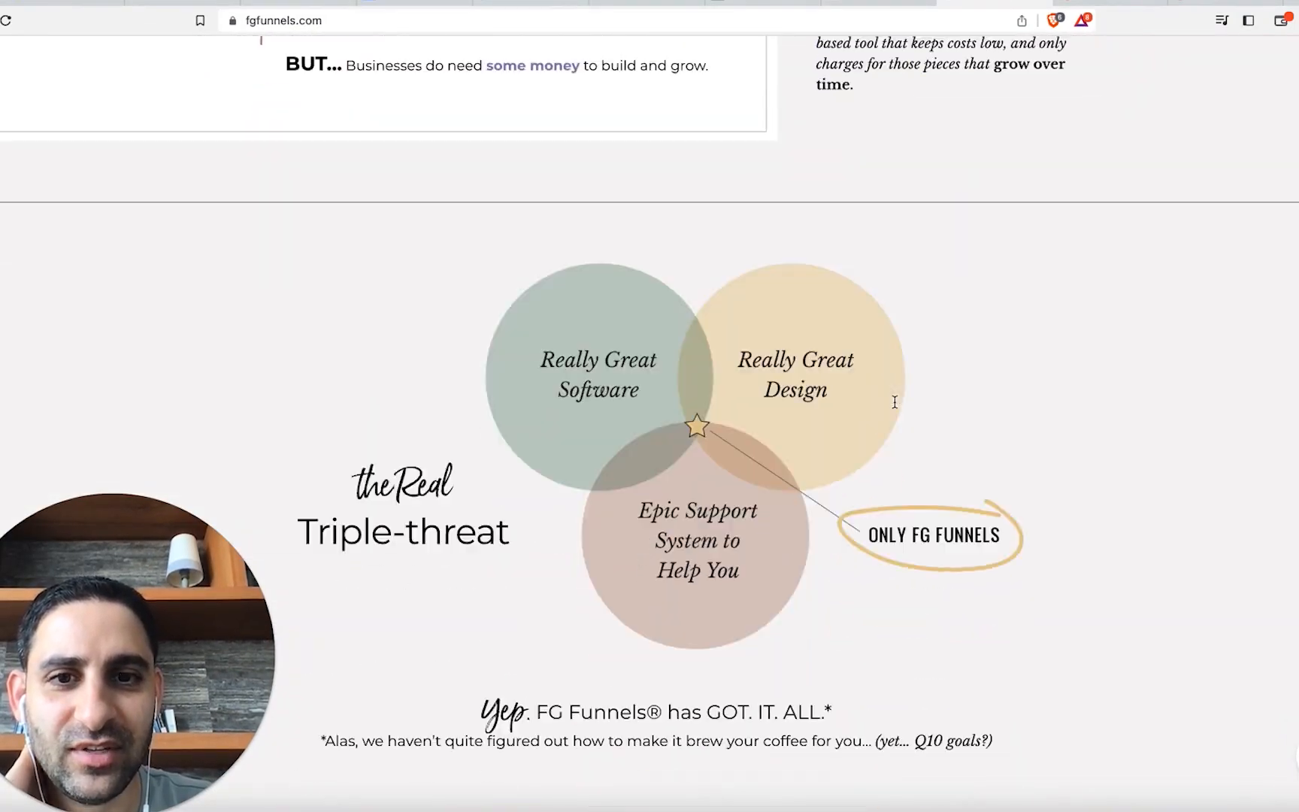
pyautogui.scroll(-20, 894, 408)
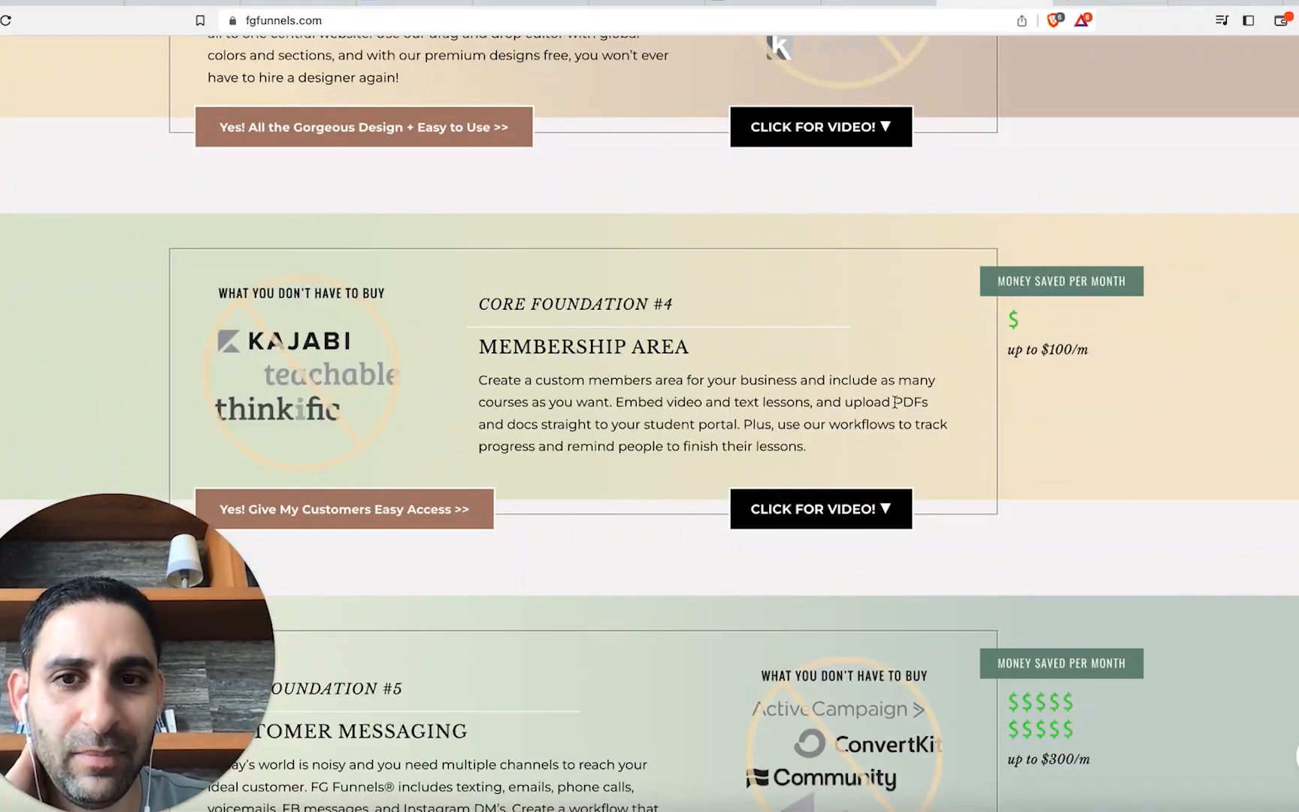
pyautogui.scroll(-12, 894, 406)
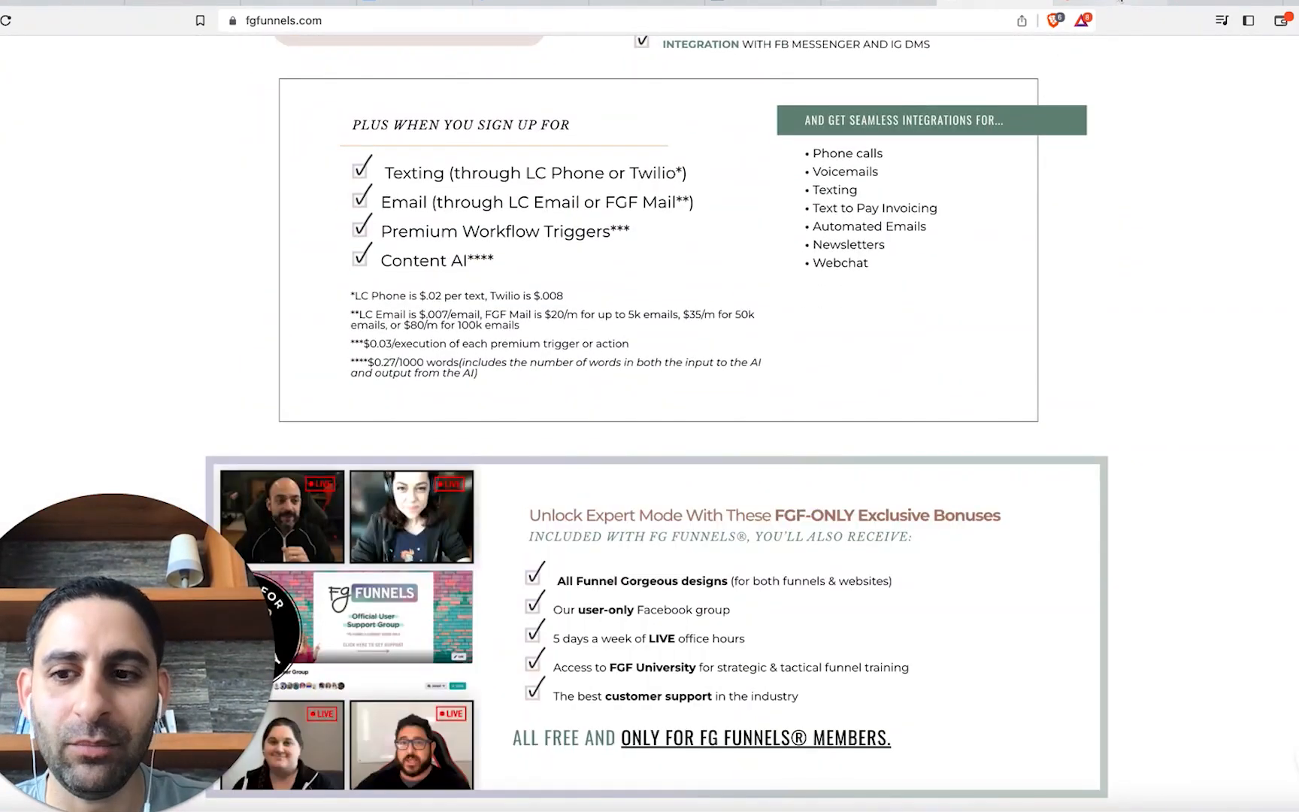
# Return to the Course Creator 360 page and examine its software cost comparison and sample features.
pyautogui.click(1120, 1)
pyautogui.click(1214, 2)
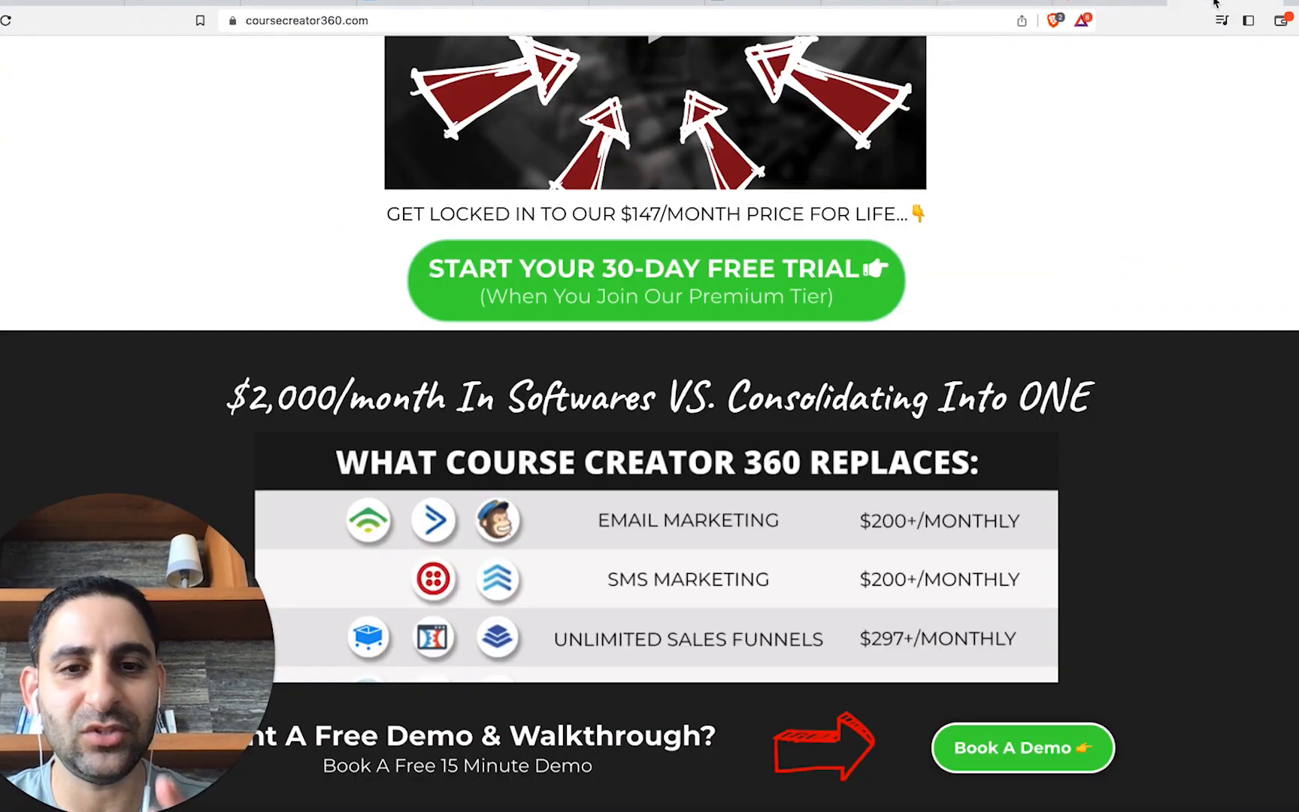
pyautogui.scroll(-15, 1102, 294)
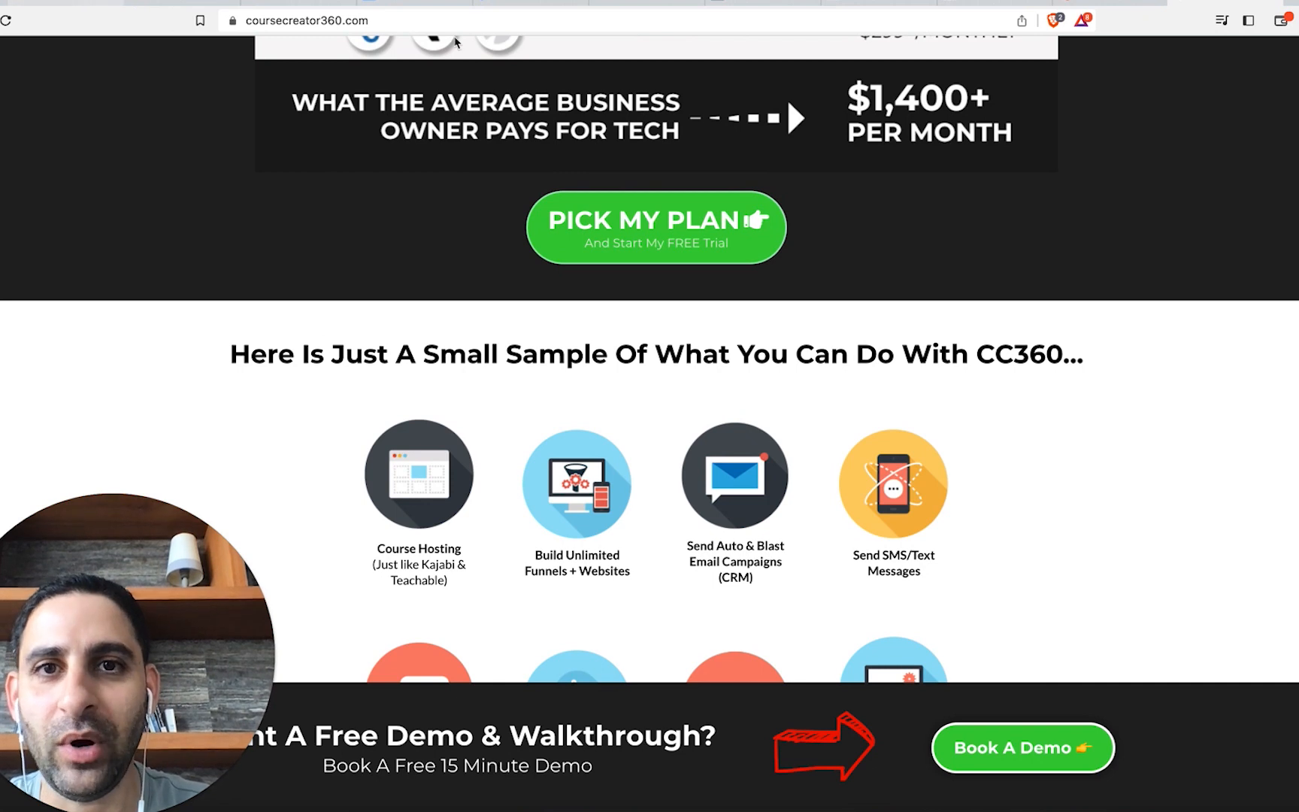
# Open the Webinar Registration Confirmation & Reminders workflow in HighLevel and examine its triggers, waits and emails through the last reminder.
pyautogui.click(741, 2)
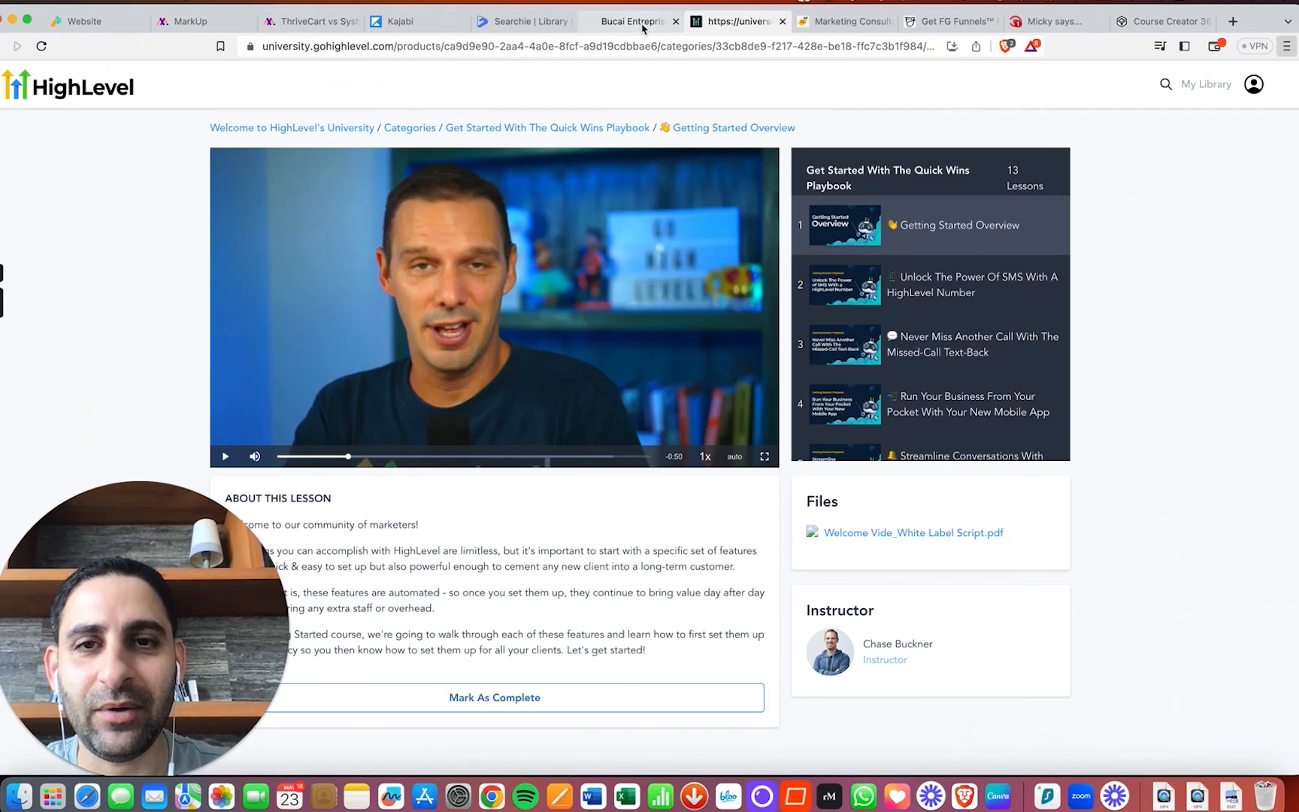
pyautogui.click(642, 22)
pyautogui.scroll(-5, 305, 343)
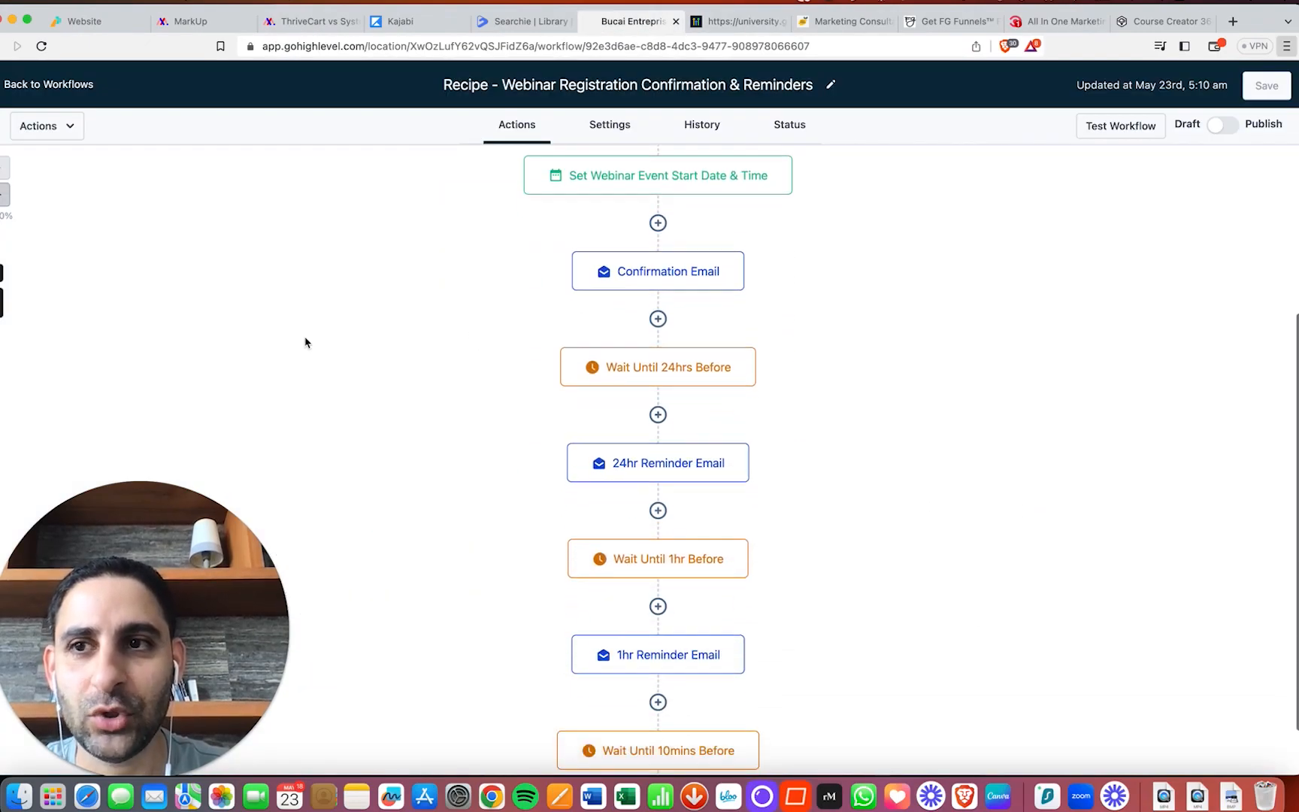
pyautogui.scroll(5, 305, 343)
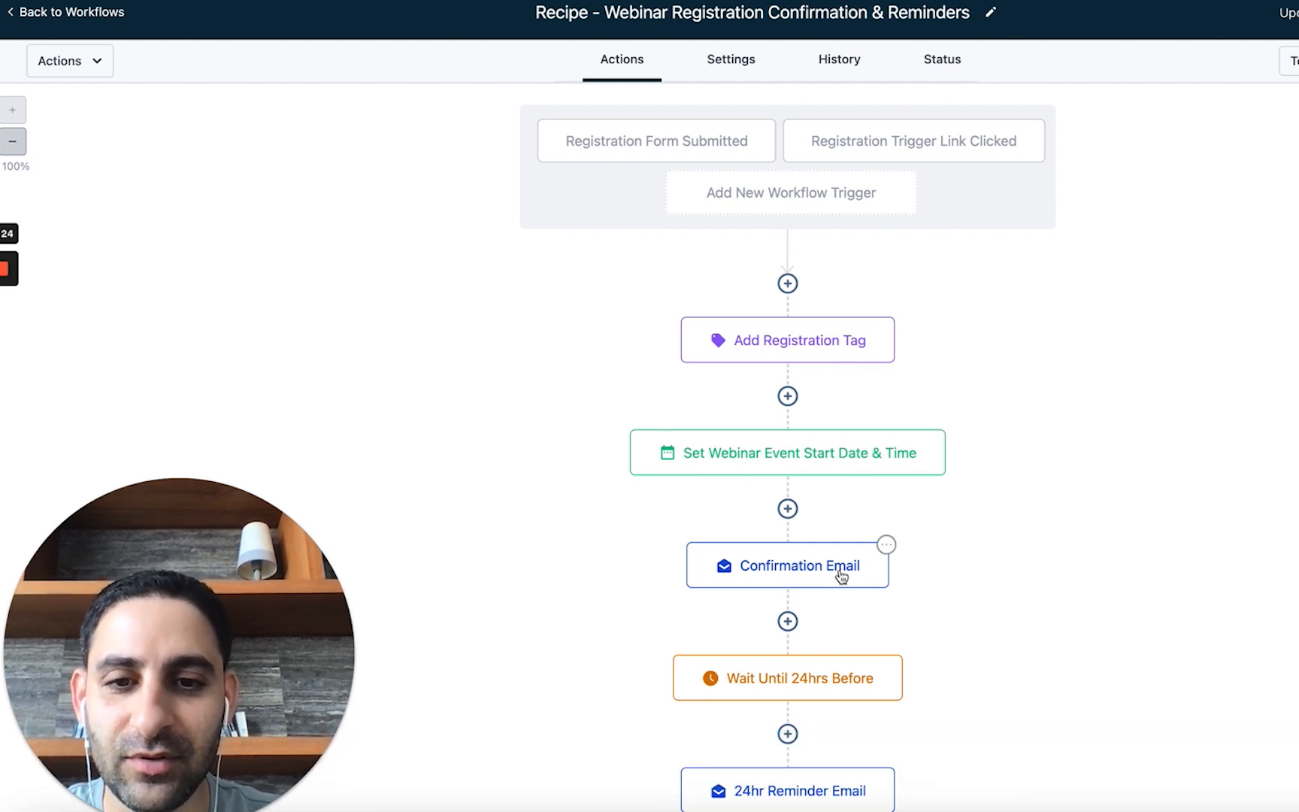
pyautogui.scroll(-3, 841, 576)
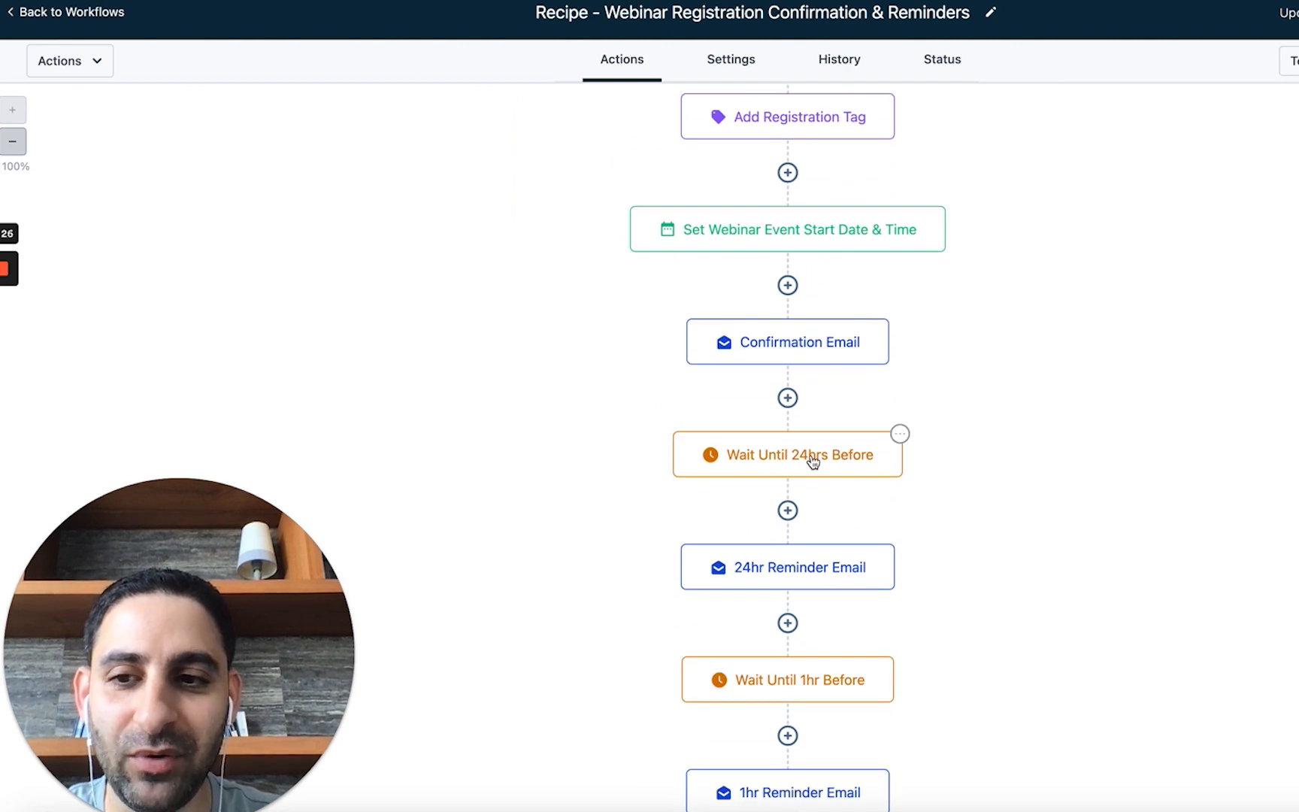
pyautogui.scroll(-3, 829, 568)
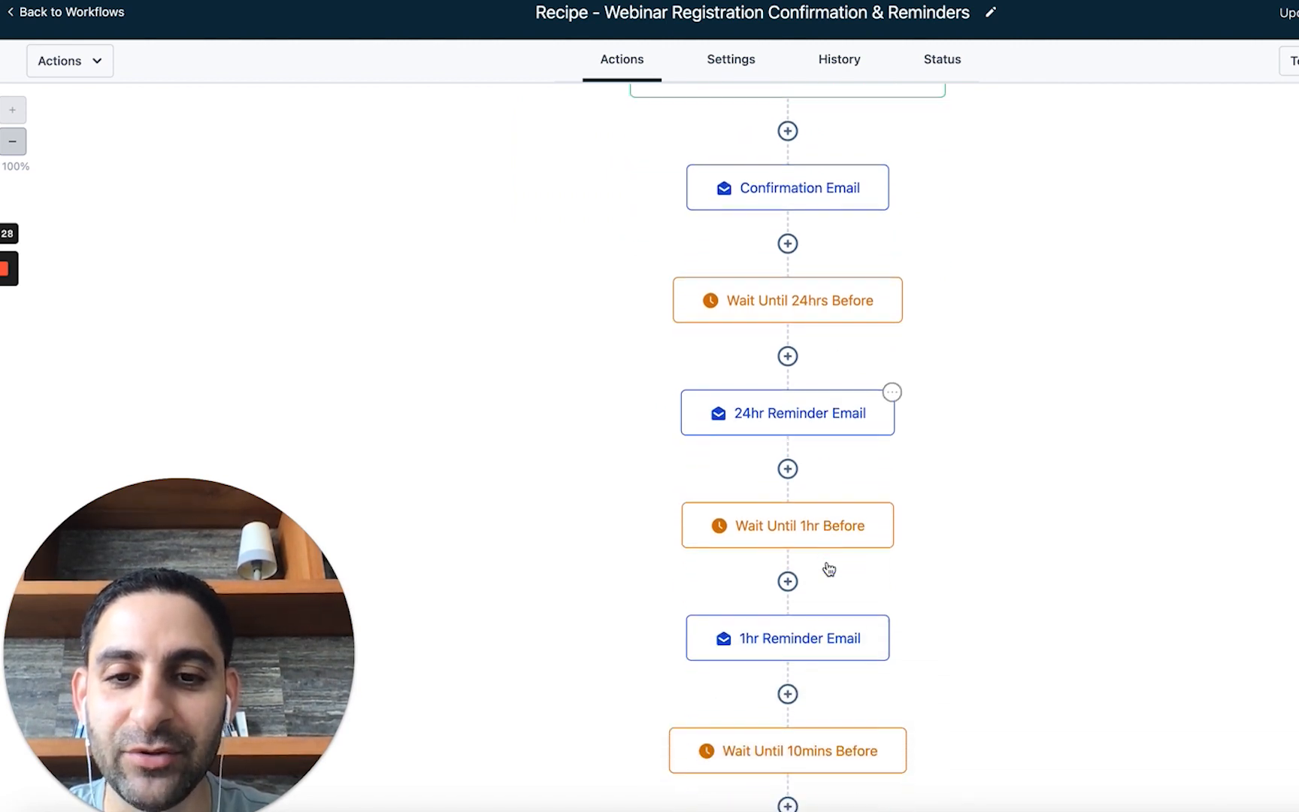
pyautogui.scroll(-2, 844, 583)
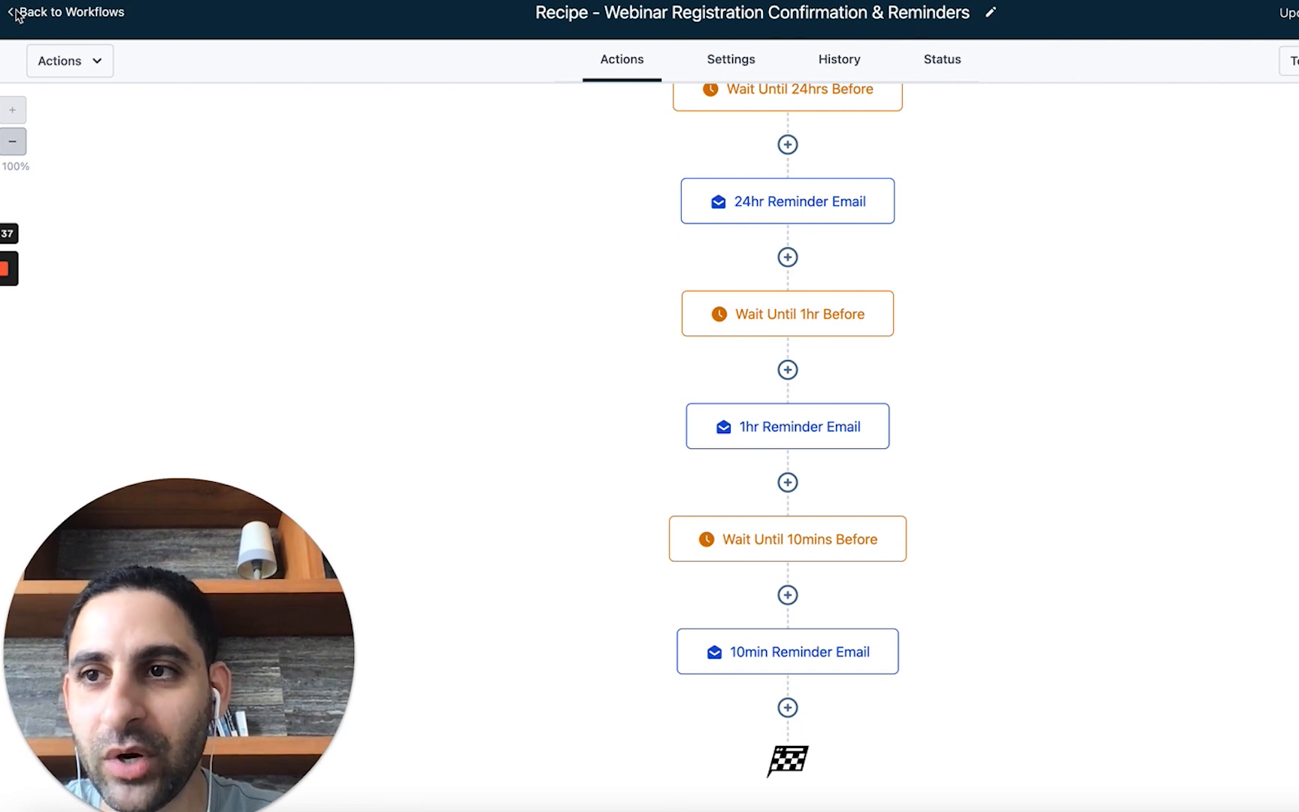
# Open the action choices for a step after the 10min Reminder Email, browse all categories, and close them without adding an action.
pyautogui.click(64, 68)
pyautogui.click(421, 292)
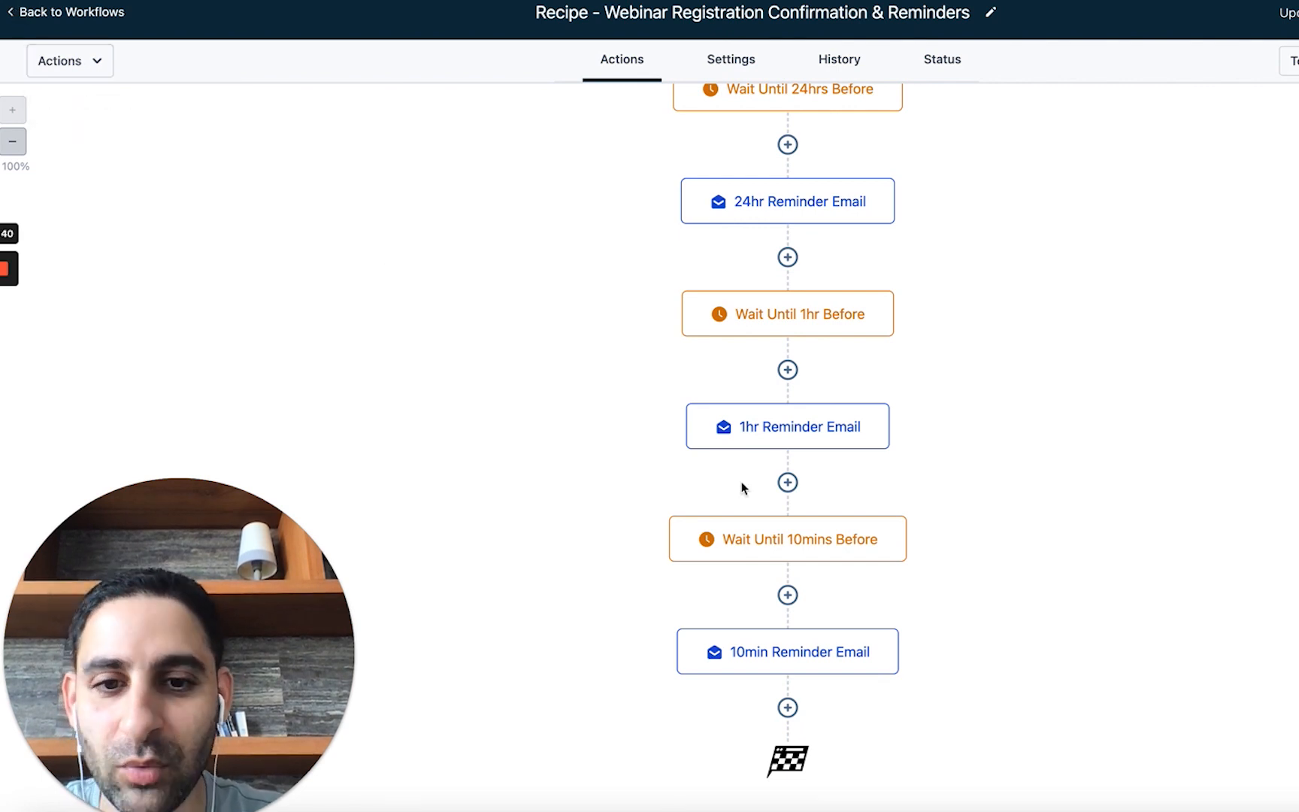
pyautogui.click(787, 708)
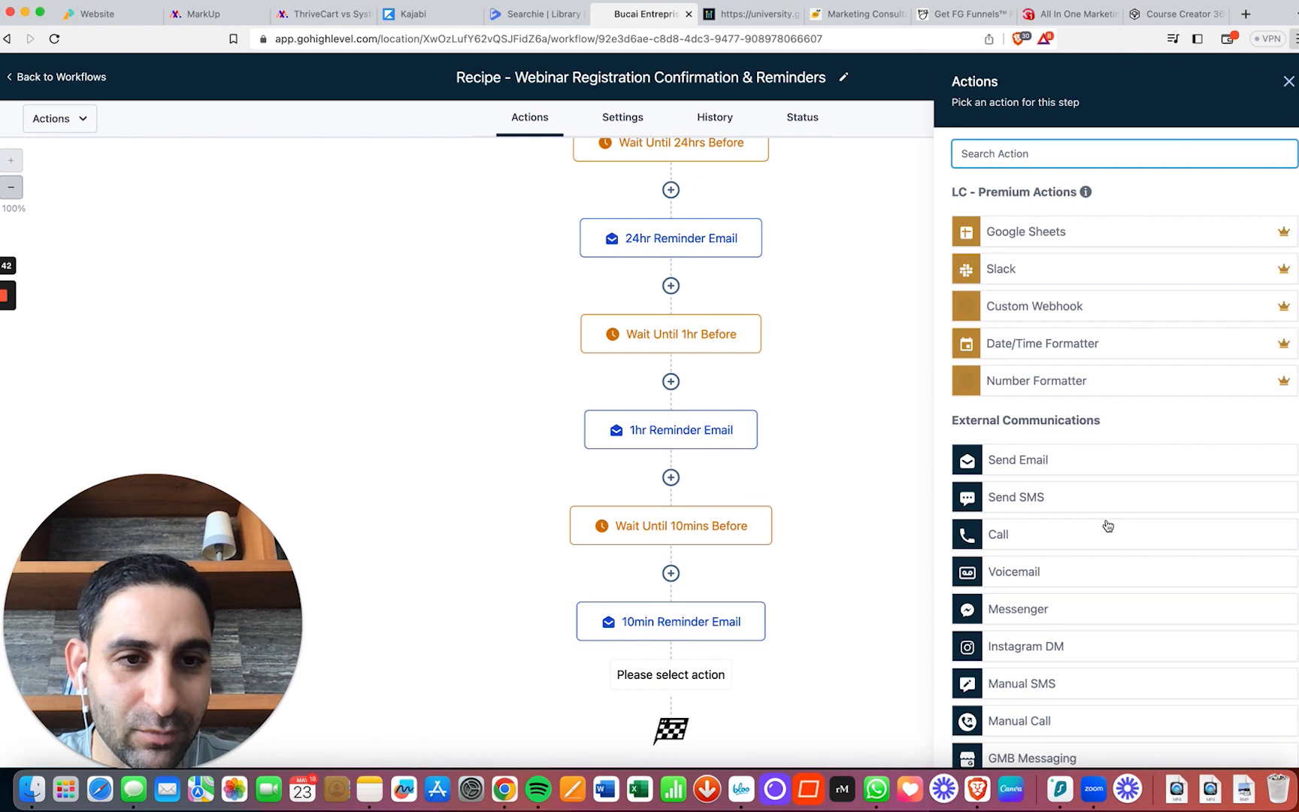
pyautogui.scroll(-5, 1221, 614)
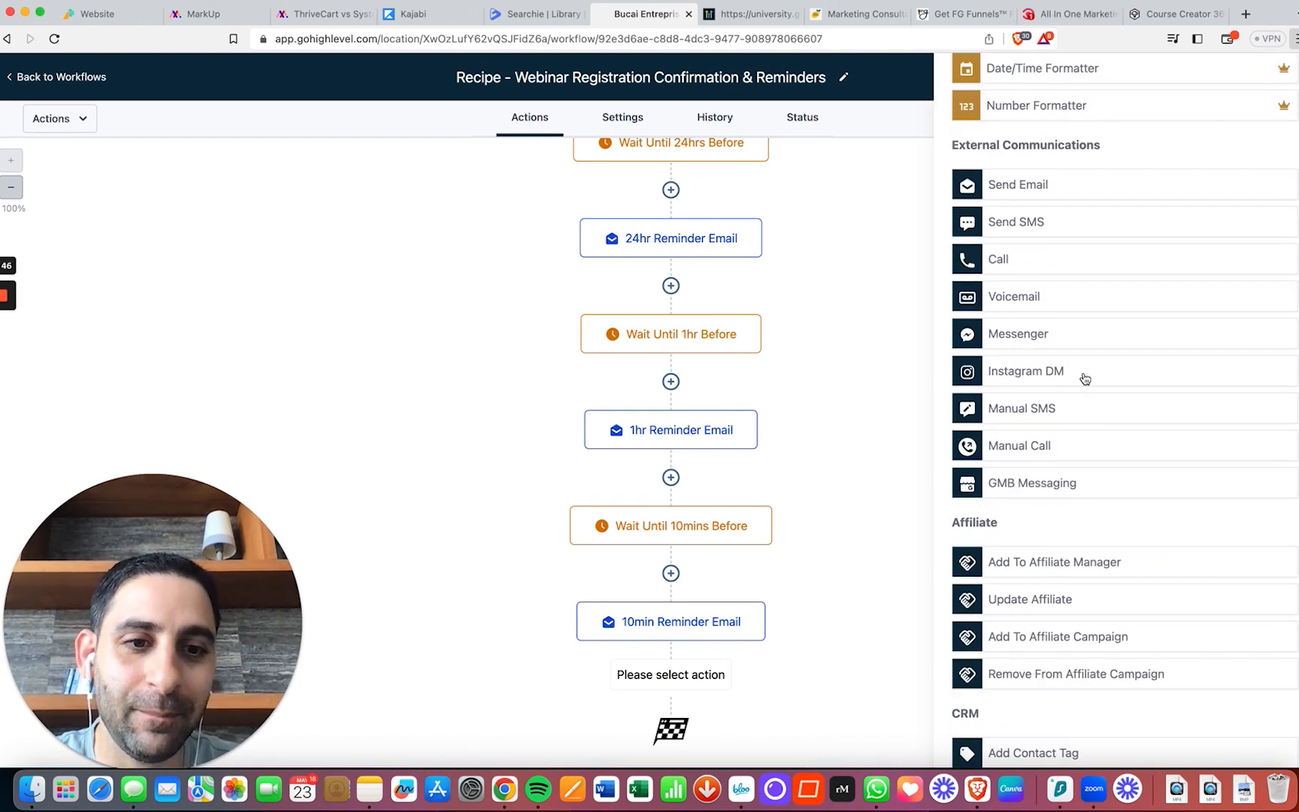
pyautogui.scroll(-5, 1083, 376)
pyautogui.scroll(-6, 1134, 566)
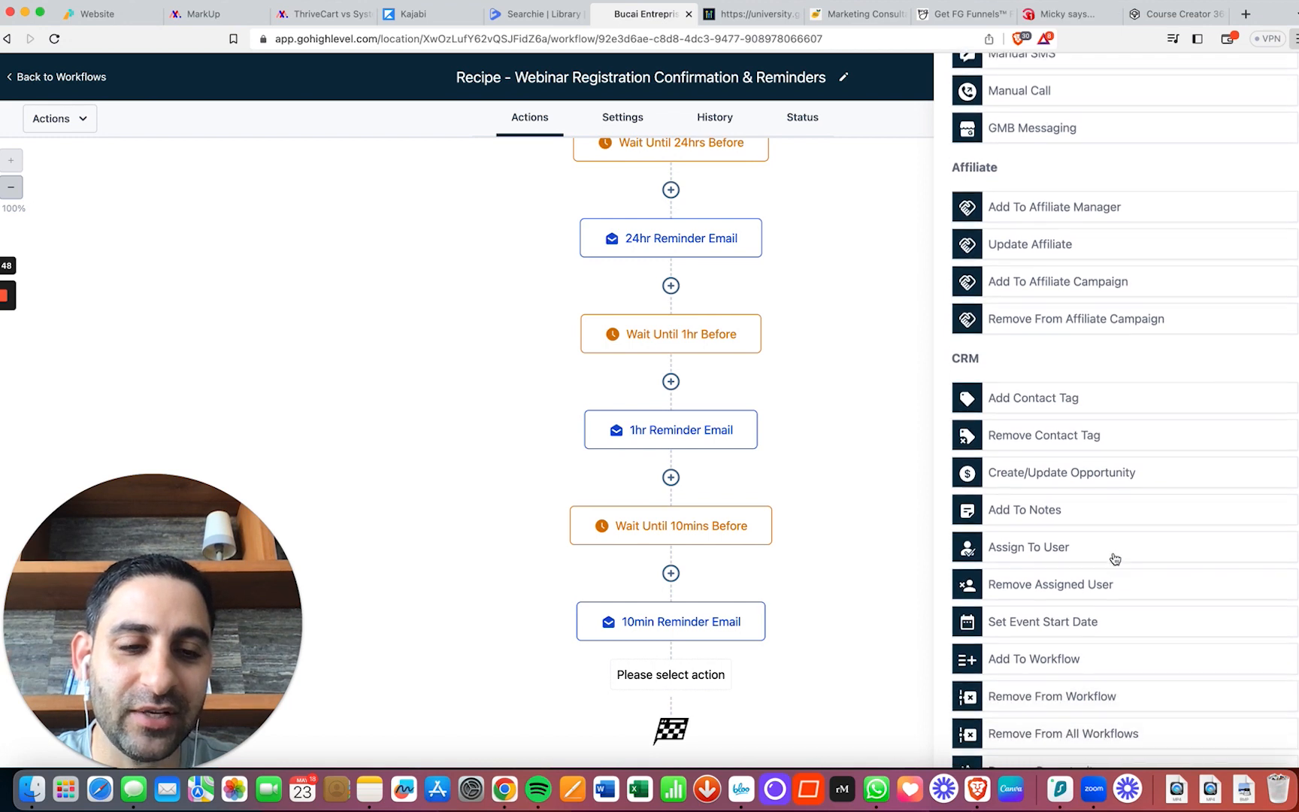
pyautogui.scroll(-2, 1105, 580)
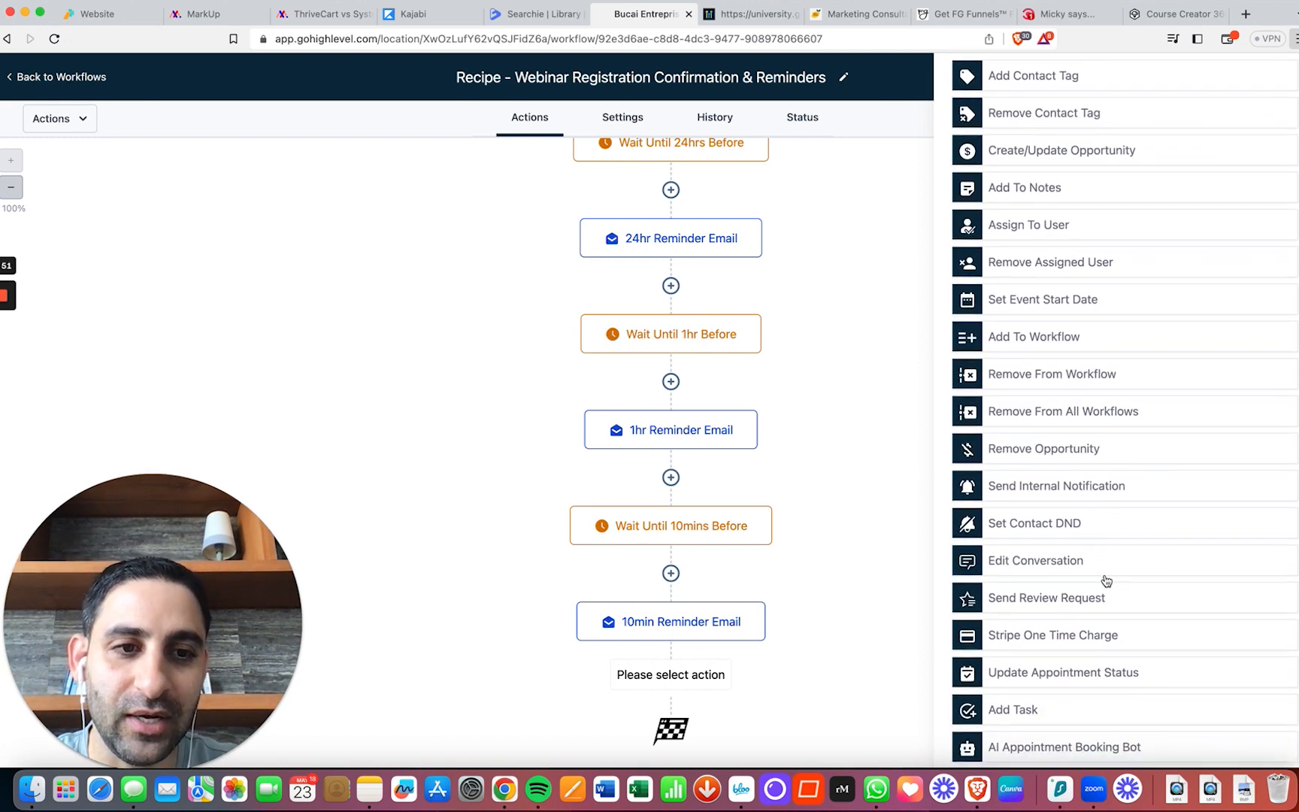
pyautogui.scroll(-10, 1089, 495)
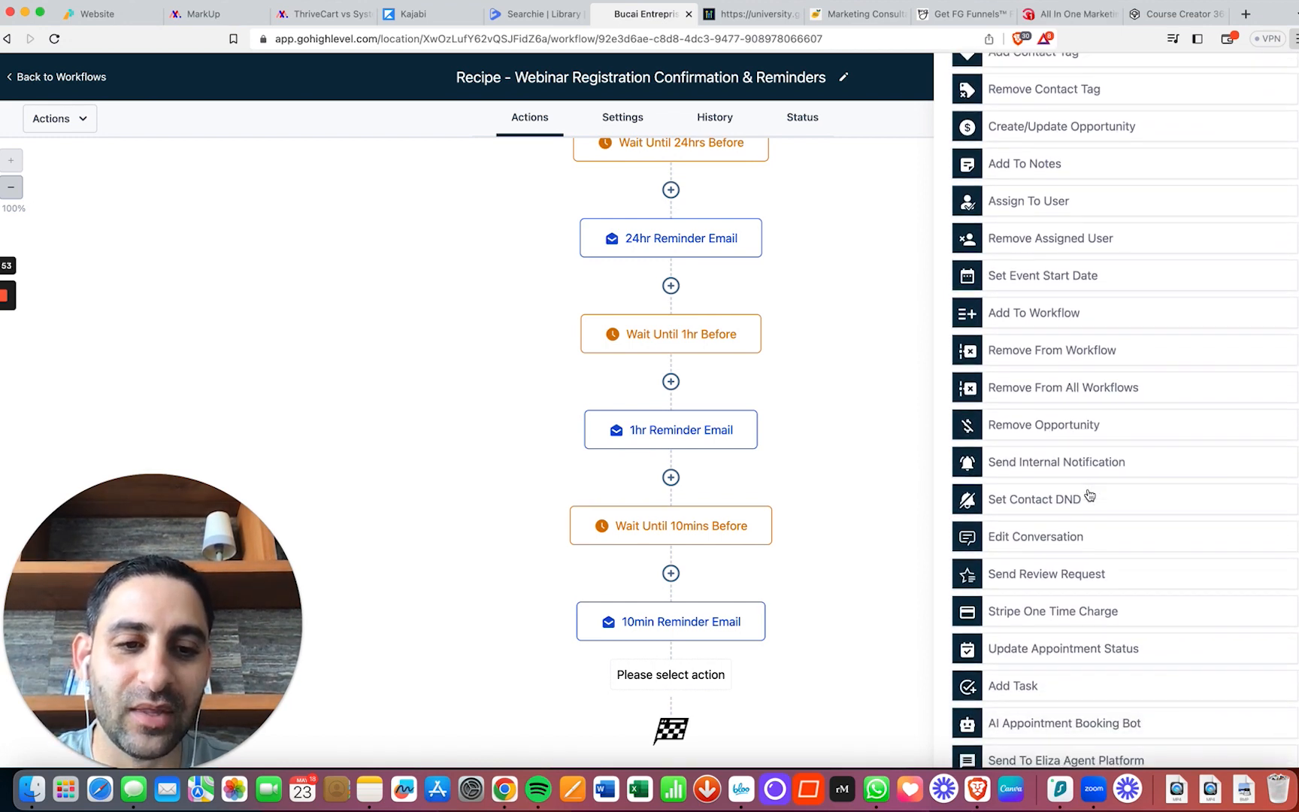
pyautogui.scroll(-2, 1089, 494)
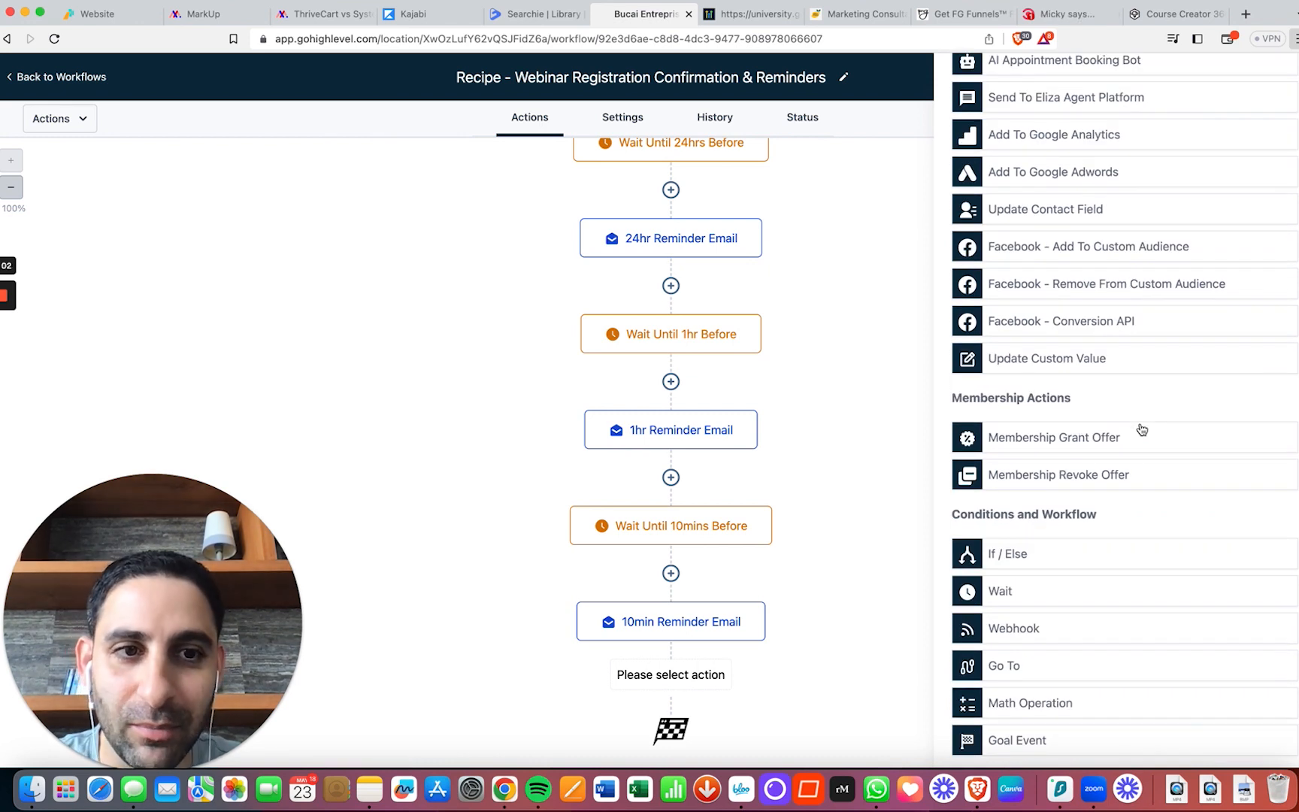
pyautogui.scroll(8, 1142, 429)
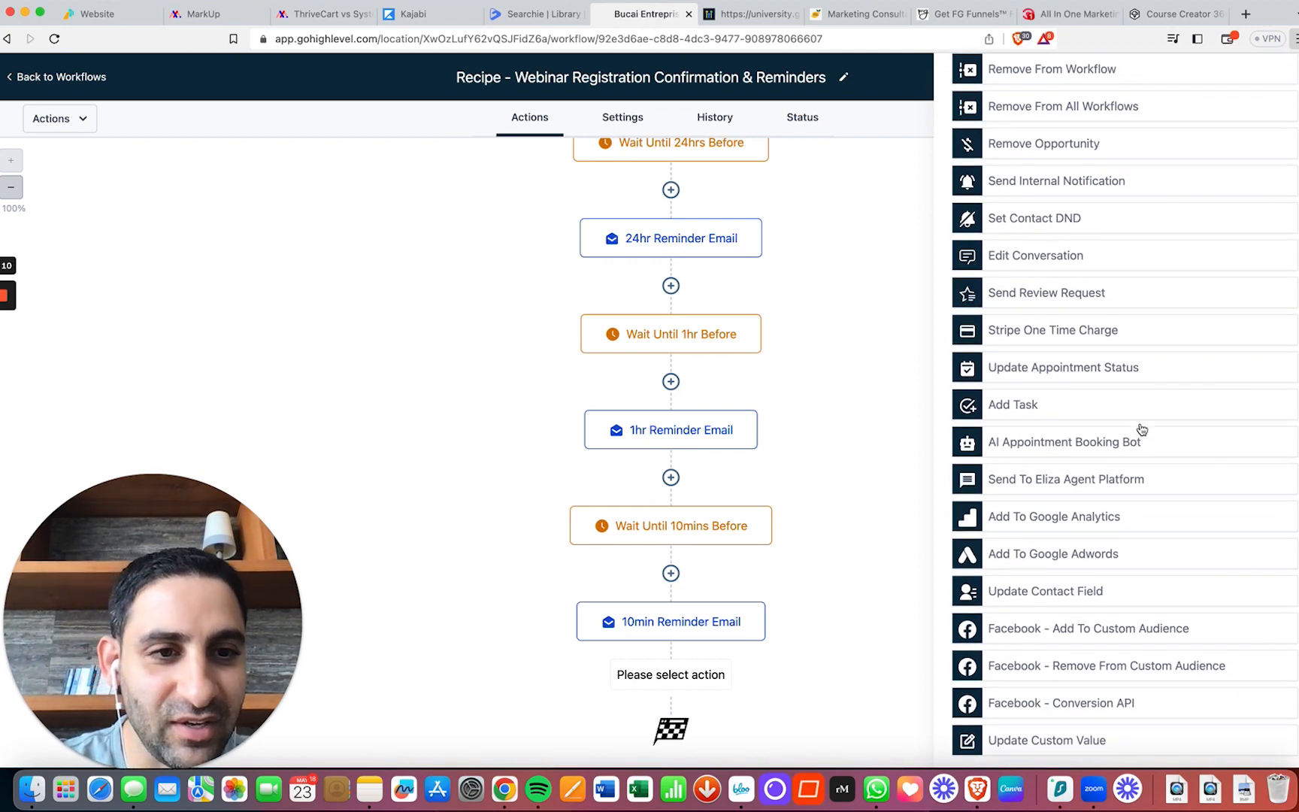
pyautogui.scroll(19, 1142, 429)
pyautogui.scroll(5, 1141, 429)
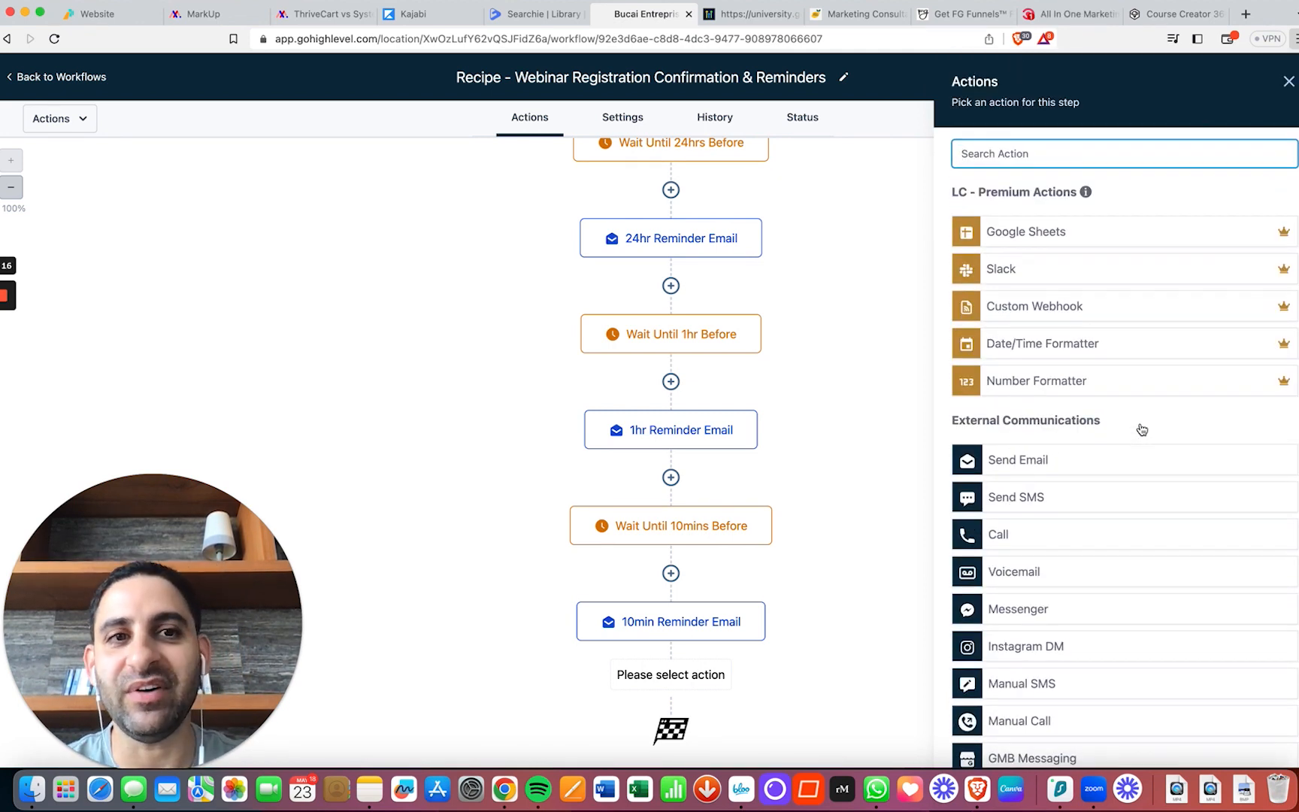
pyautogui.click(1288, 81)
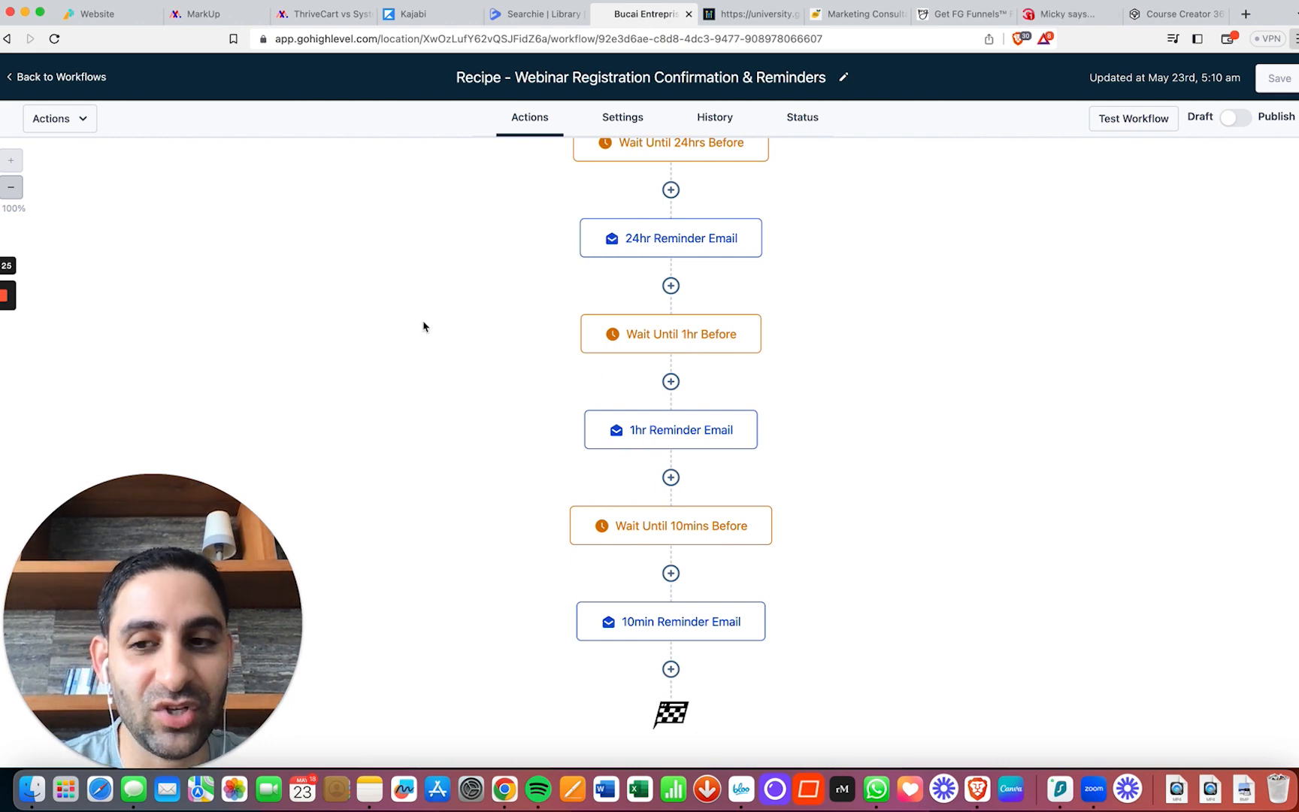
# Leave the workflow for the workflow list, and open the Funnels list in Sites.
pyautogui.click(15, 78)
pyautogui.moveTo(248, 623); pyautogui.dragTo(1256, 622)
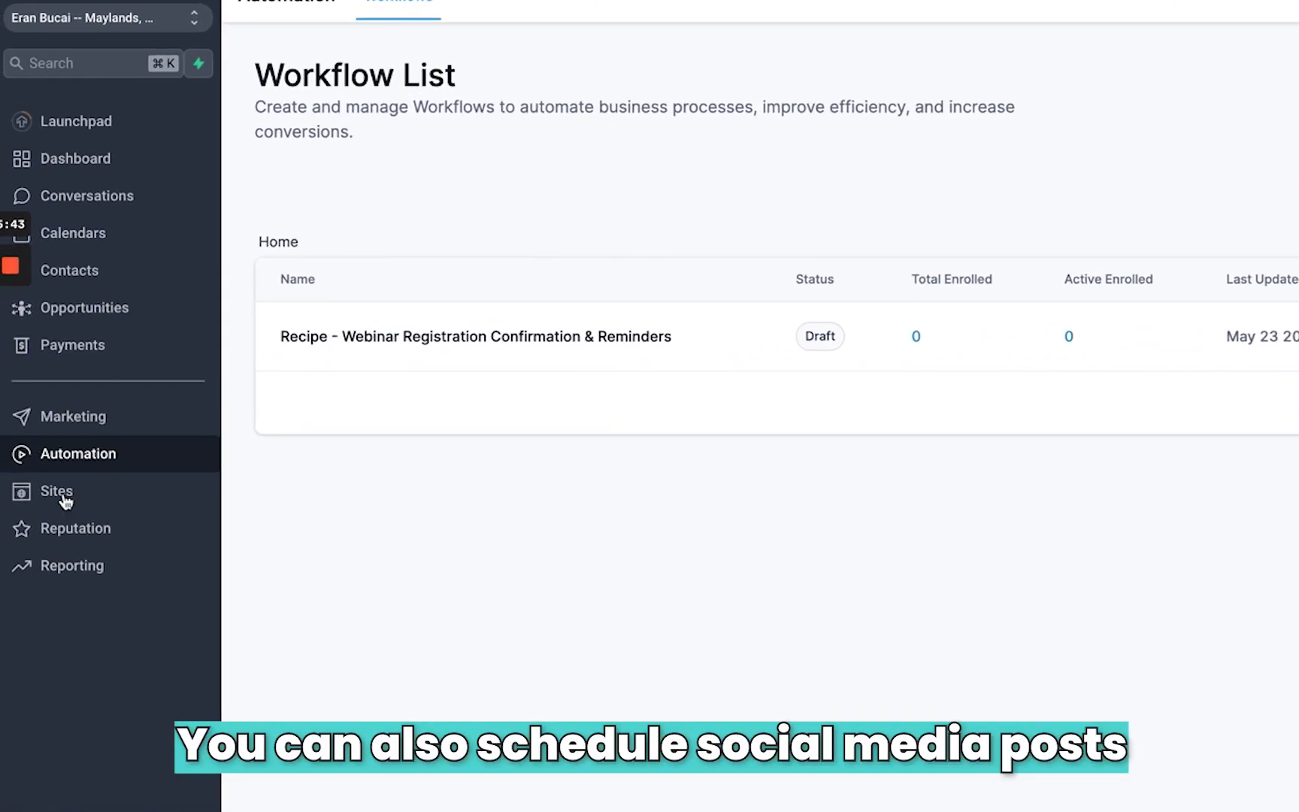
pyautogui.click(54, 496)
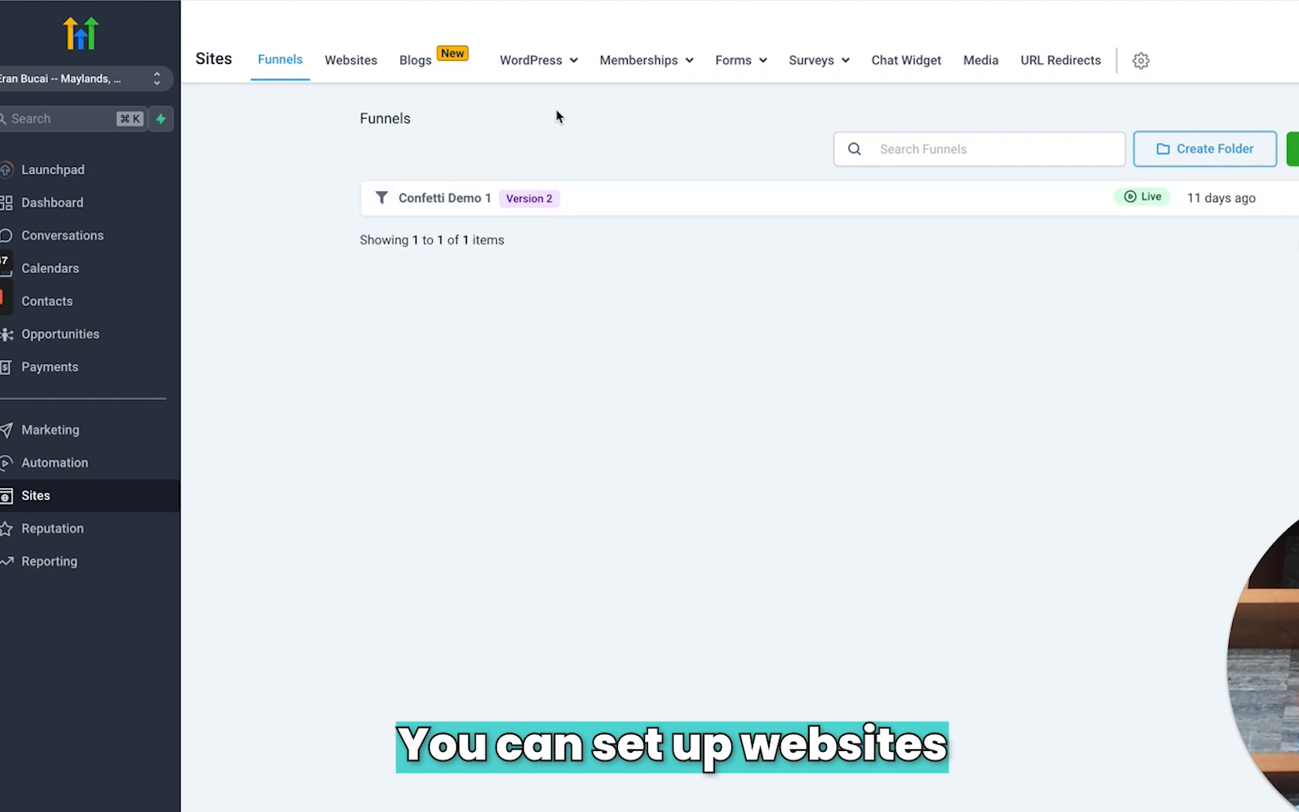
pyautogui.click(574, 60)
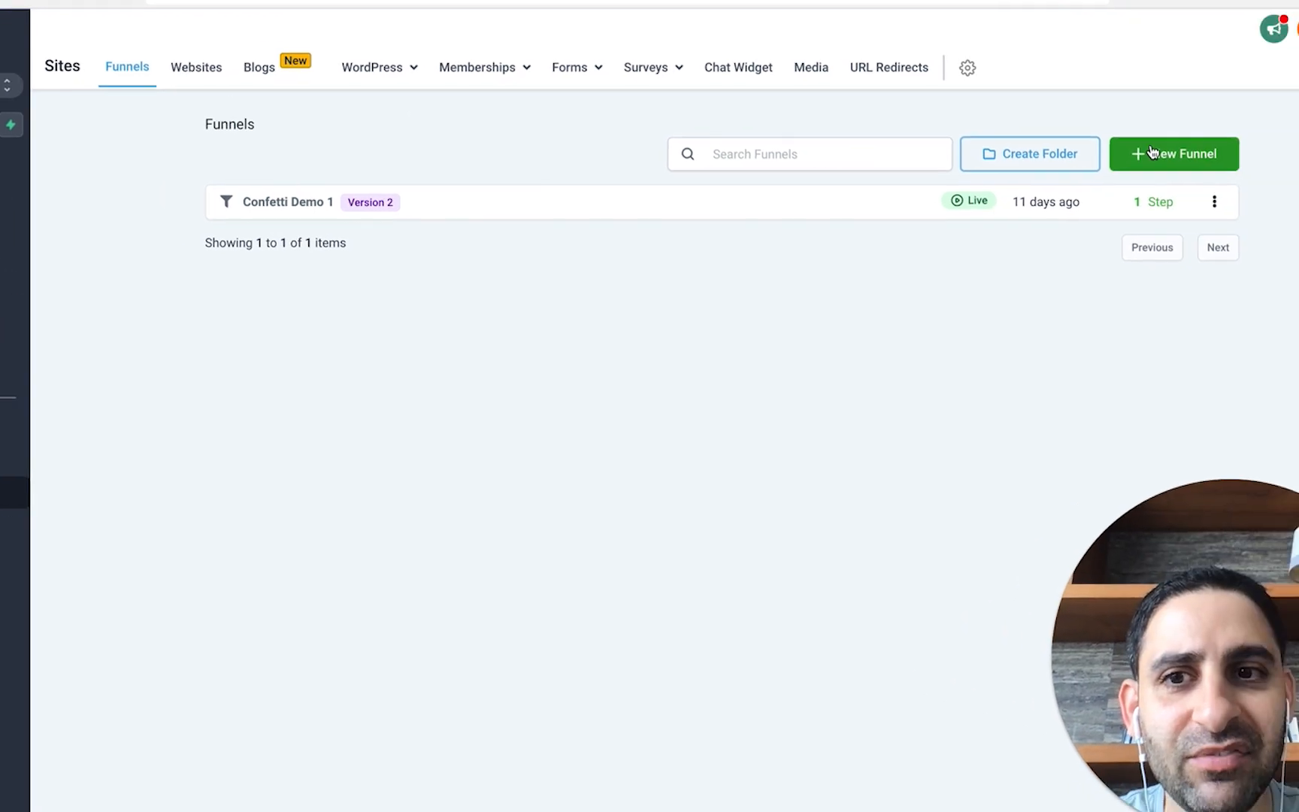
# Open the template library for a new funnel, browse the Marketing Agency templates, and preview Digital Marketing Illustrated Design.
pyautogui.click(1174, 151)
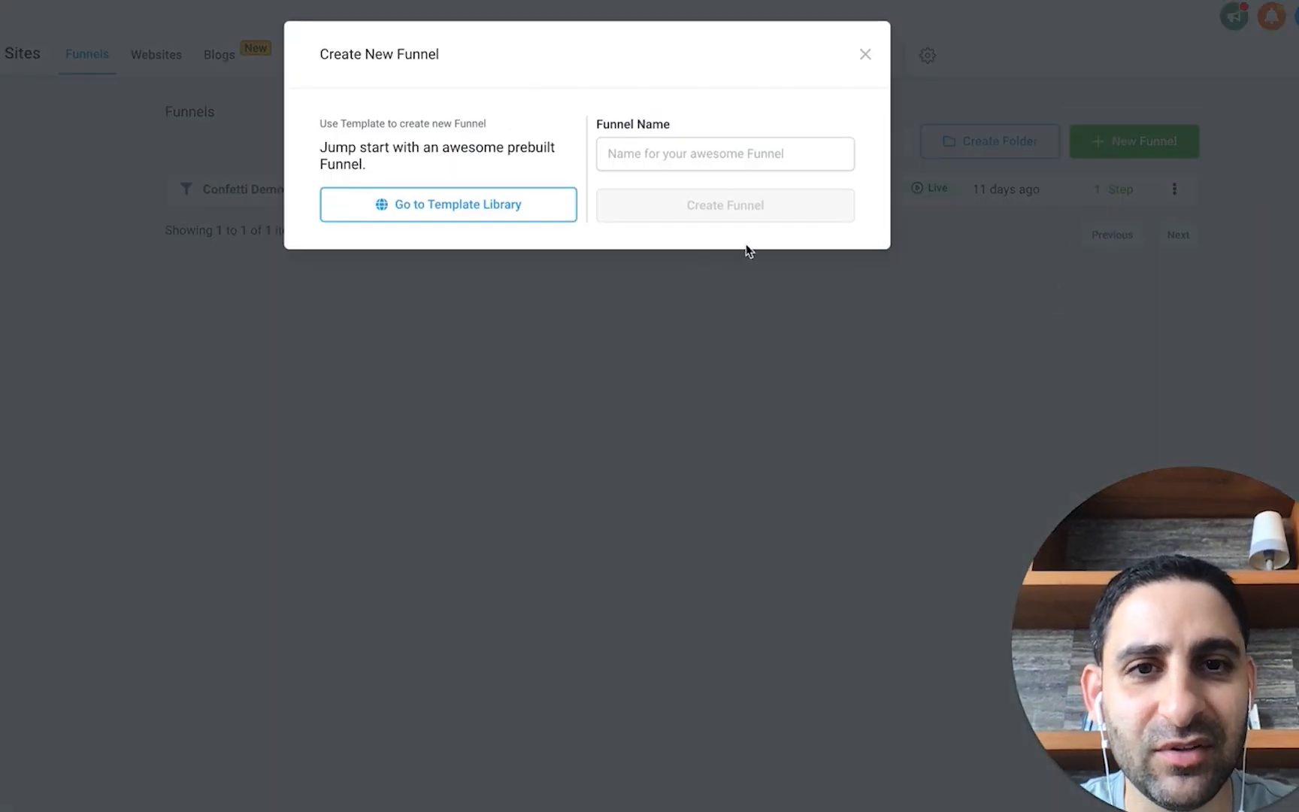
pyautogui.click(650, 155)
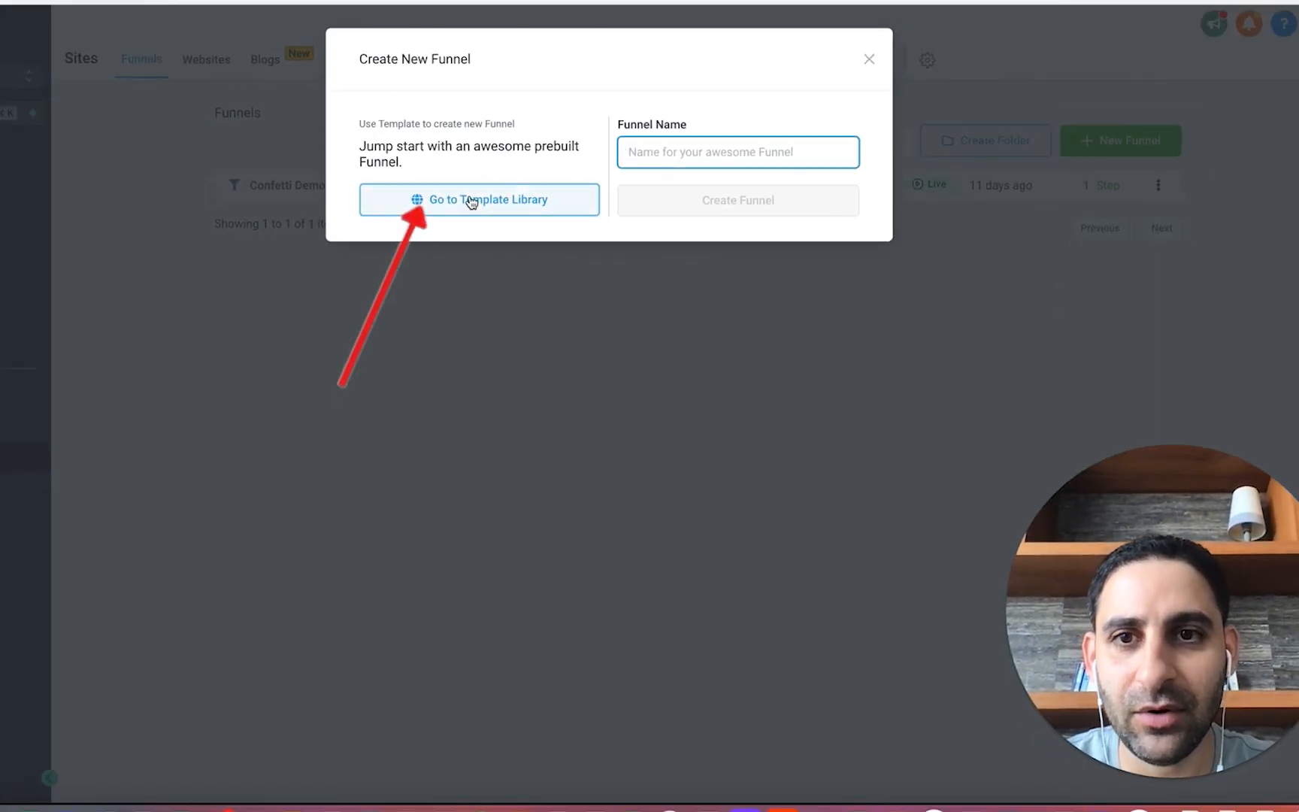
pyautogui.click(471, 201)
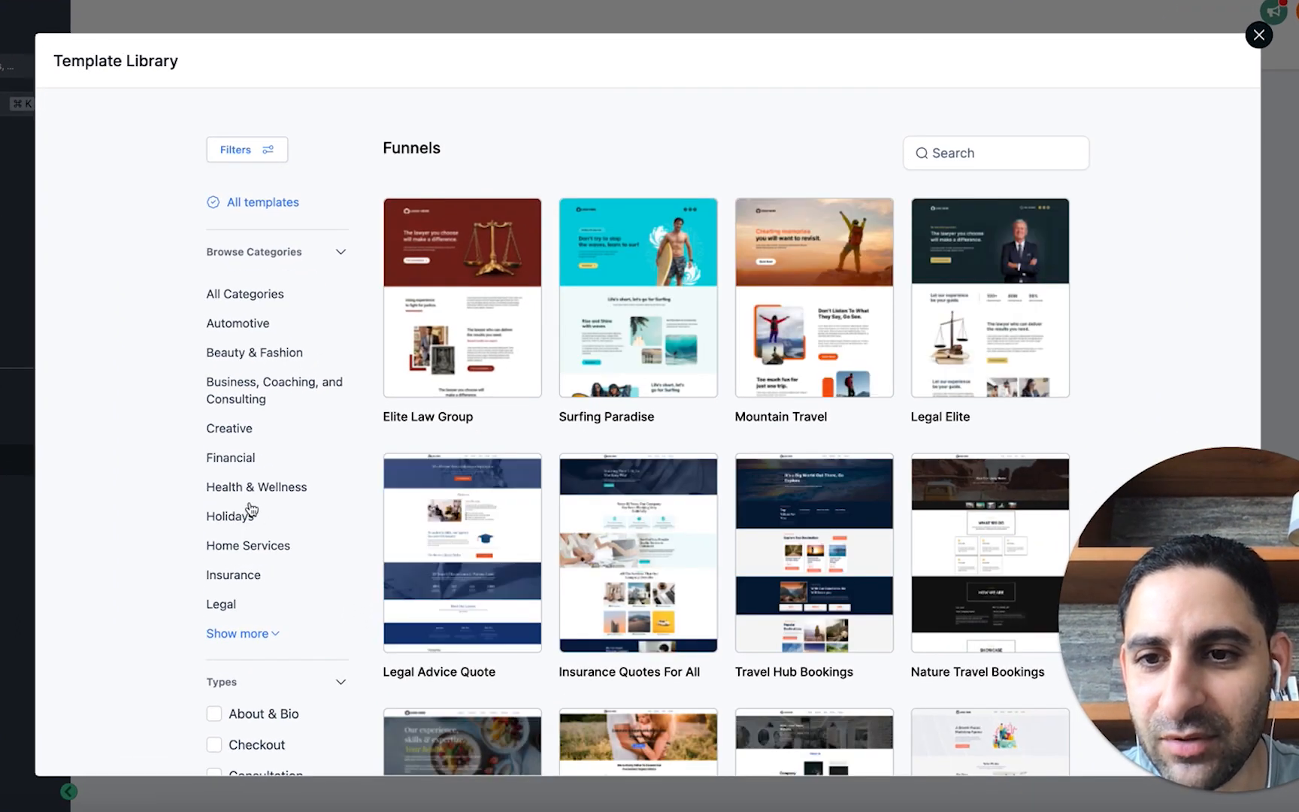
pyautogui.scroll(-5, 281, 481)
pyautogui.click(268, 467)
pyautogui.click(275, 469)
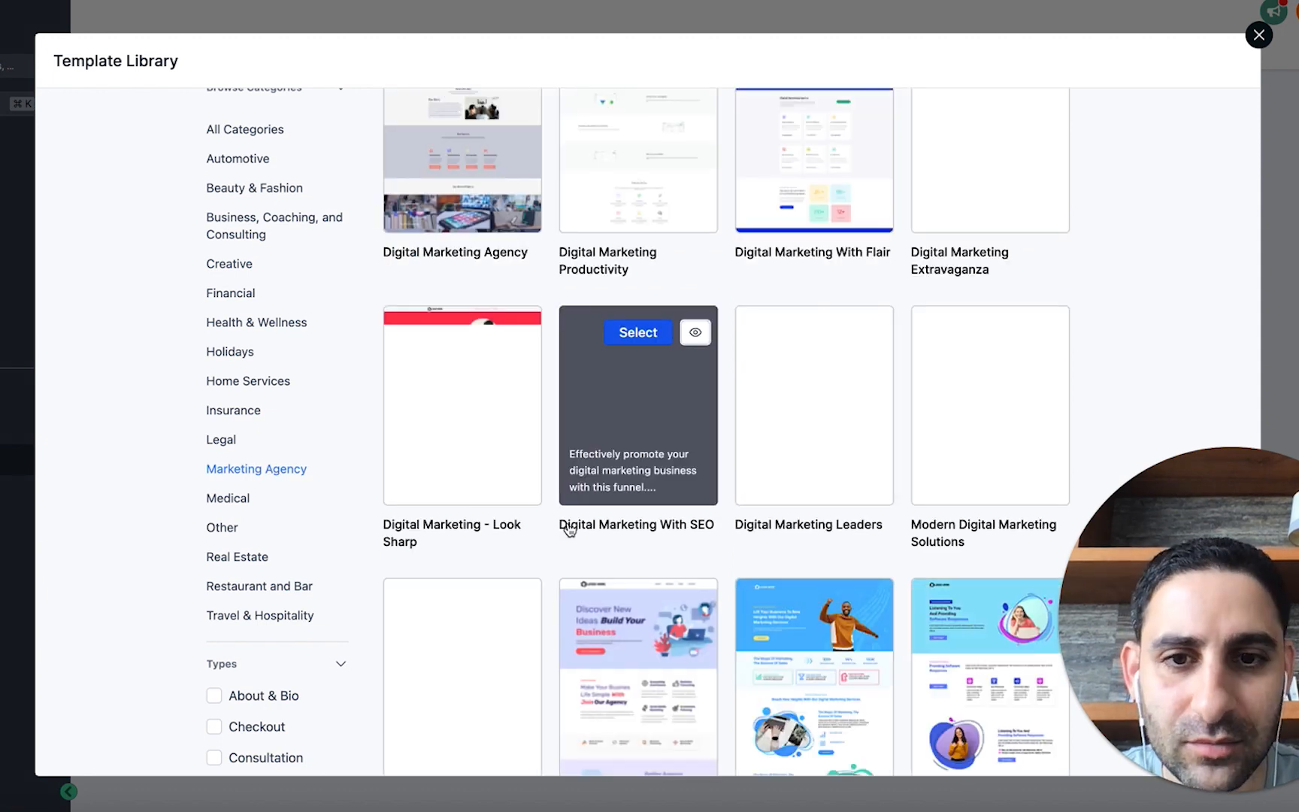
pyautogui.scroll(-5, 591, 490)
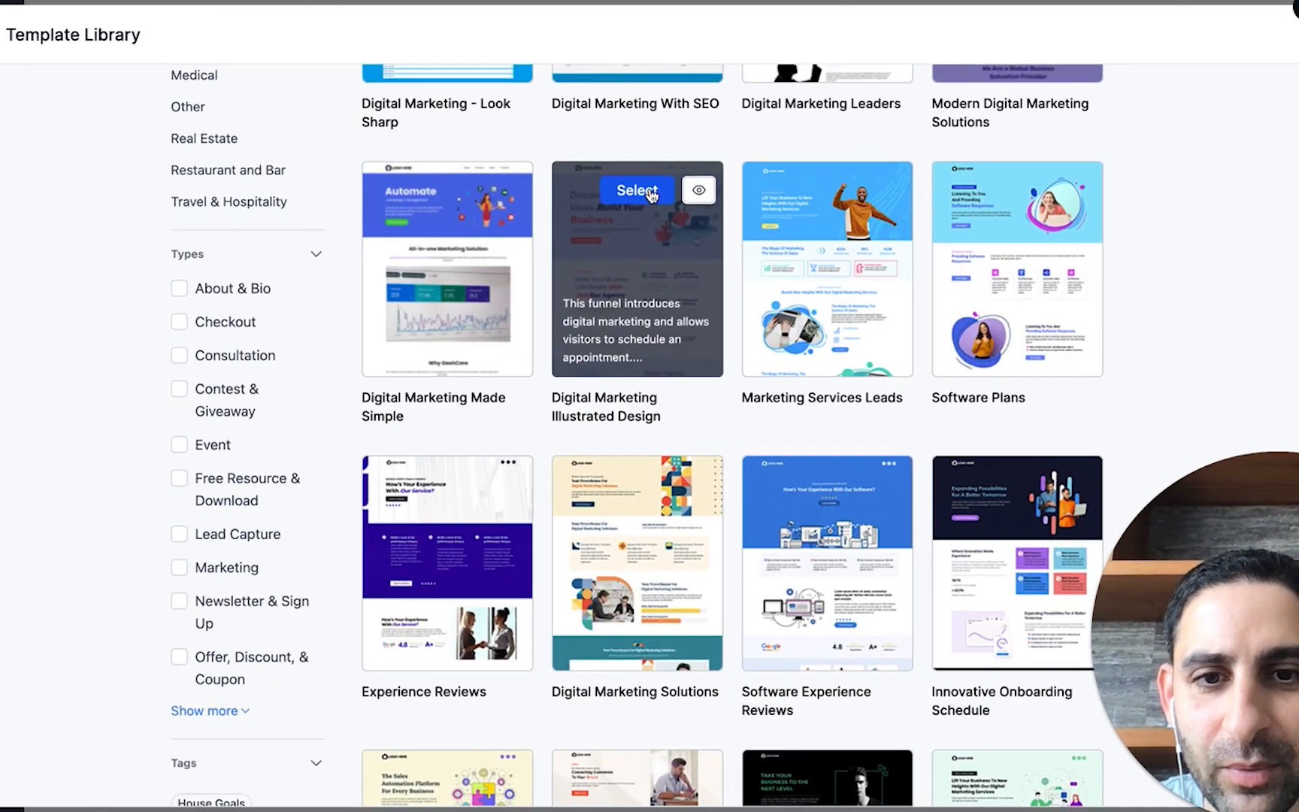
pyautogui.click(637, 191)
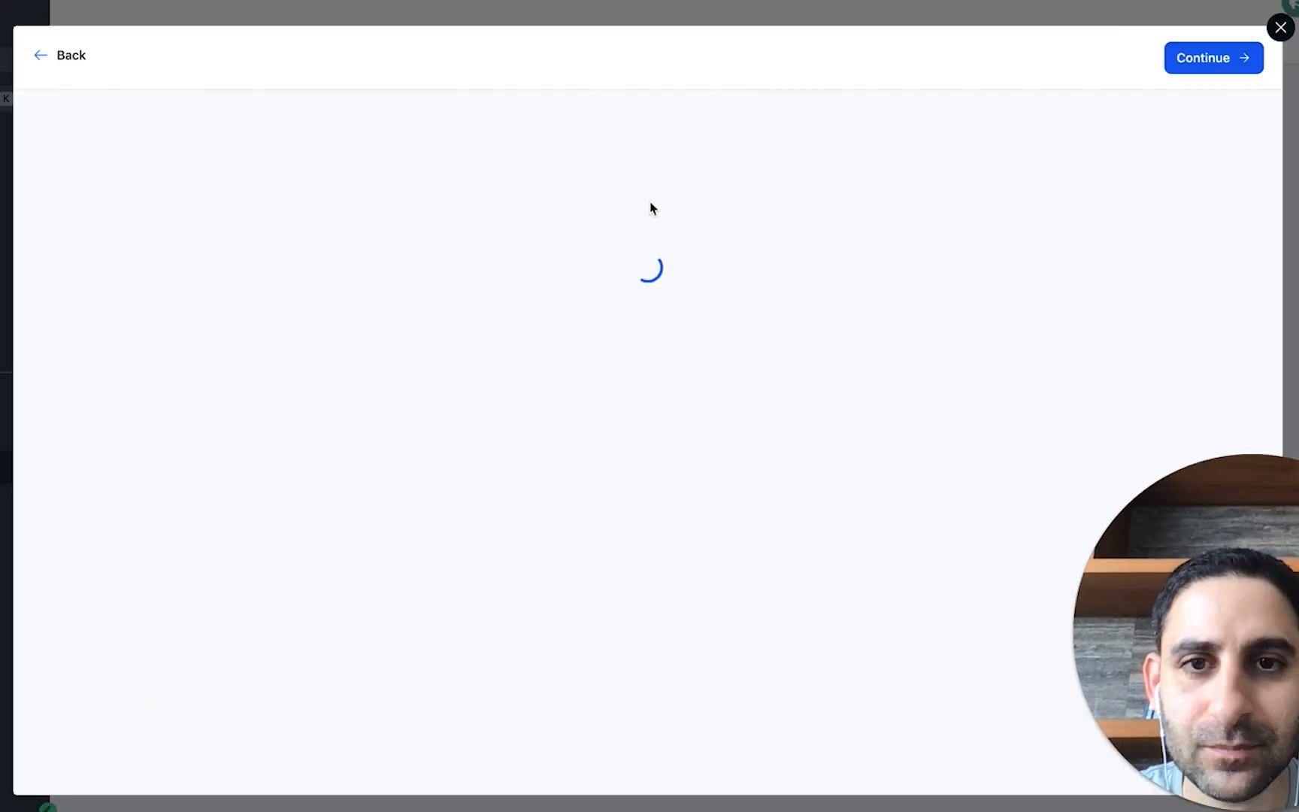
pyautogui.scroll(-2, 623, 631)
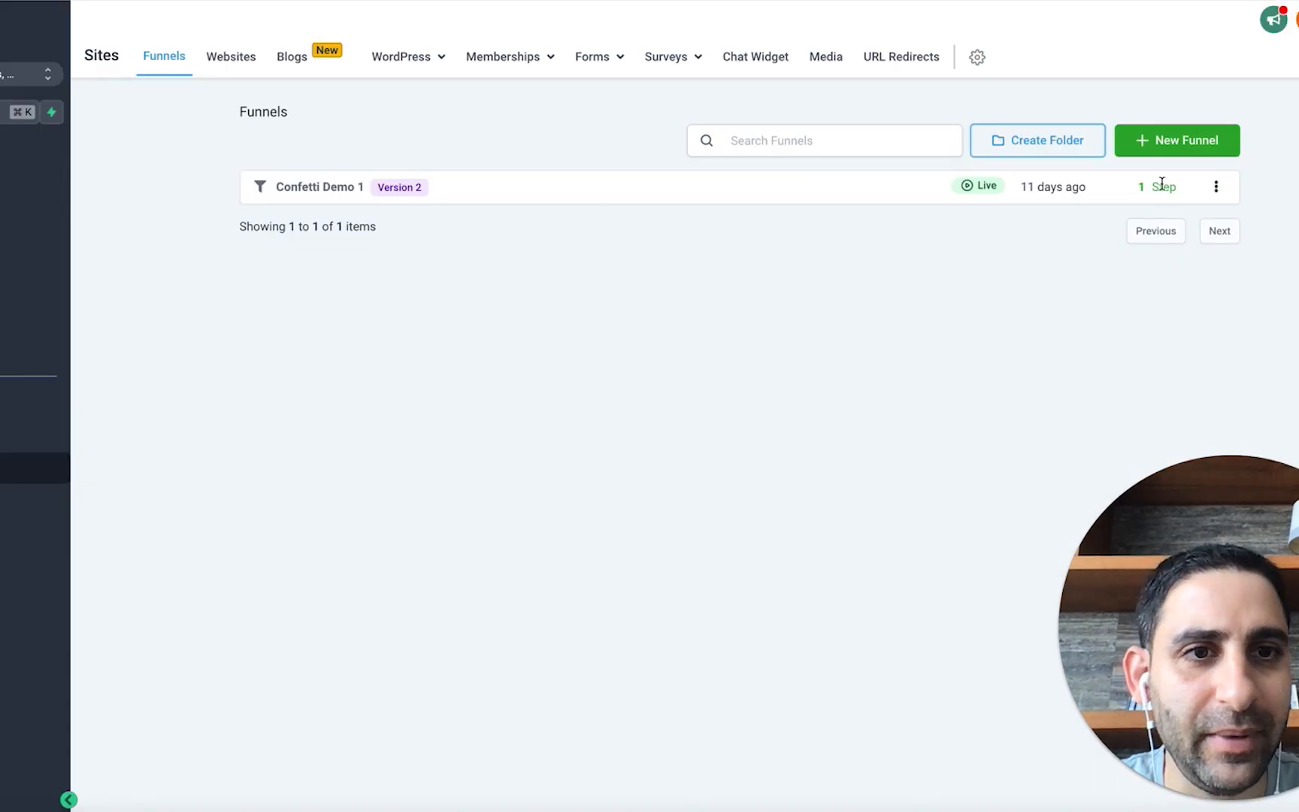
# Create a new funnel from the Personal Training Coach template in the Health & Wellness category, accepting the template terms.
pyautogui.click(1154, 144)
pyautogui.click(527, 210)
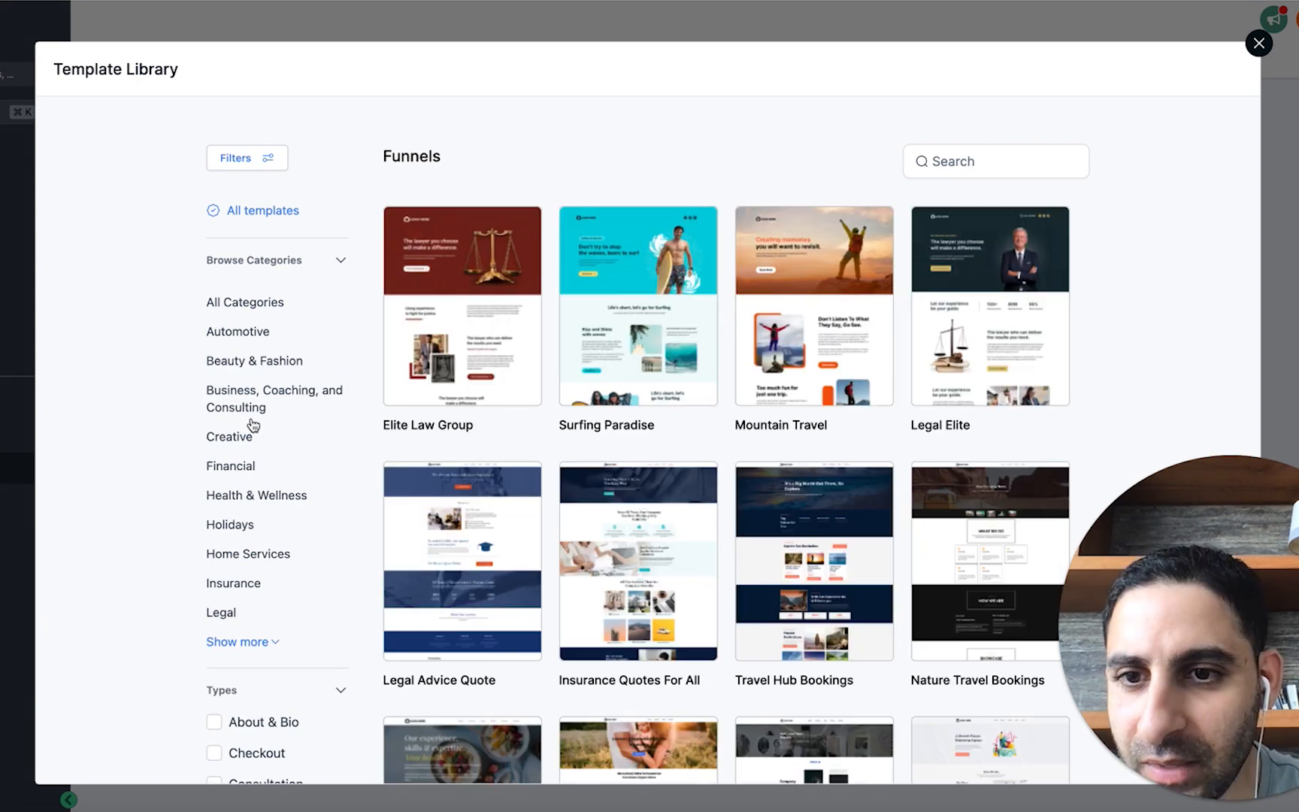
pyautogui.click(243, 495)
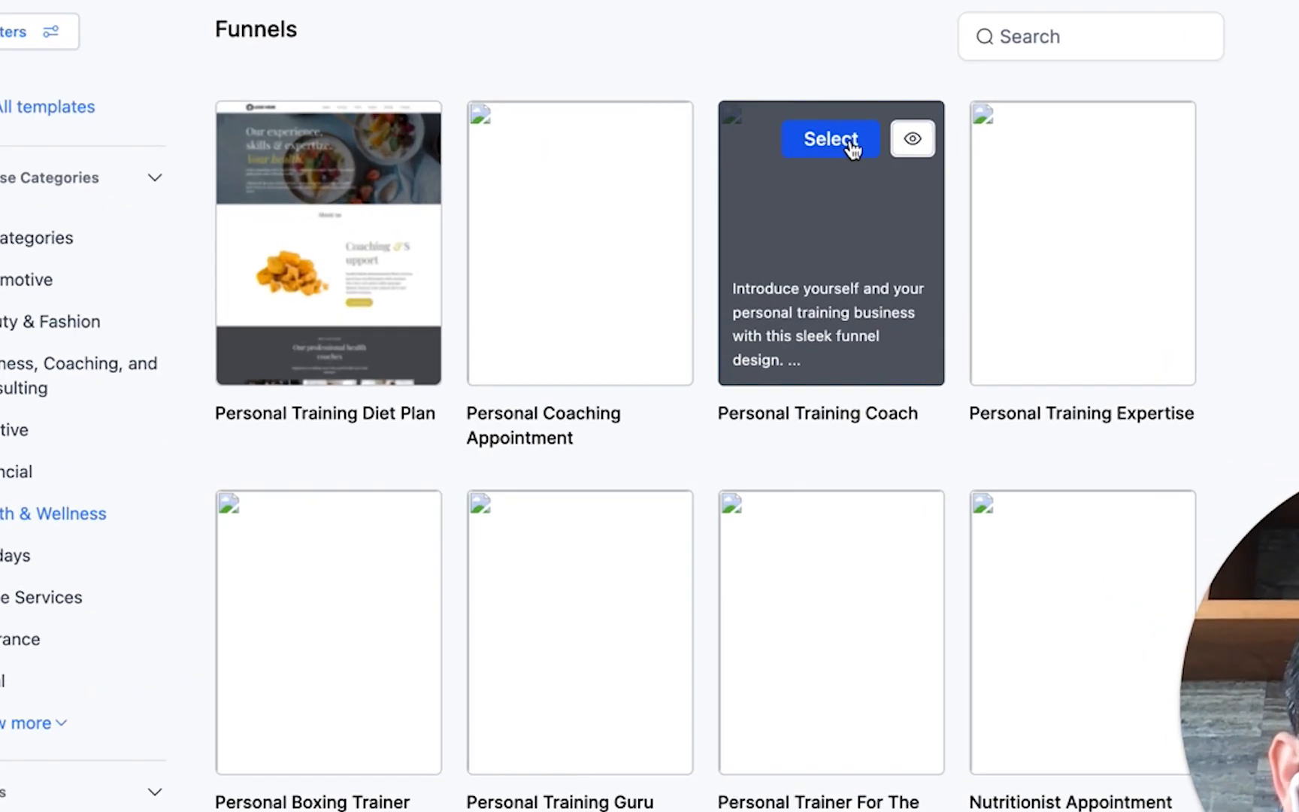
pyautogui.click(822, 235)
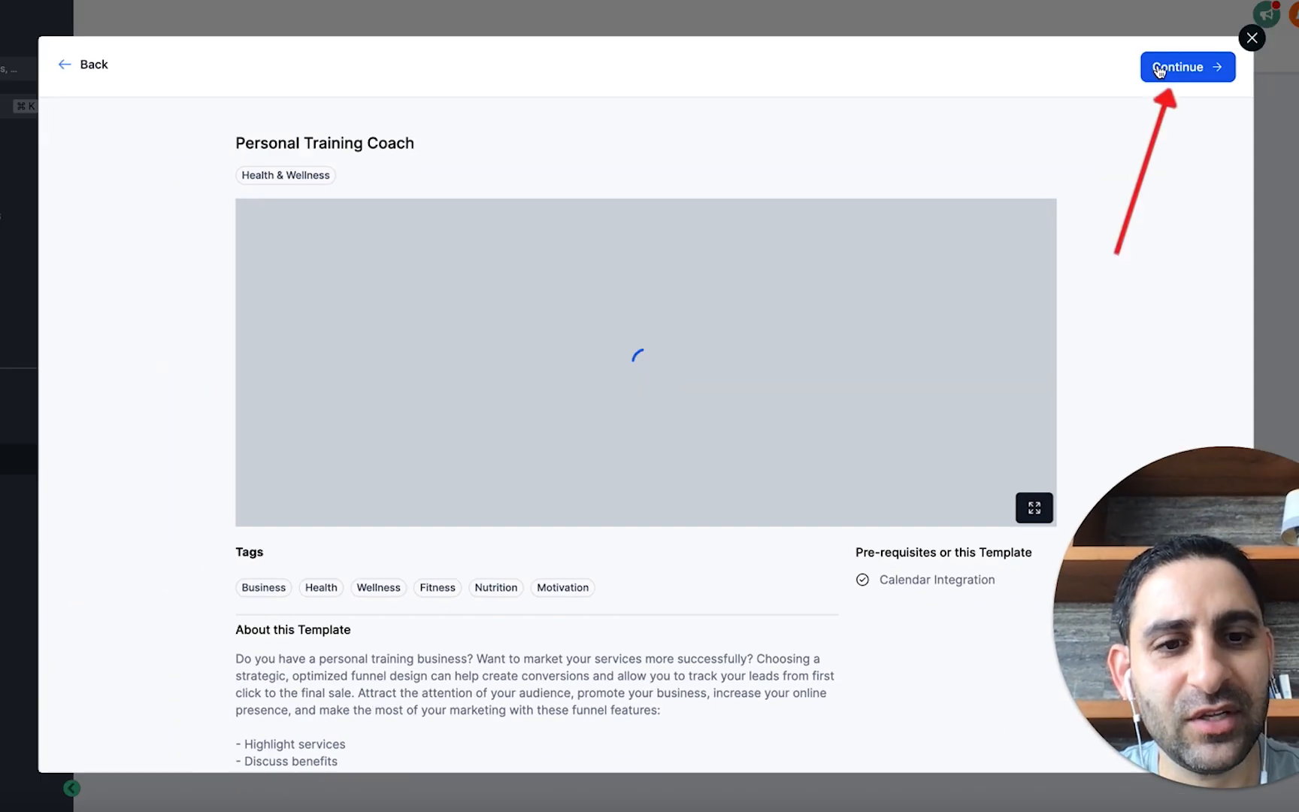
pyautogui.click(1160, 71)
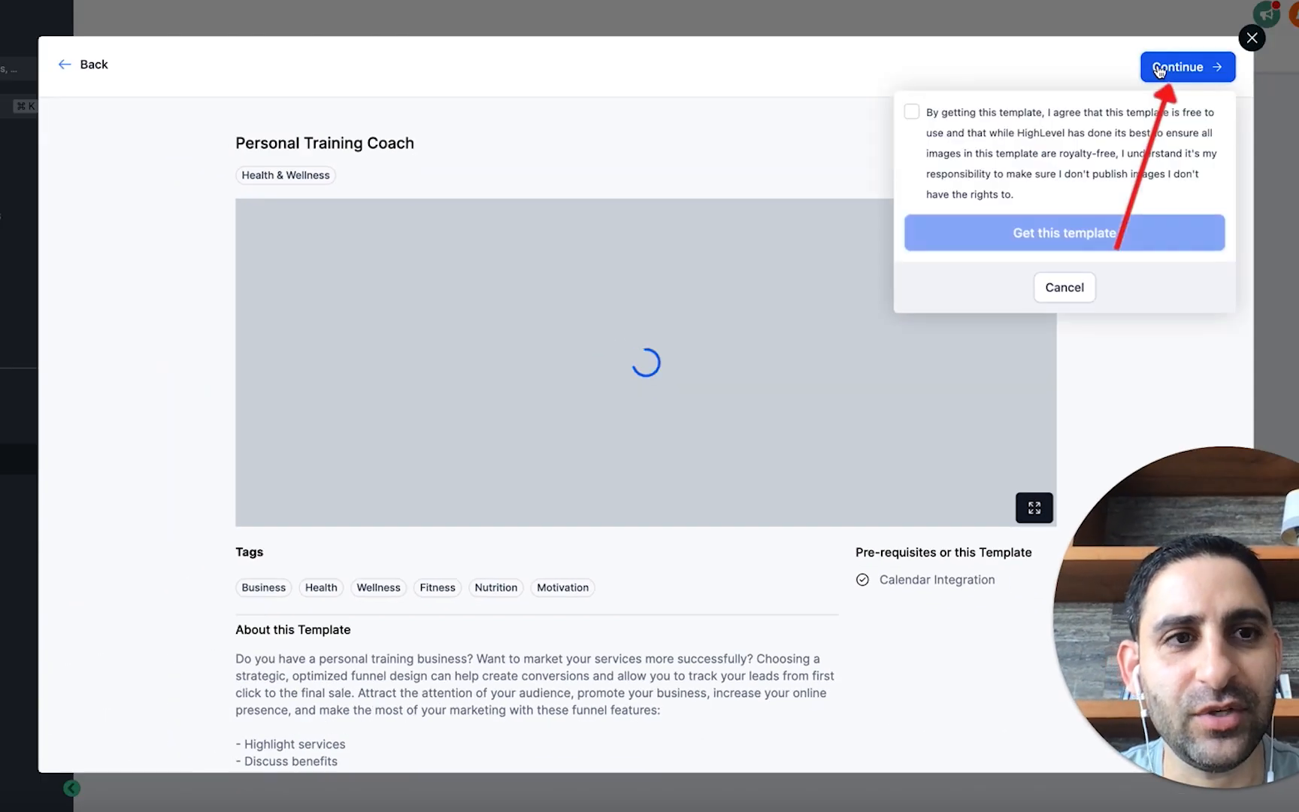
pyautogui.click(1054, 248)
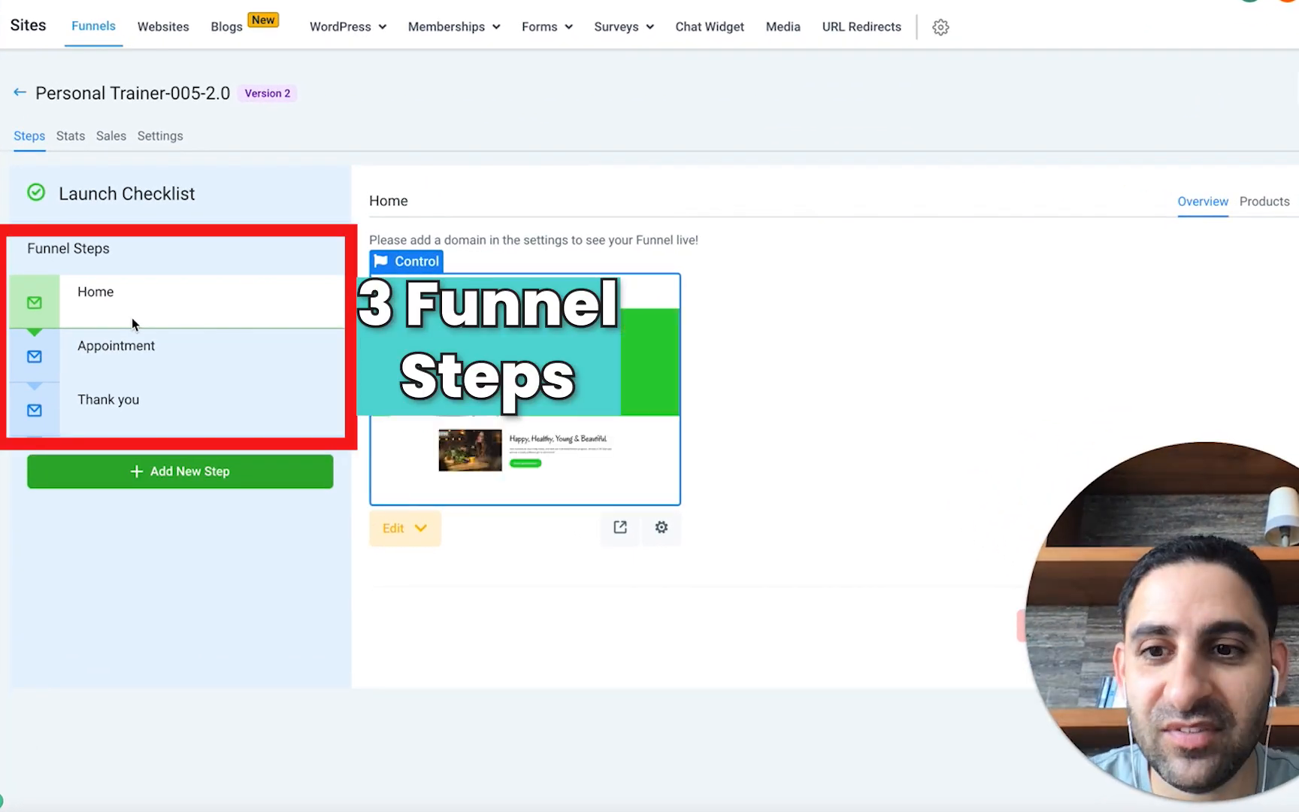
# Add a funnel step with the page name "thanks" and the path "/thanks".
pyautogui.click(153, 481)
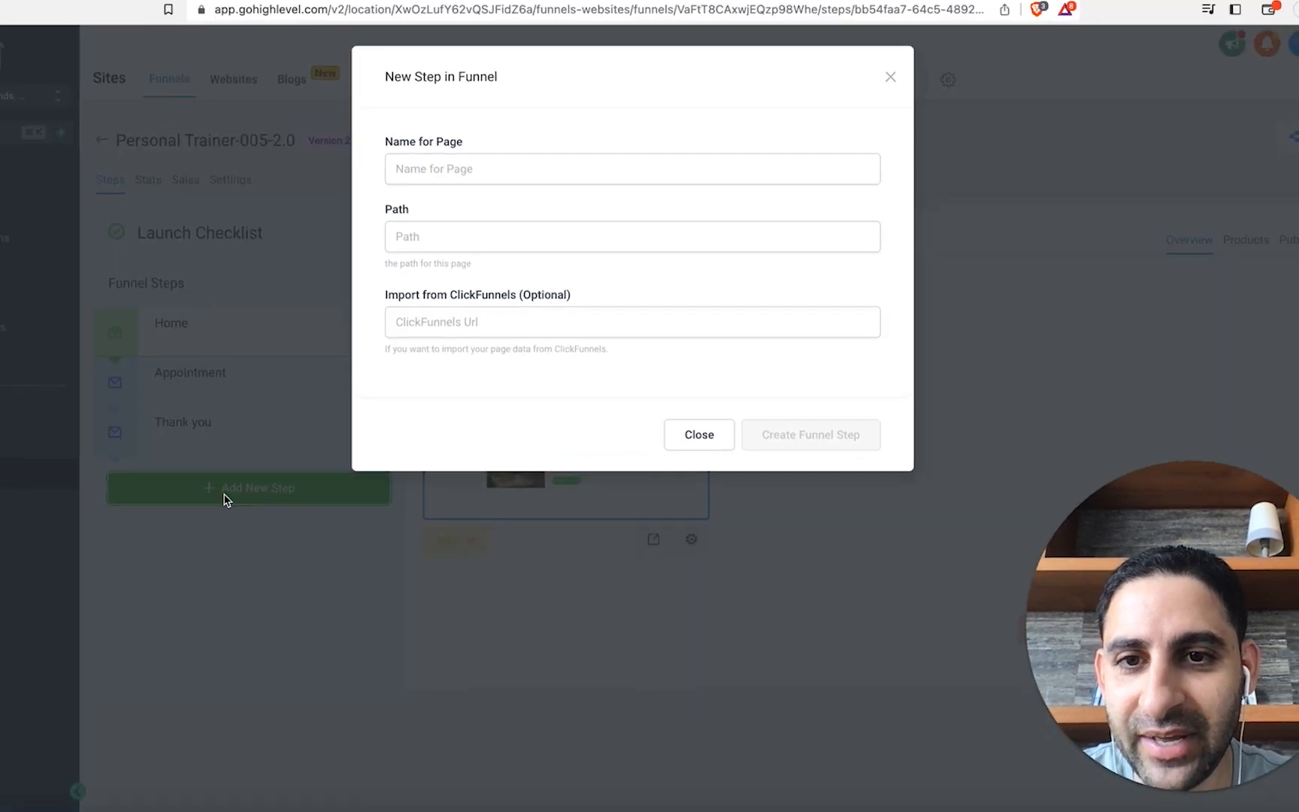
pyautogui.click(532, 169)
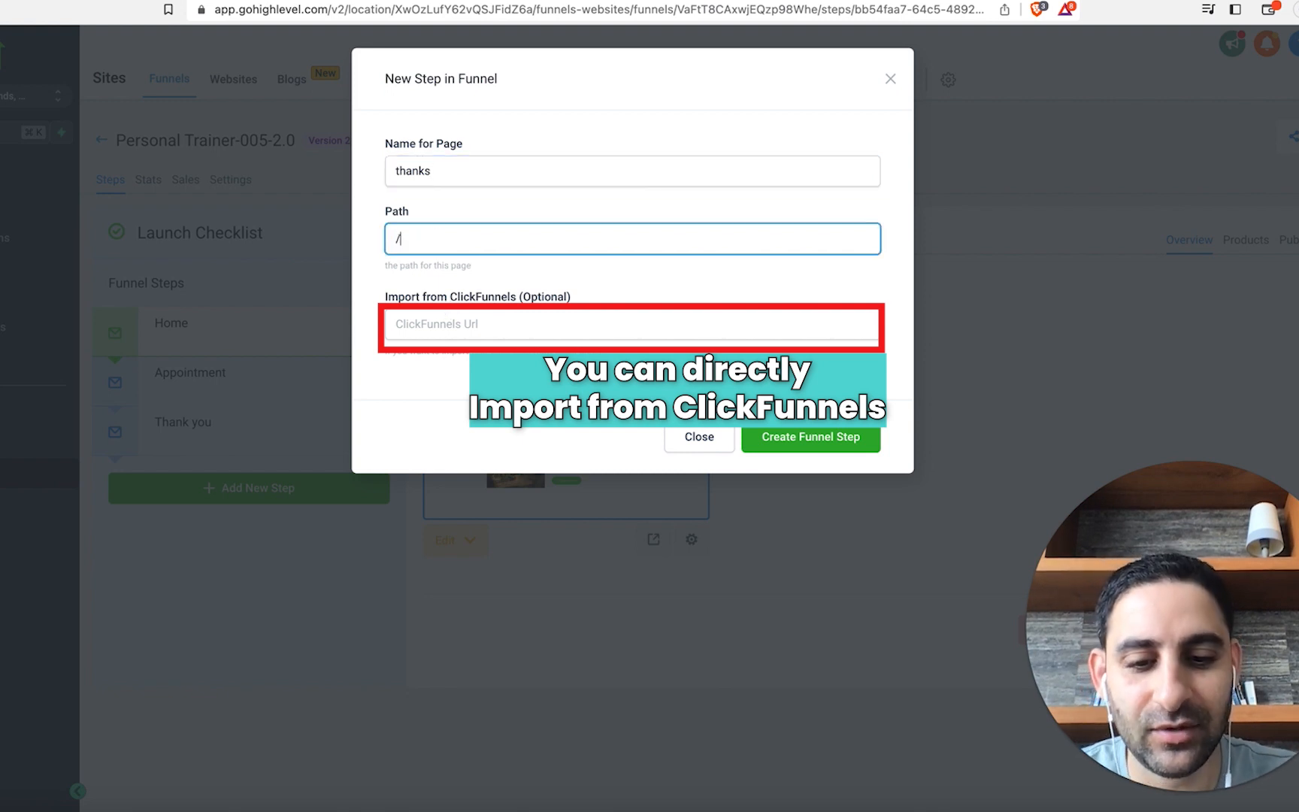
pyautogui.write('thanks')
pyautogui.press('Return')
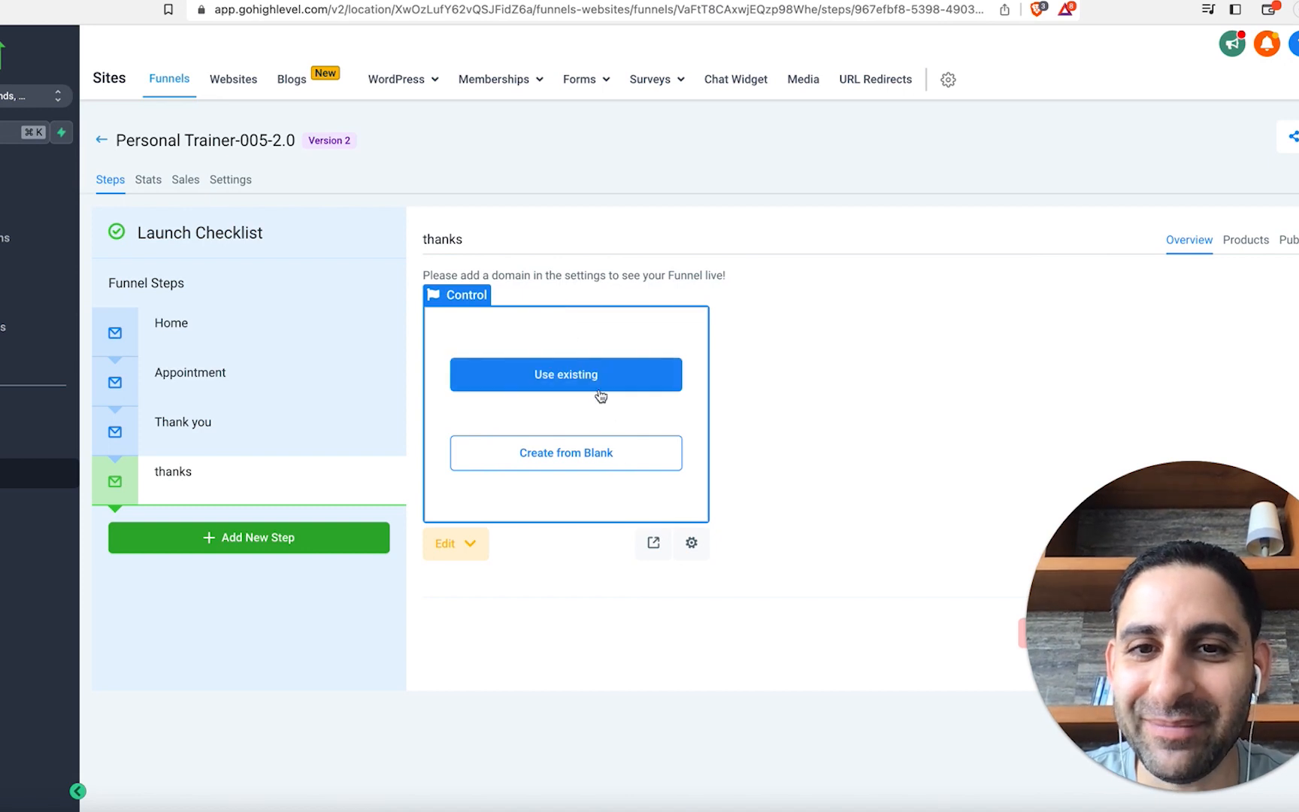
# Create the thanks page from blank instead of importing an existing page, and add a full-width section to it.
pyautogui.click(600, 391)
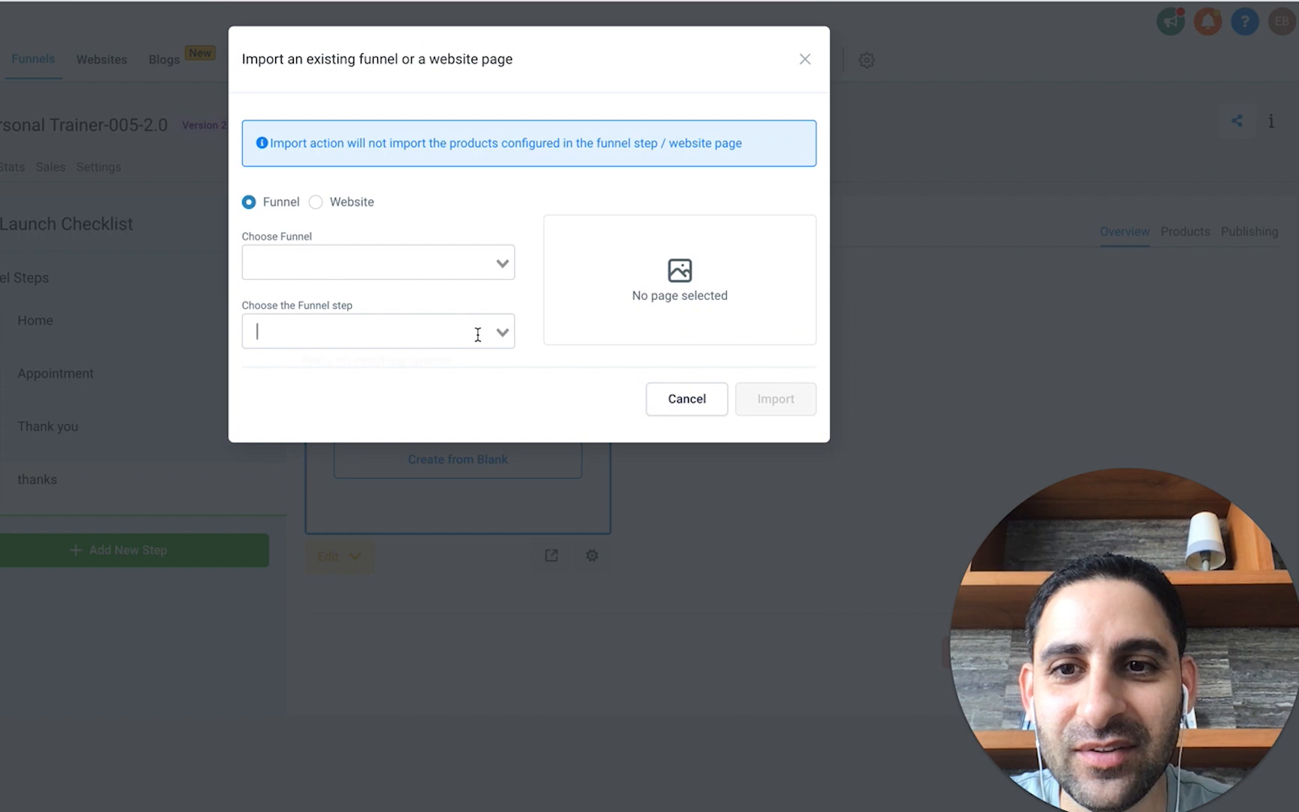
pyautogui.click(709, 402)
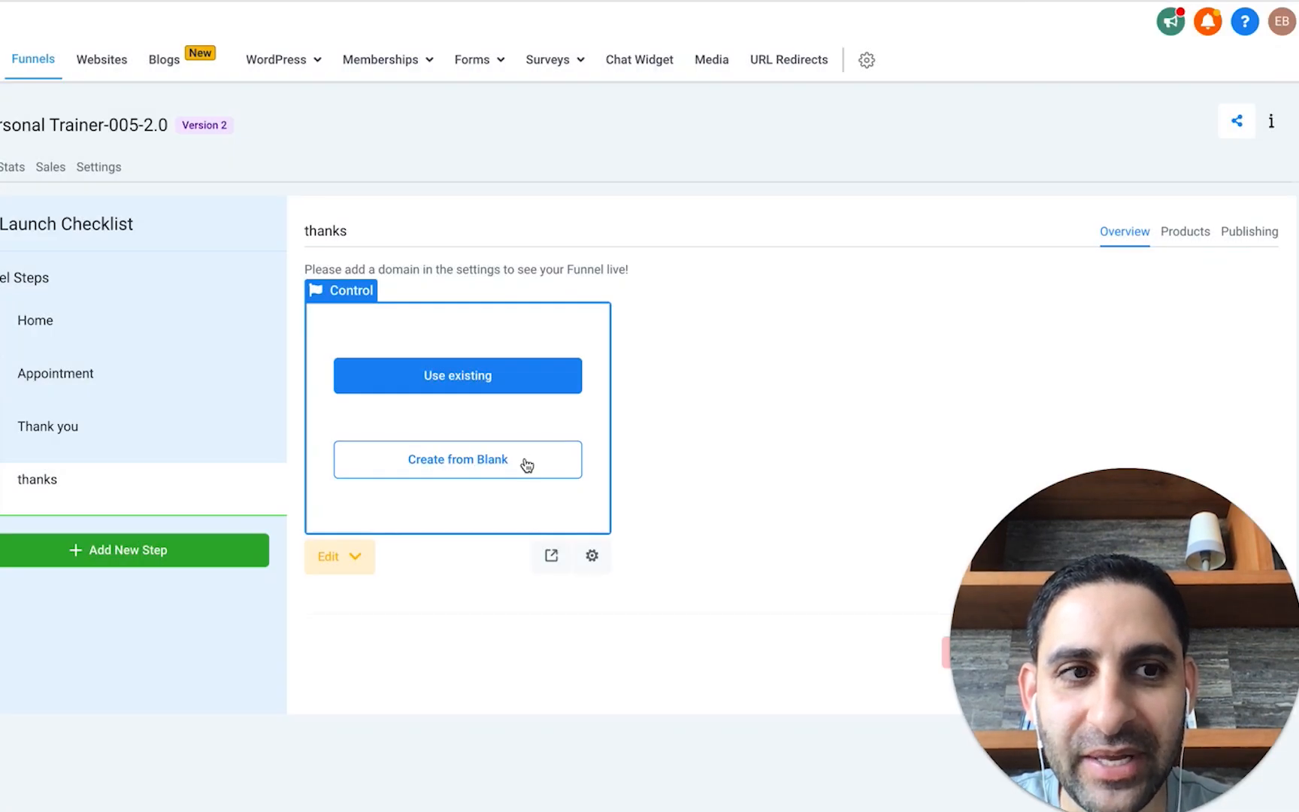
pyautogui.click(526, 465)
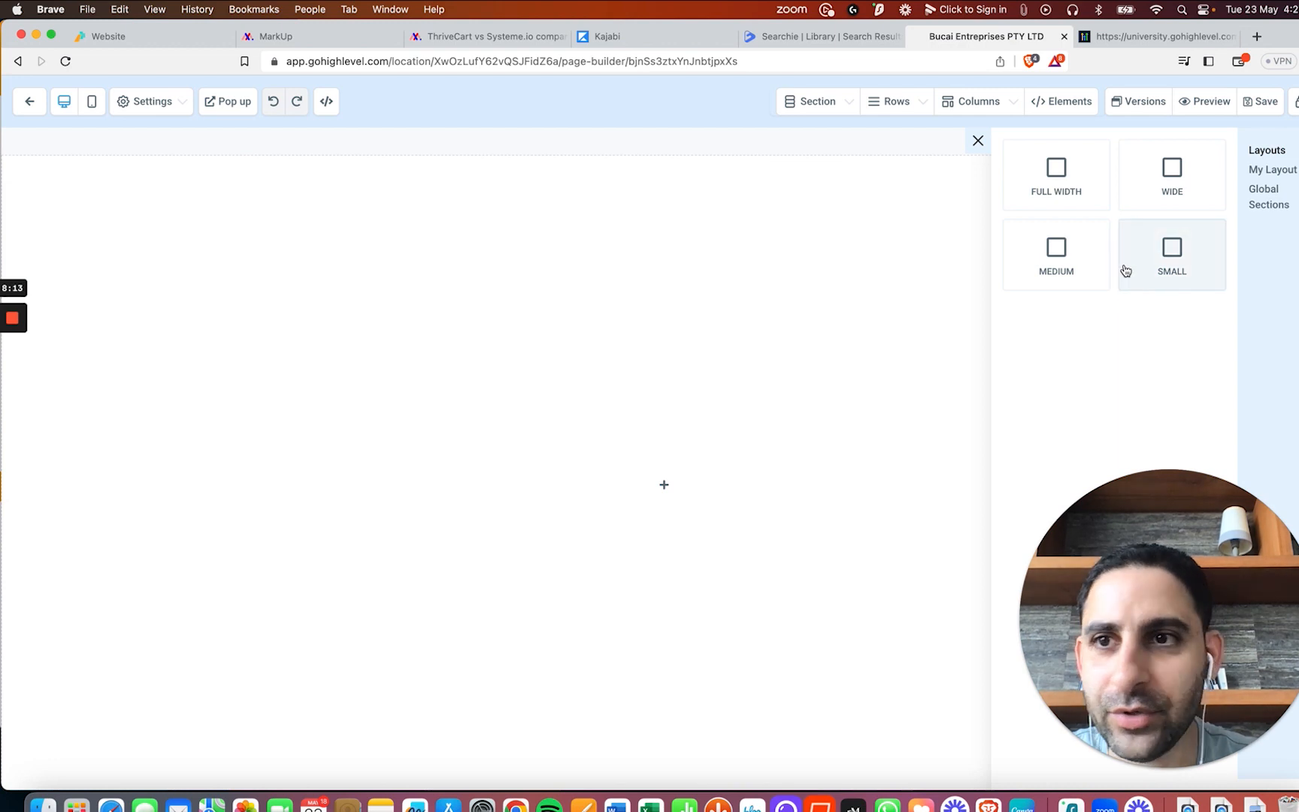
pyautogui.click(1067, 183)
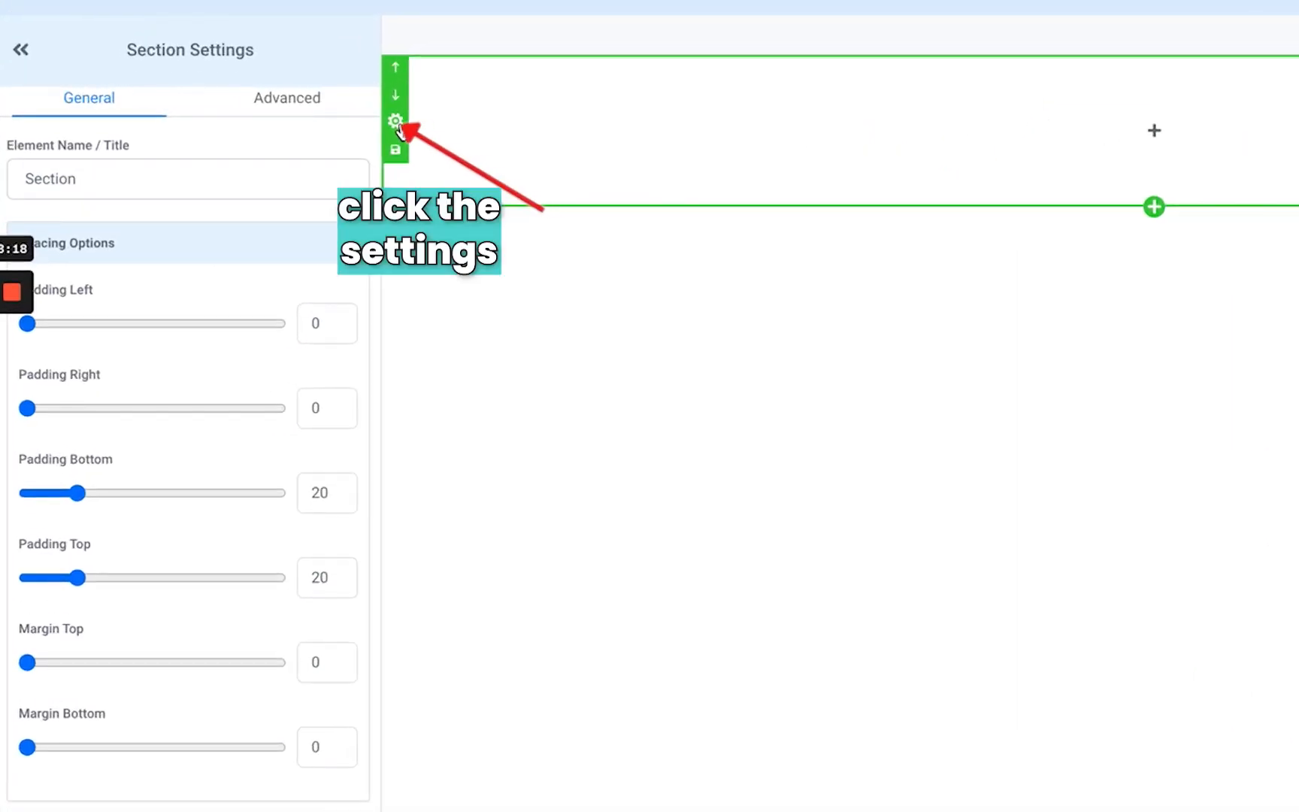
pyautogui.click(286, 100)
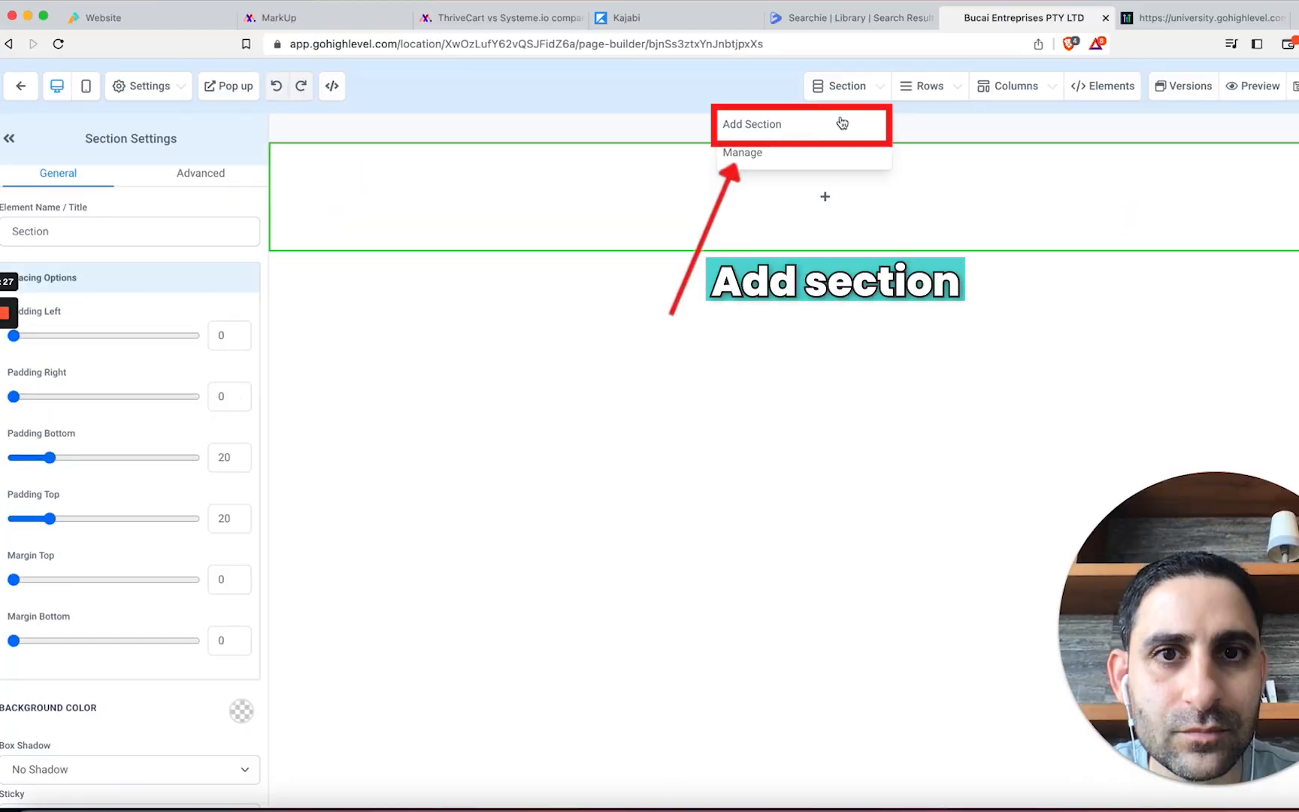
# Add a second full-width section below the first and give it a one-column row.
pyautogui.click(791, 136)
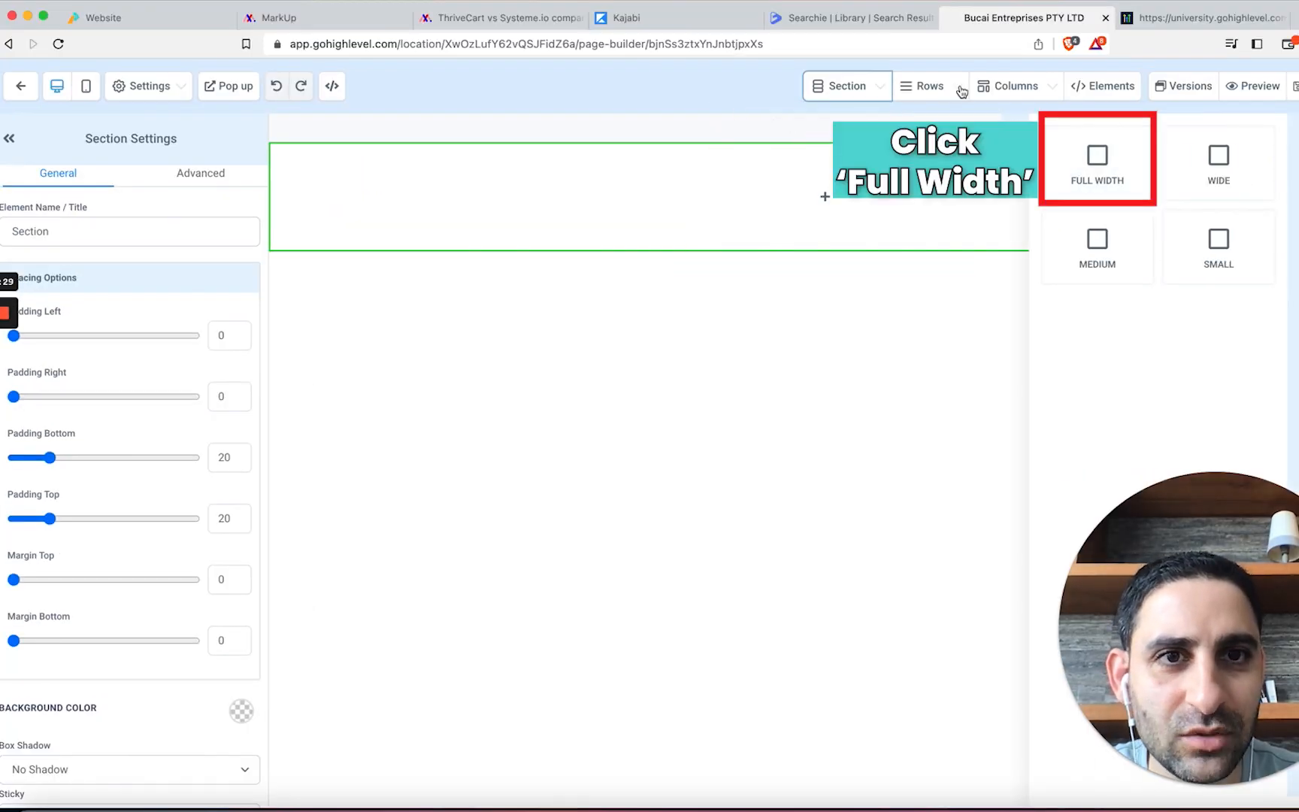
pyautogui.click(1082, 169)
pyautogui.click(824, 304)
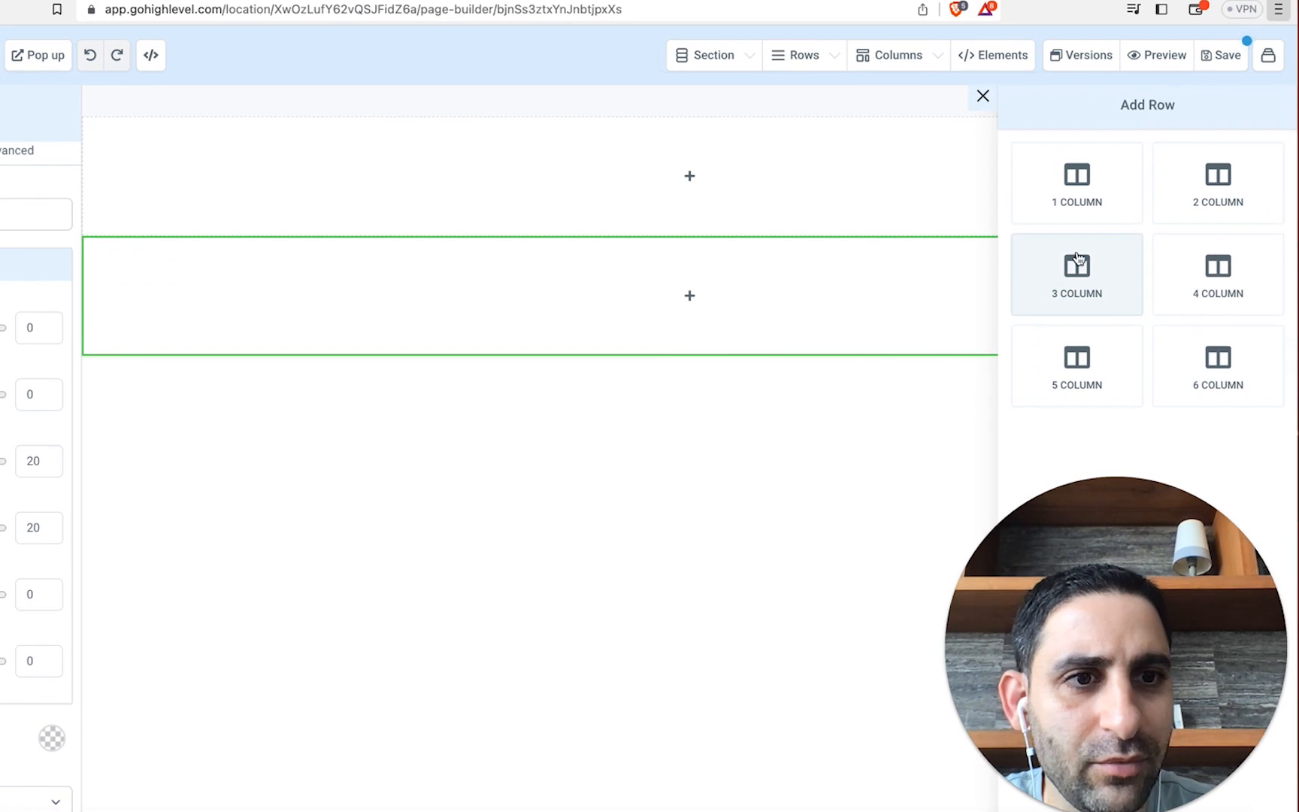
pyautogui.click(1078, 192)
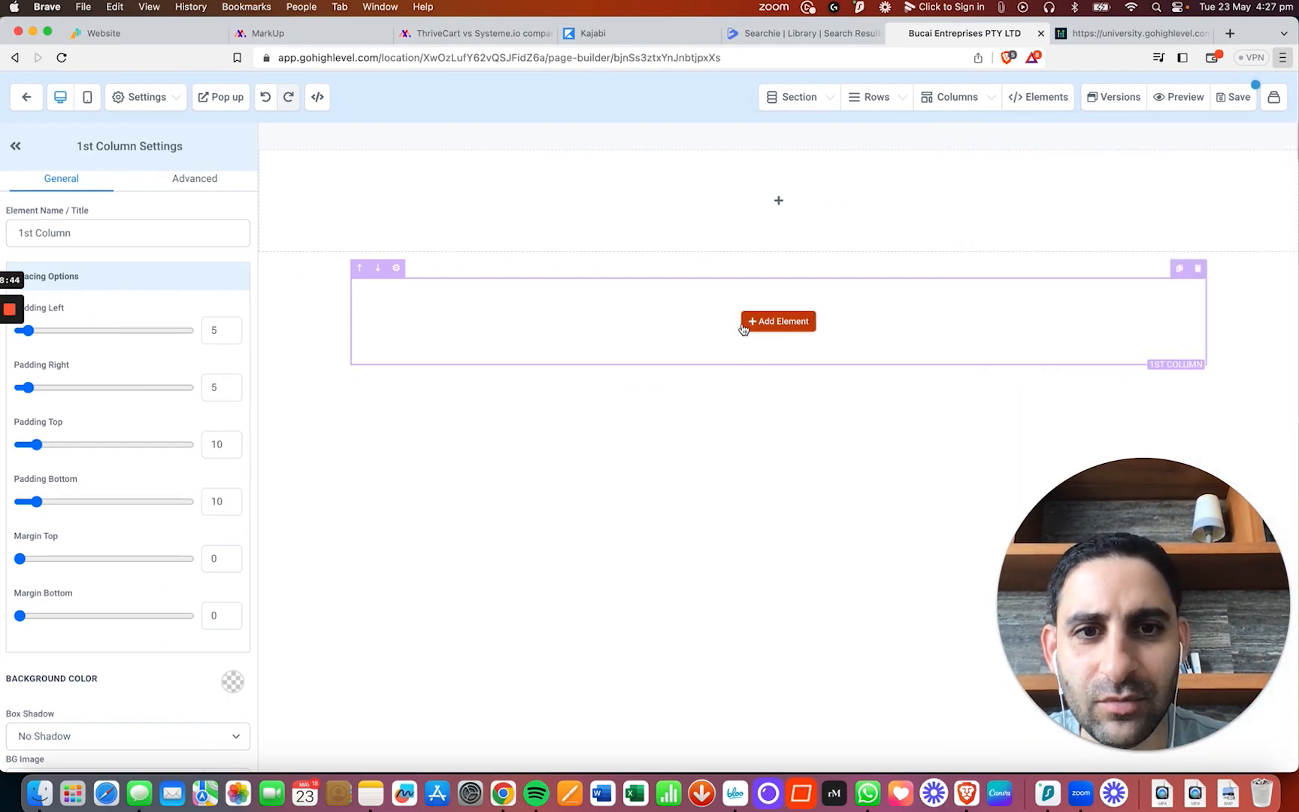
# Look through the available page elements and place a Progress Bar in the second section's column.
pyautogui.click(743, 328)
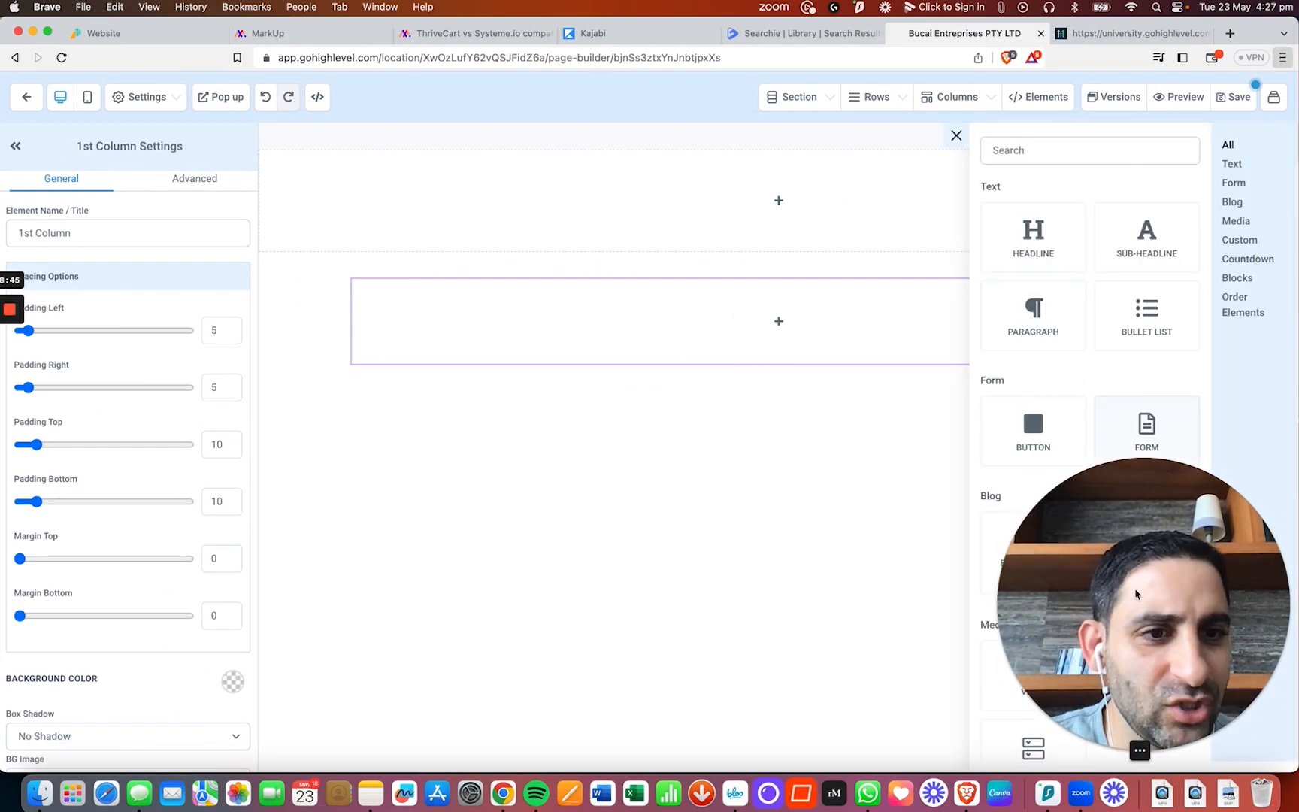
pyautogui.scroll(-10, 1105, 577)
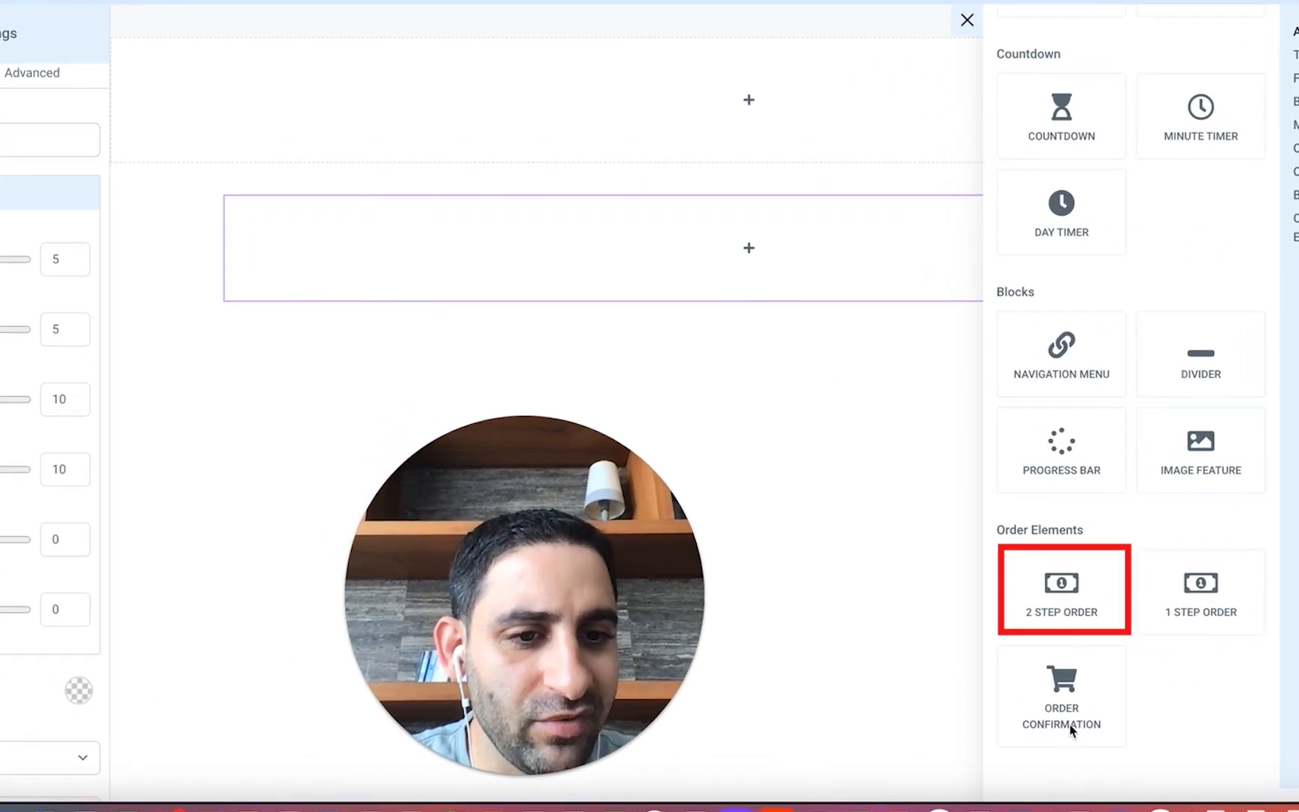
pyautogui.scroll(1, 1079, 464)
pyautogui.moveTo(1071, 490); pyautogui.dragTo(744, 248)
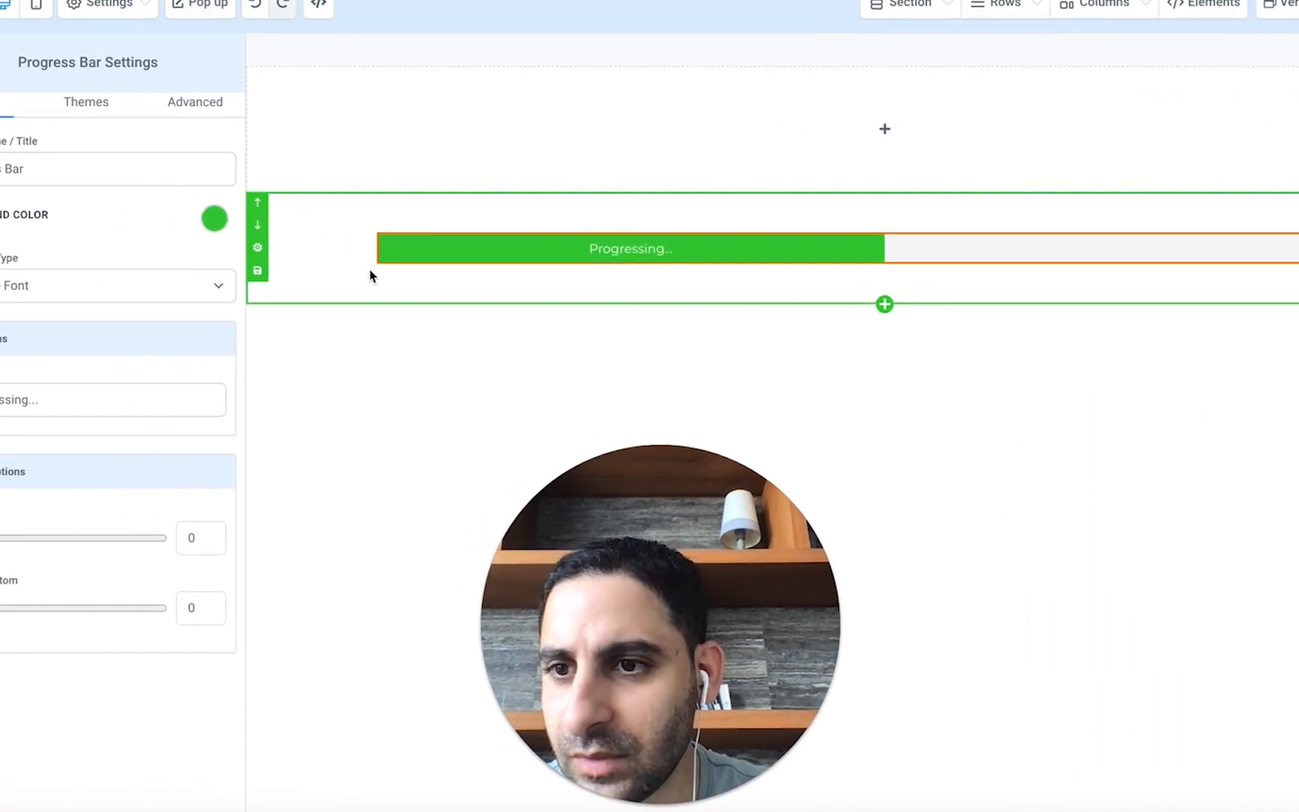
# Check the progress bar's typography choices and apply the blue-to-pink gradient theme to the bar.
pyautogui.click(121, 289)
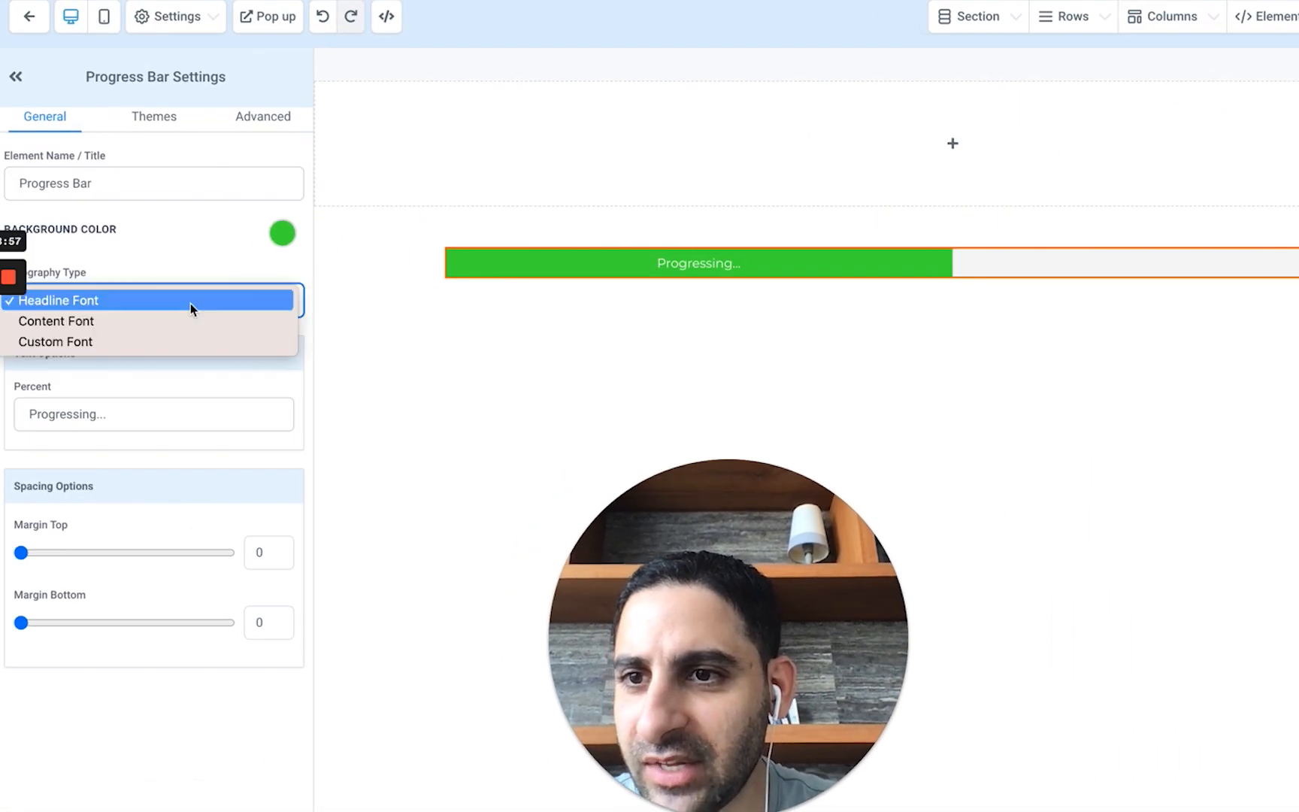
pyautogui.click(189, 259)
pyautogui.click(177, 127)
pyautogui.click(113, 426)
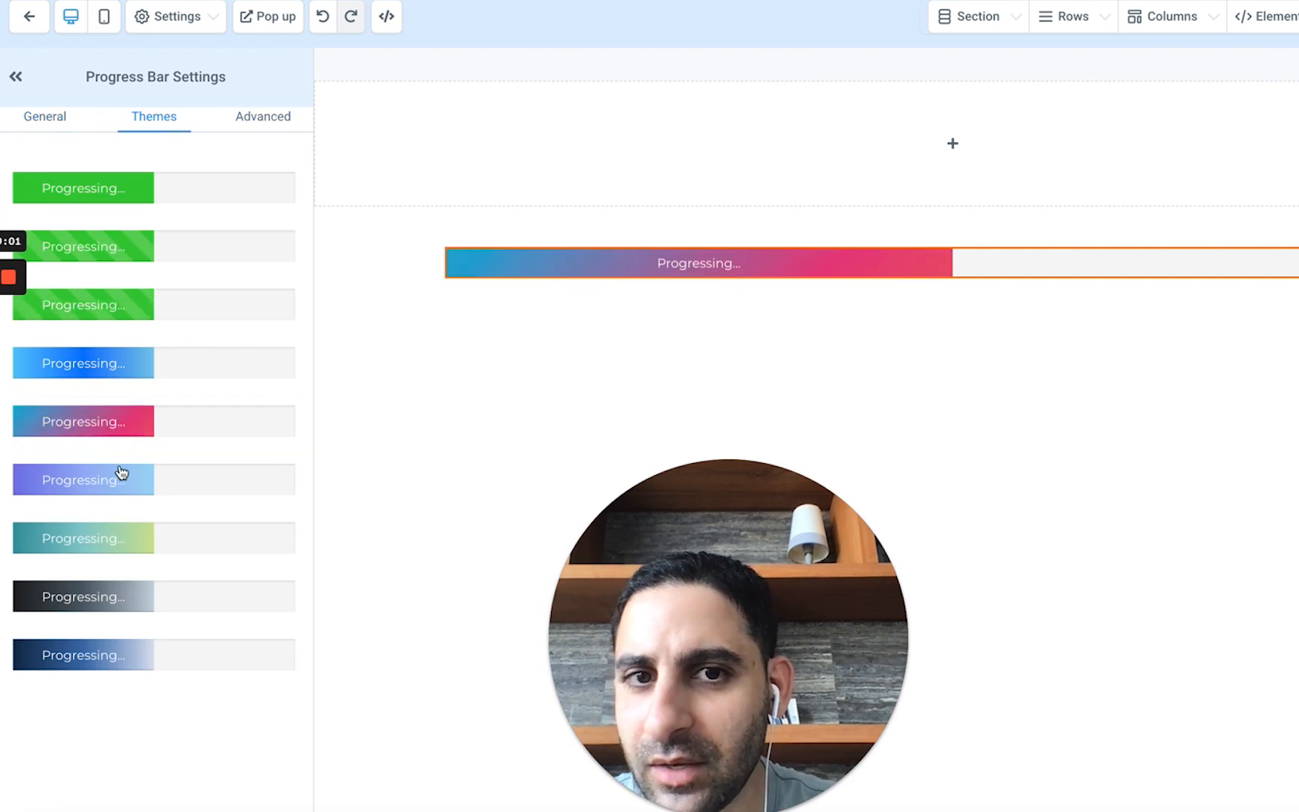
# Set the progress bar's percent width to 80 Percent and its box shadow to 10% Drop Shadow, and close its settings.
pyautogui.click(262, 115)
pyautogui.click(144, 120)
pyautogui.click(248, 119)
pyautogui.click(186, 585)
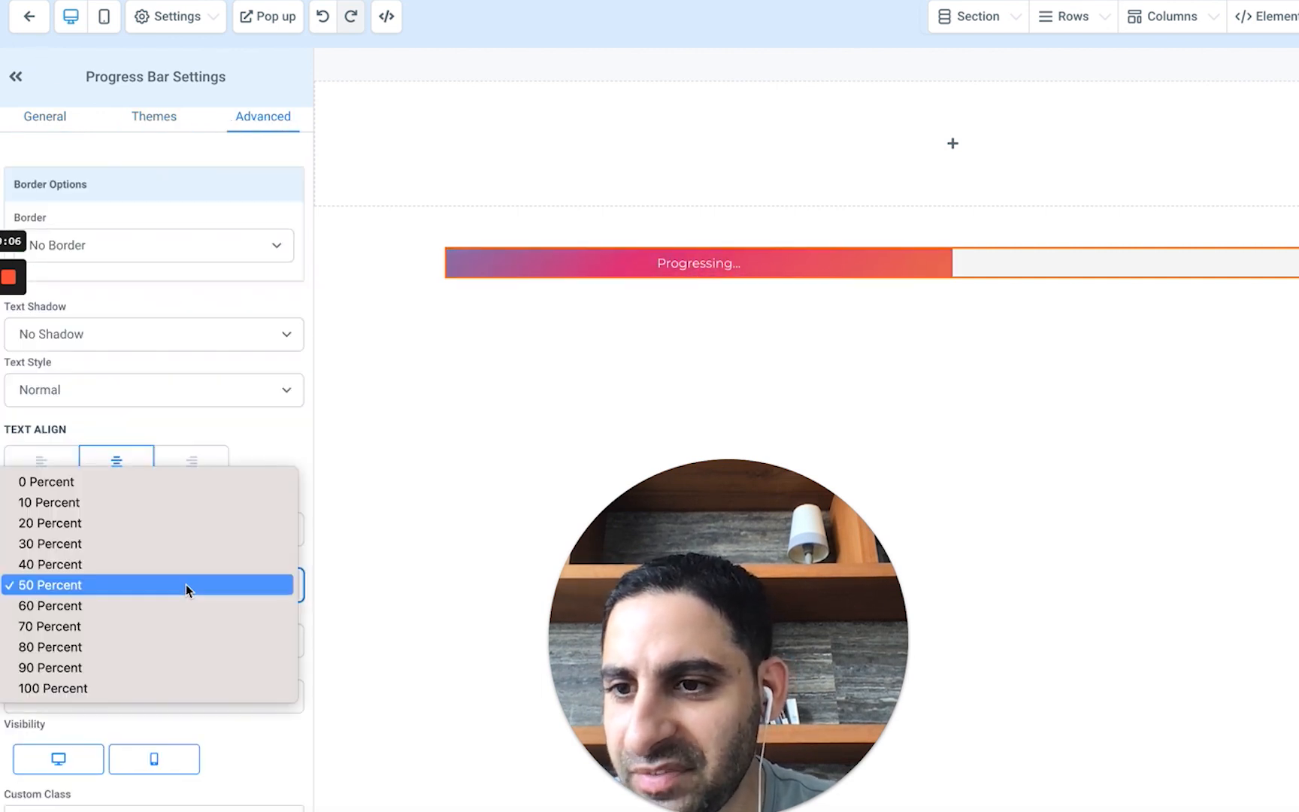
pyautogui.click(173, 644)
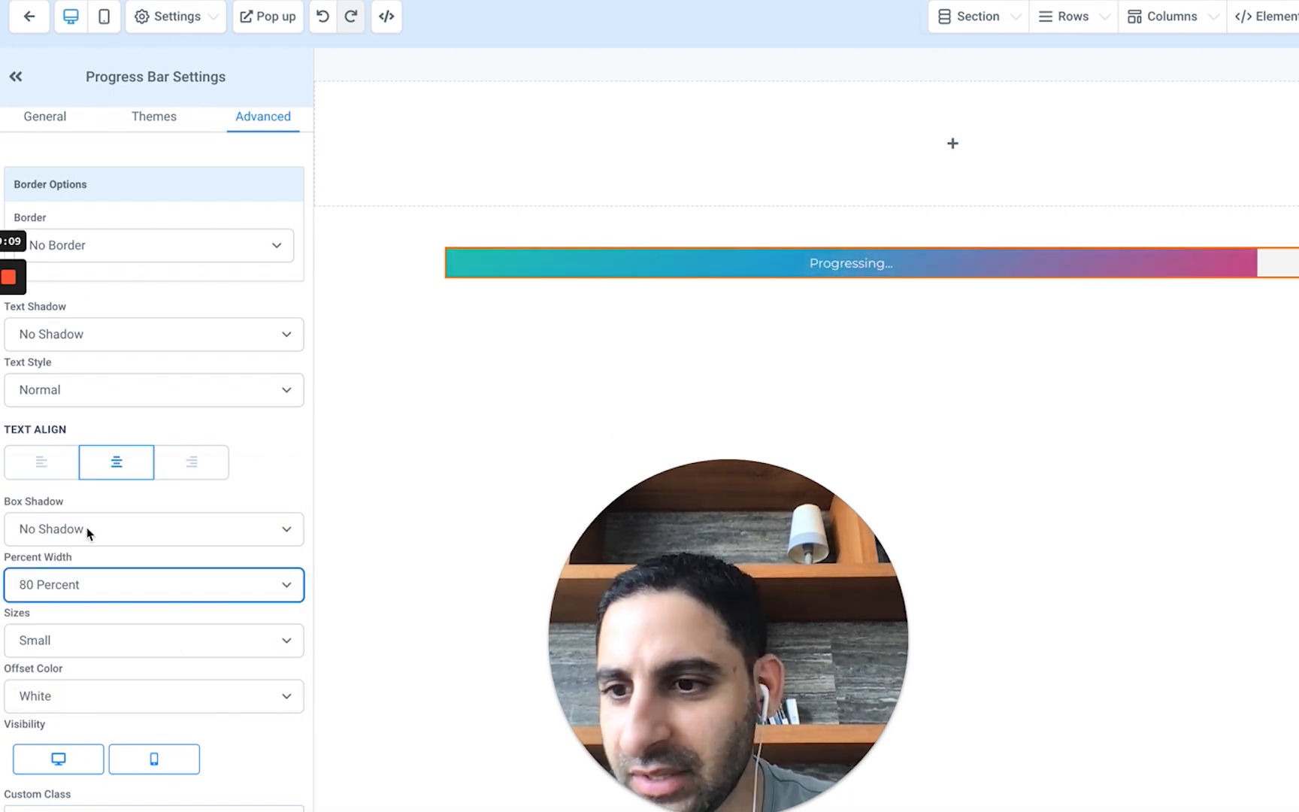
pyautogui.click(182, 528)
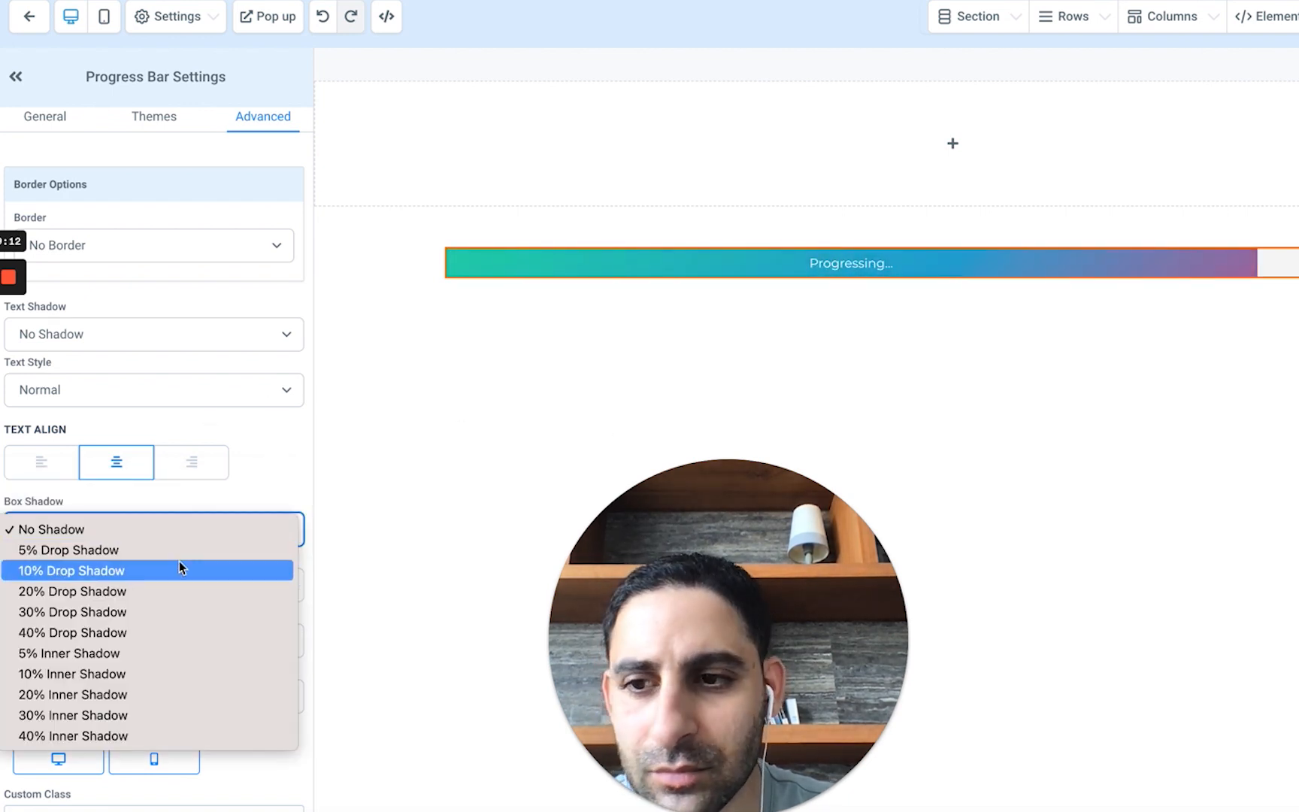
pyautogui.click(179, 562)
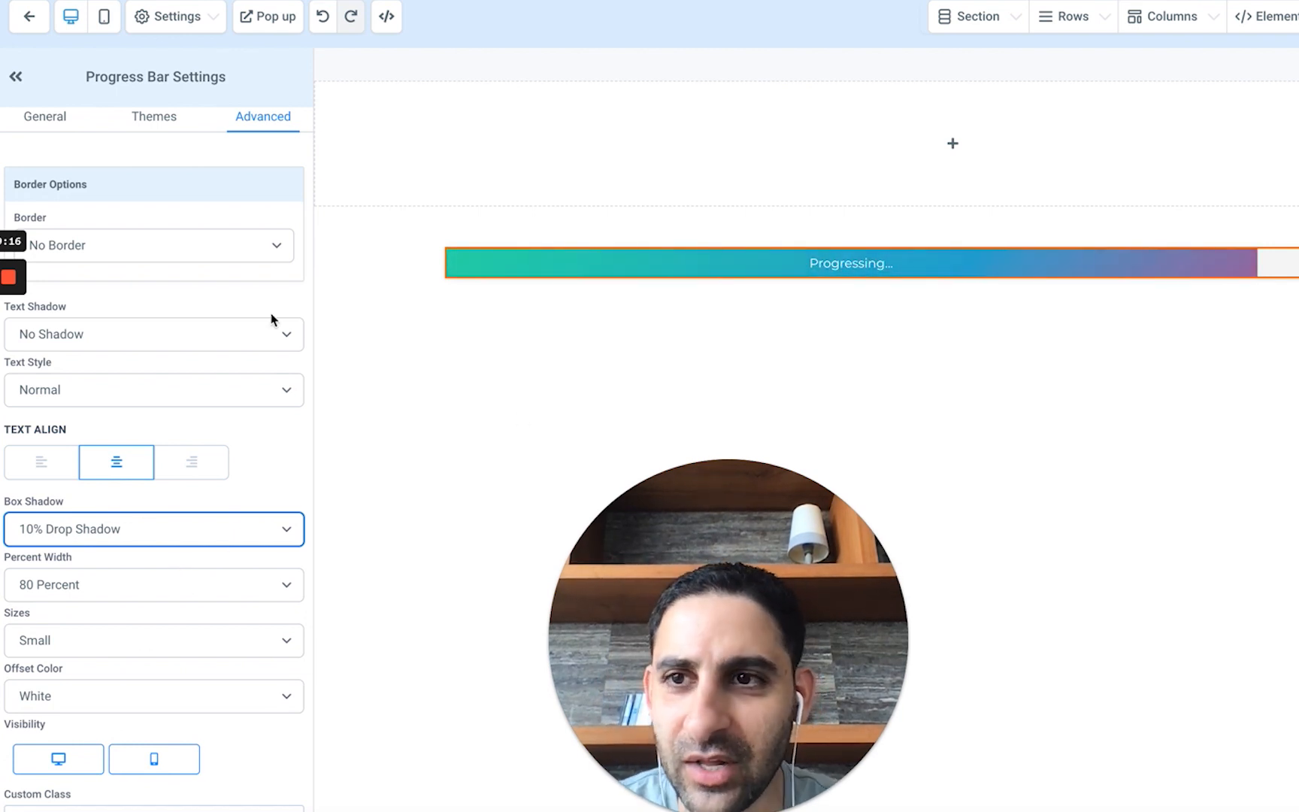
pyautogui.click(36, 116)
pyautogui.click(16, 77)
# Add a two-column row to the empty upper section and place a Countdown element in its first column.
pyautogui.click(667, 208)
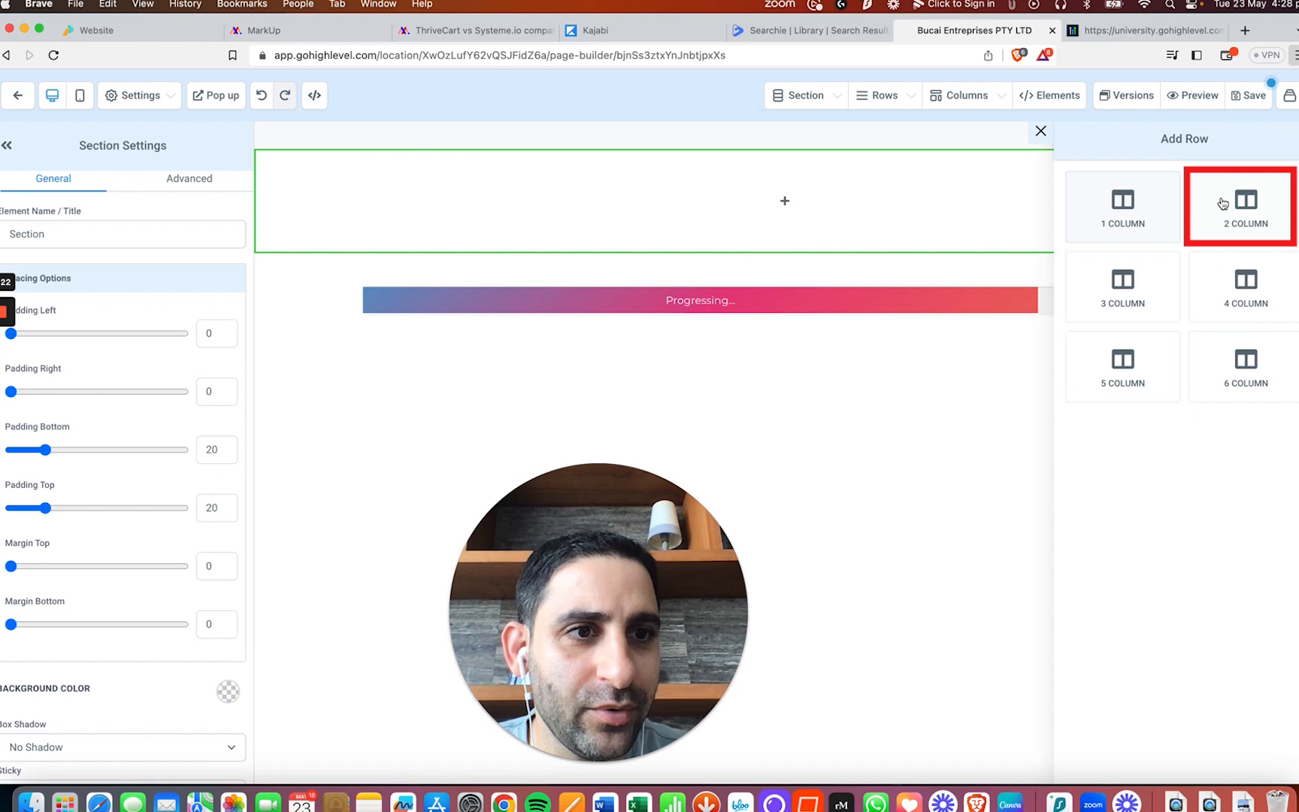
pyautogui.click(1227, 206)
pyautogui.click(576, 224)
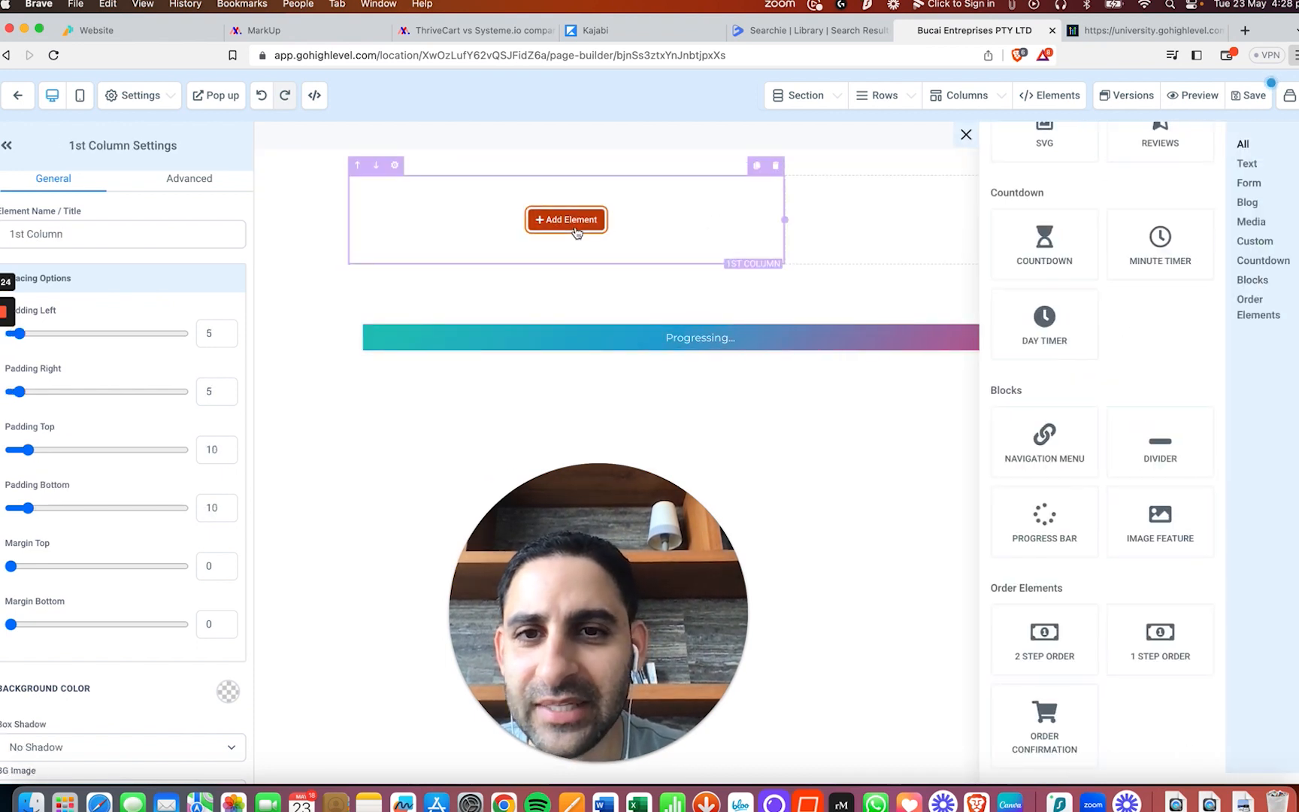
pyautogui.moveTo(1052, 263); pyautogui.dragTo(572, 222)
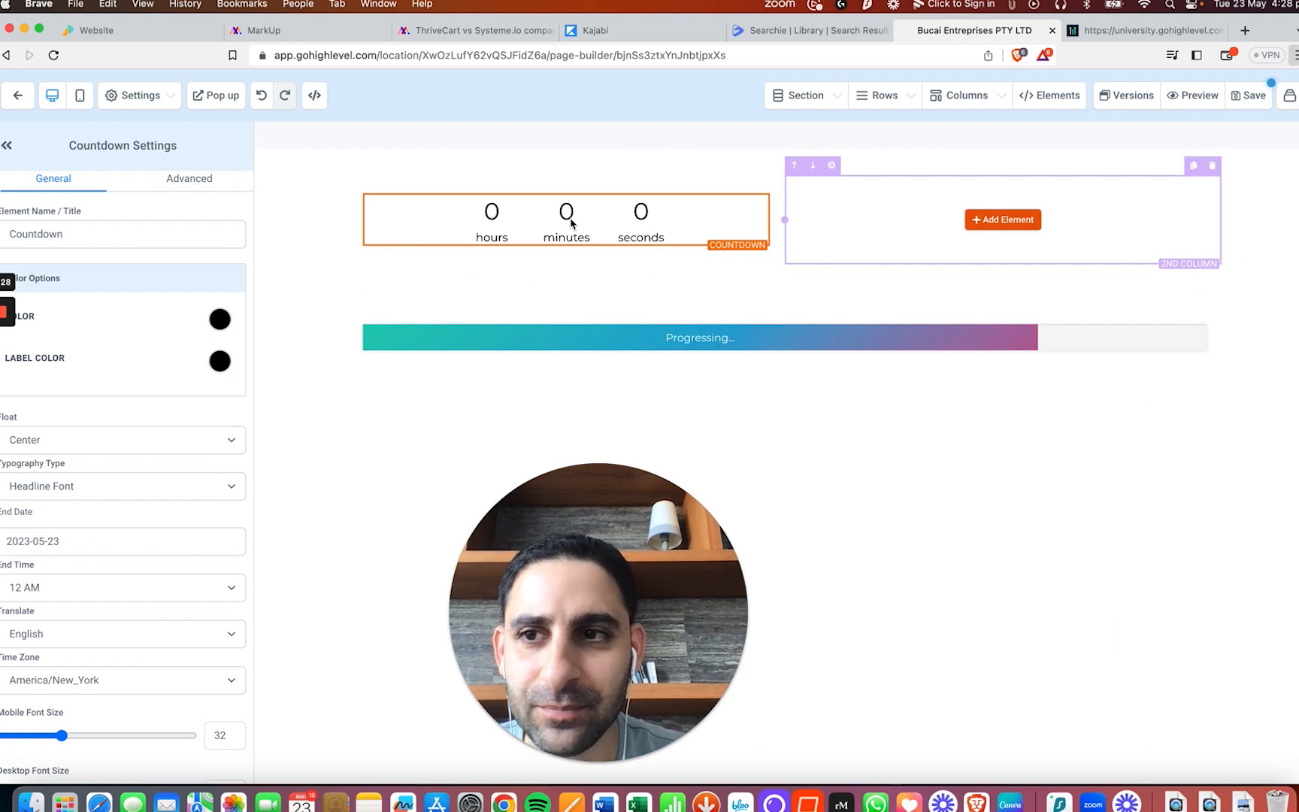
# Add a Calendar element to the second column beside the countdown and dismiss the calendar selection dialog.
pyautogui.click(1010, 218)
pyautogui.scroll(5, 1060, 401)
pyautogui.moveTo(1060, 401); pyautogui.dragTo(955, 213)
pyautogui.moveTo(624, 586); pyautogui.dragTo(992, 432)
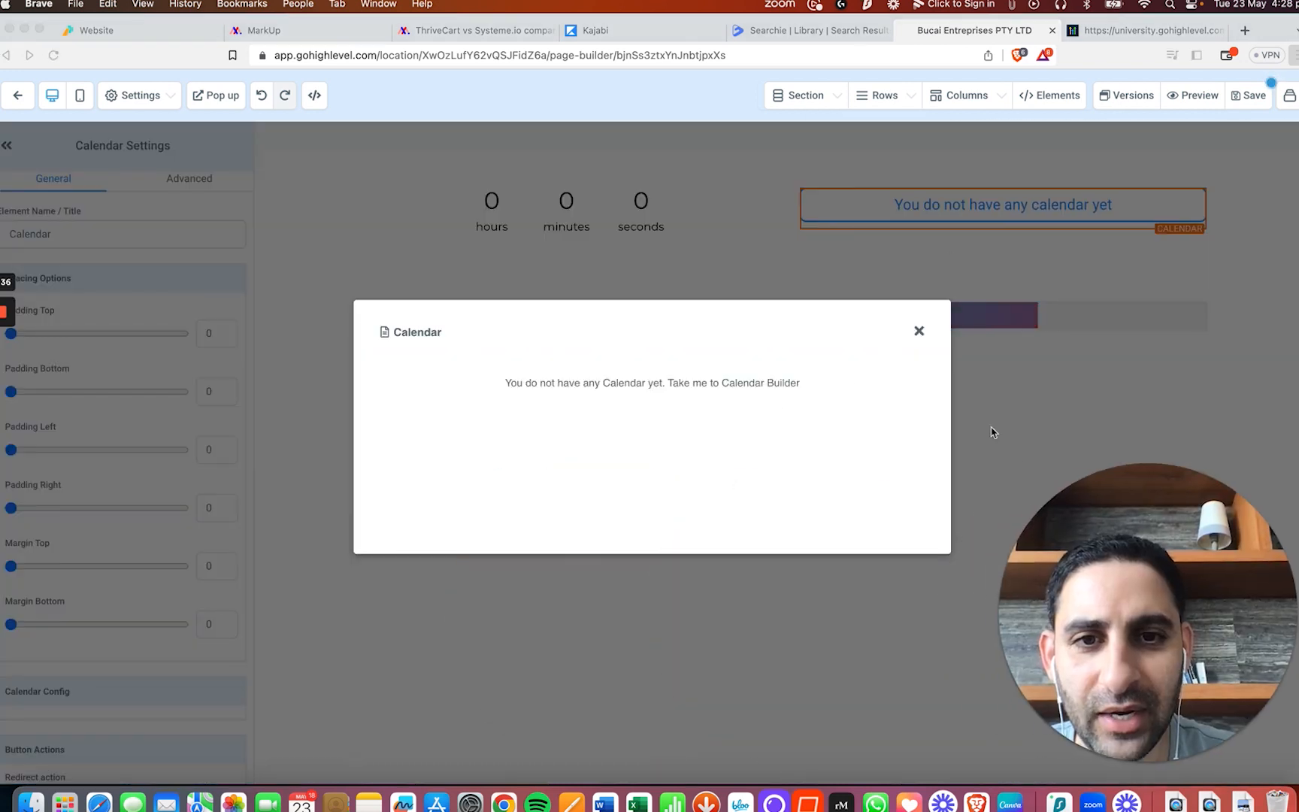
pyautogui.click(918, 332)
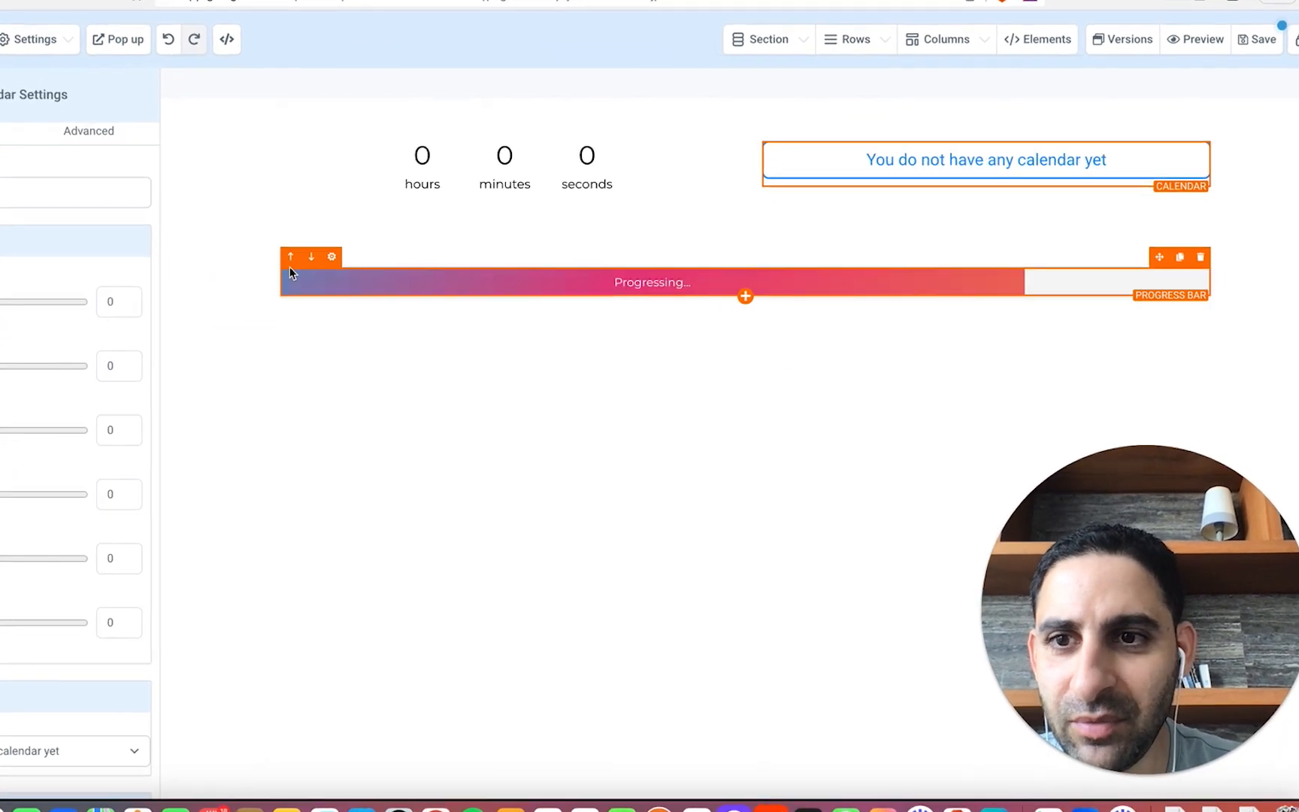
# Move the progress bar section above the countdown section and add a medium section with a three-column row at the page's end.
pyautogui.click(174, 239)
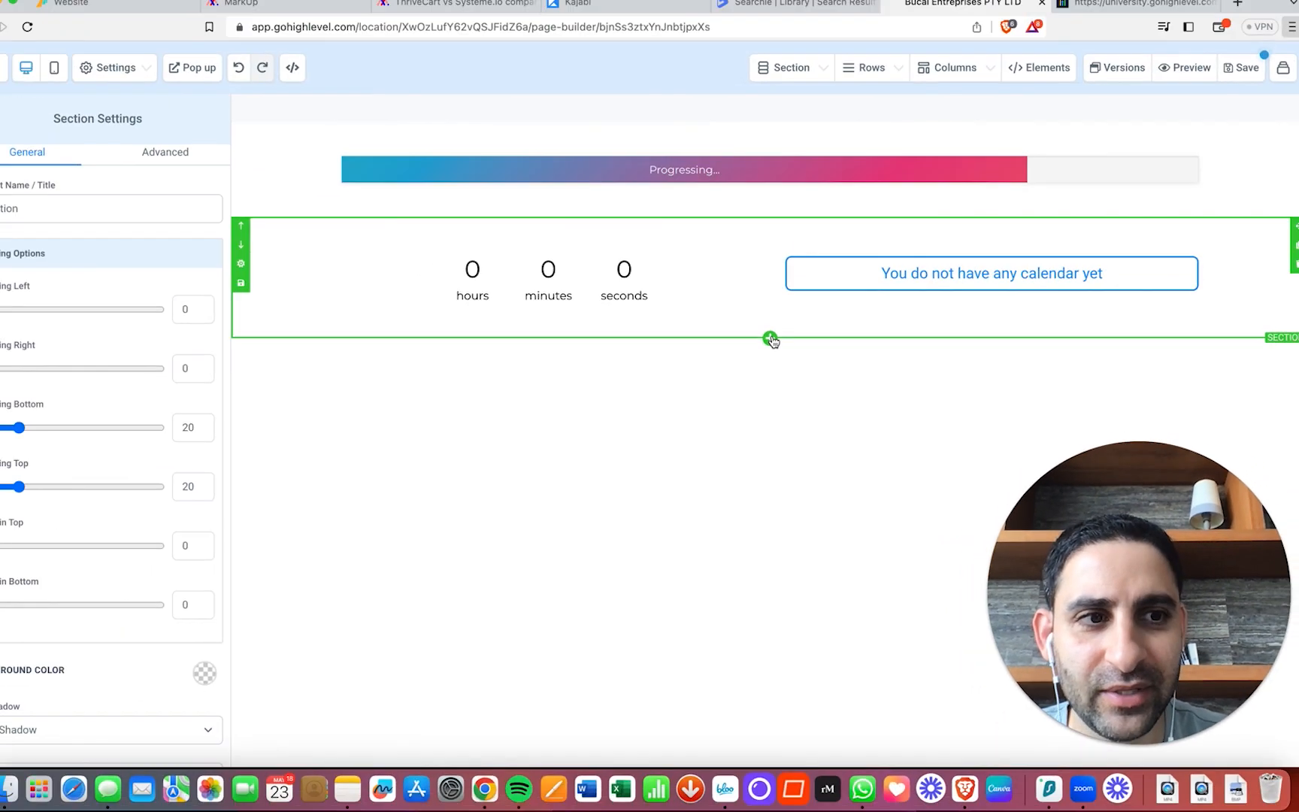
pyautogui.click(693, 293)
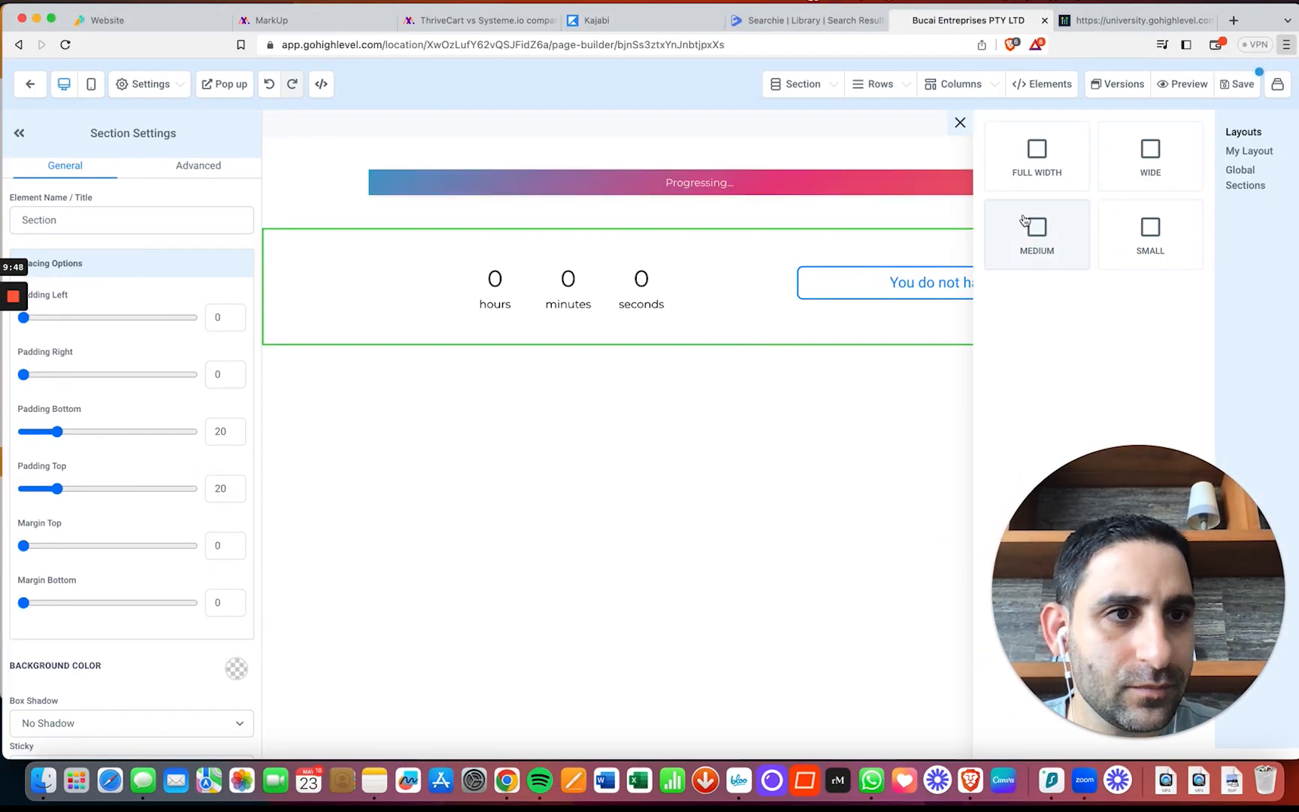
pyautogui.click(1035, 218)
pyautogui.click(779, 395)
pyautogui.click(1113, 269)
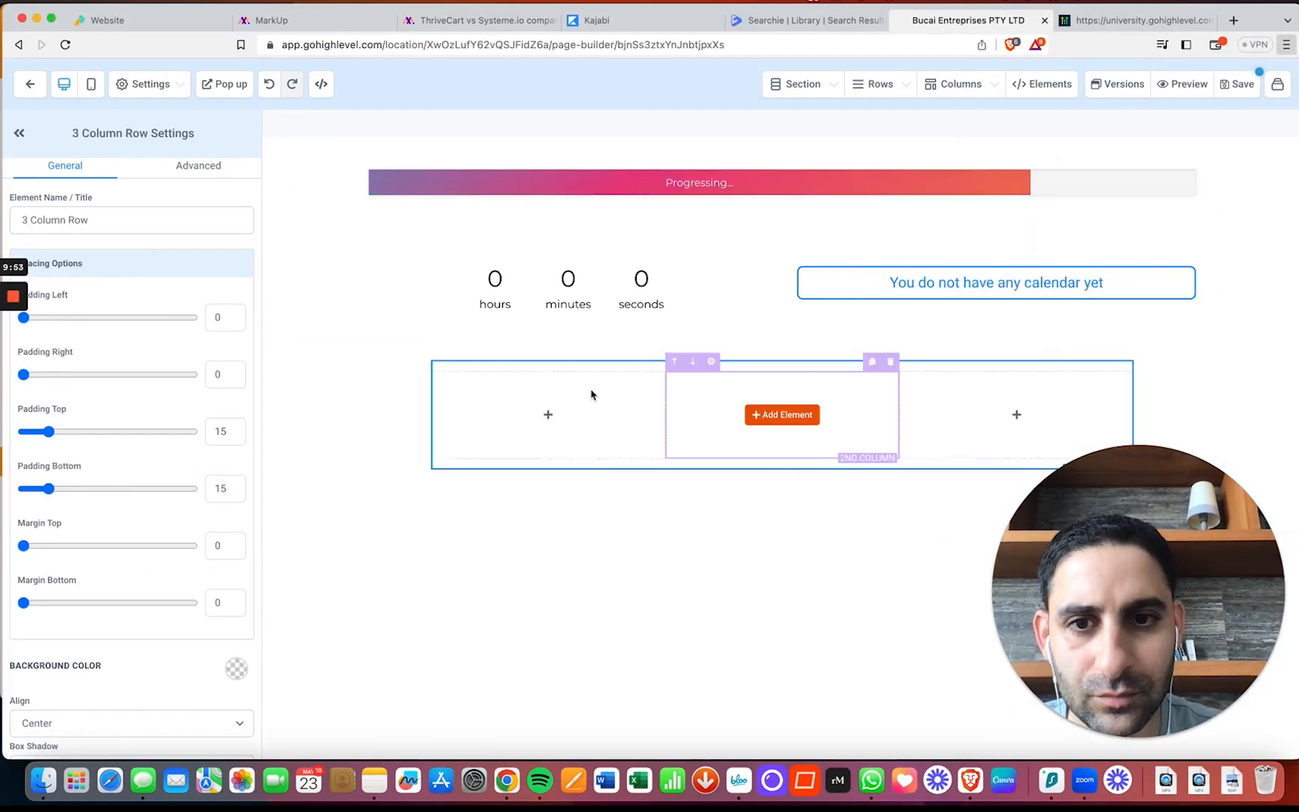
# Place an Image element in the new row's first column and open the media library for its picture.
pyautogui.click(548, 414)
pyautogui.moveTo(1150, 464); pyautogui.dragTo(526, 423)
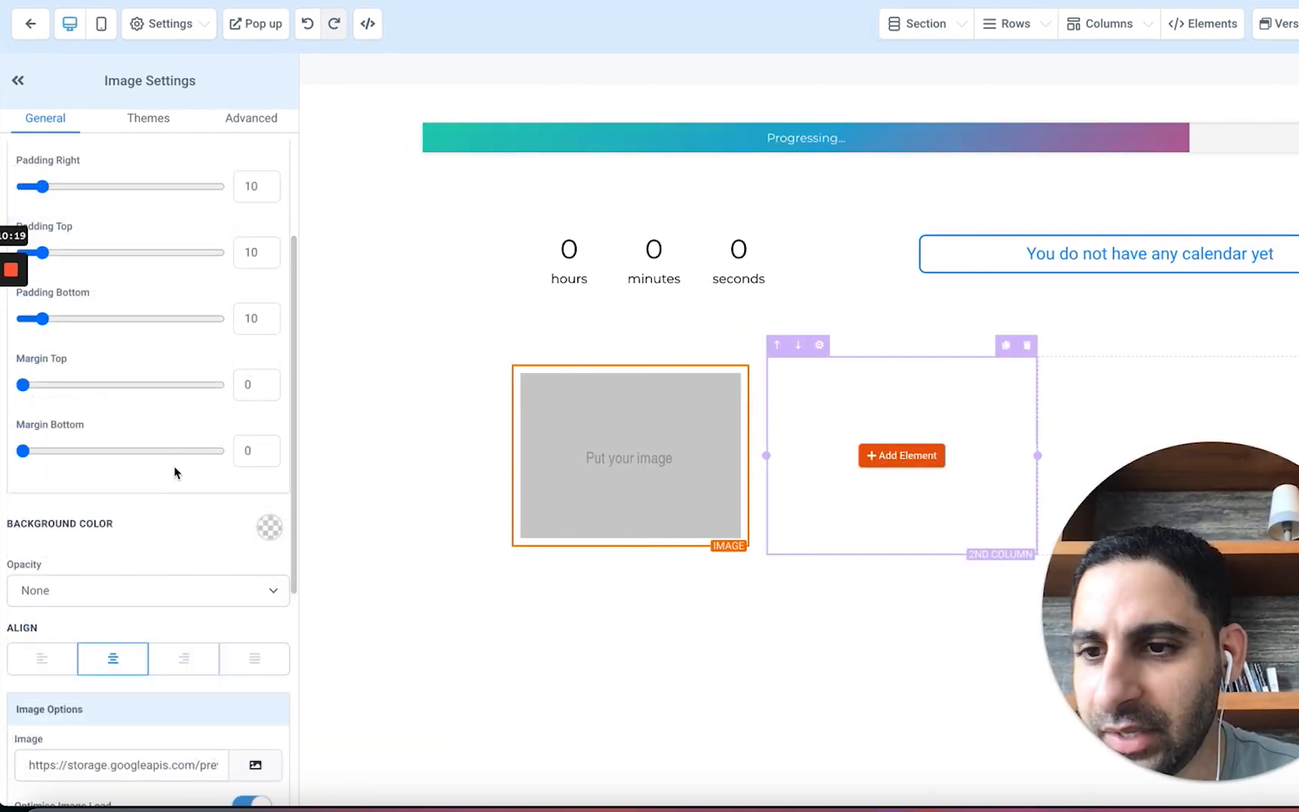
pyautogui.scroll(-5, 174, 472)
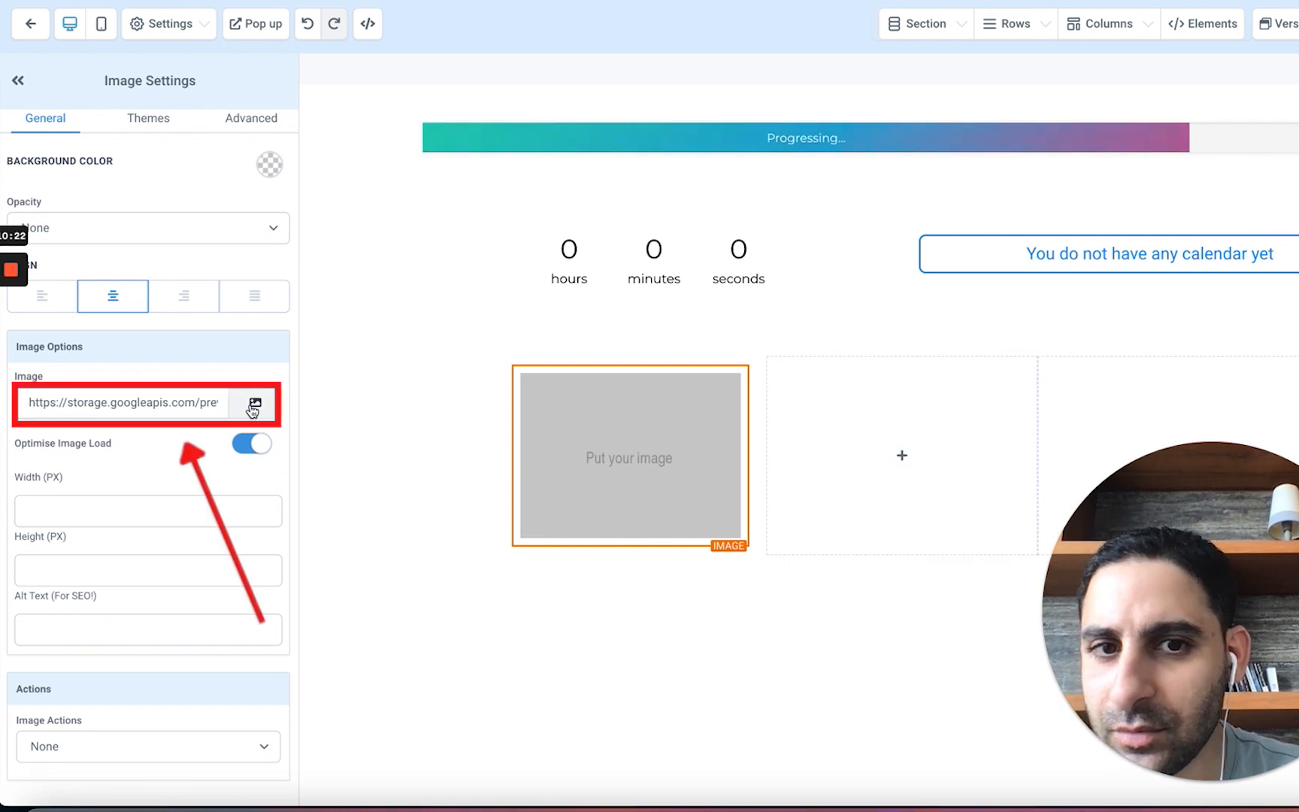
pyautogui.click(253, 406)
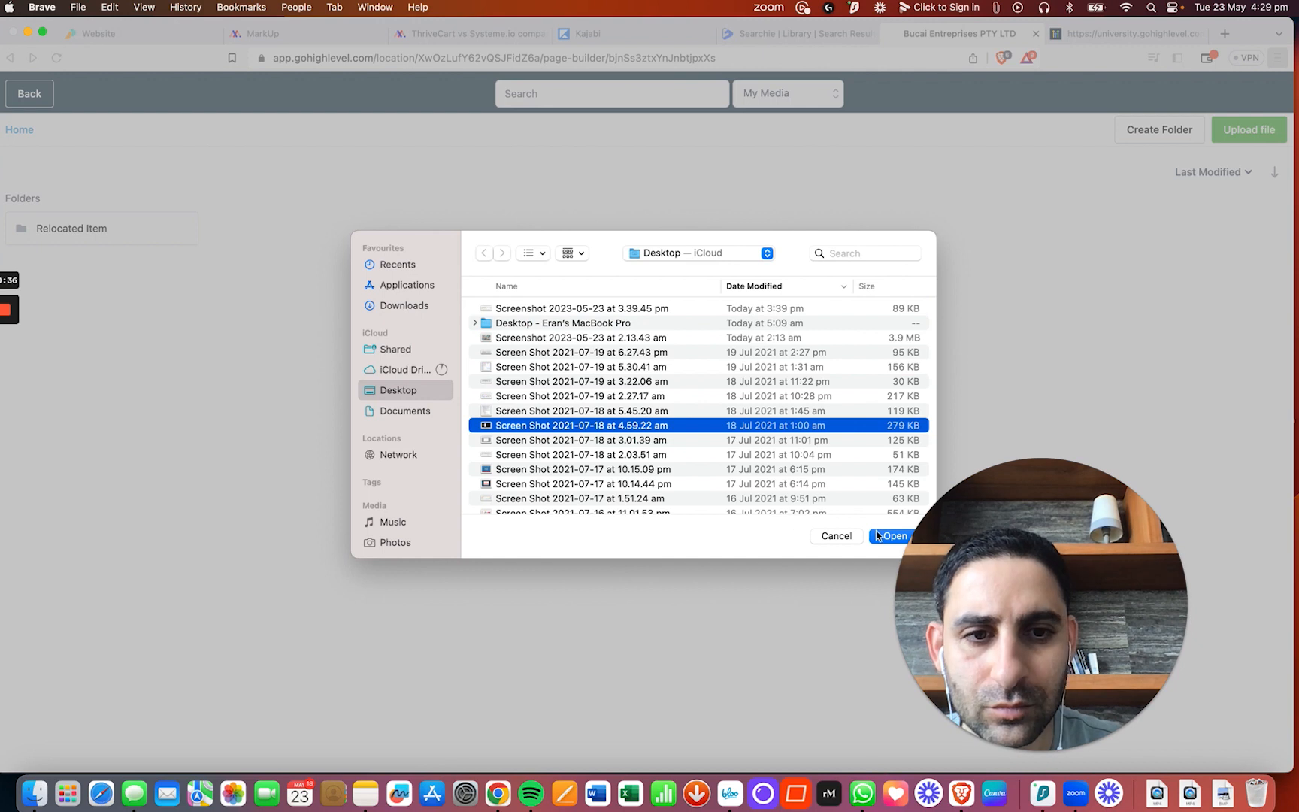
# Upload Screen Shot 2021-07-18 at 4.59.22 am.png and milano vlog 2023 i went to the san siro.png to the media library.
pyautogui.click(887, 533)
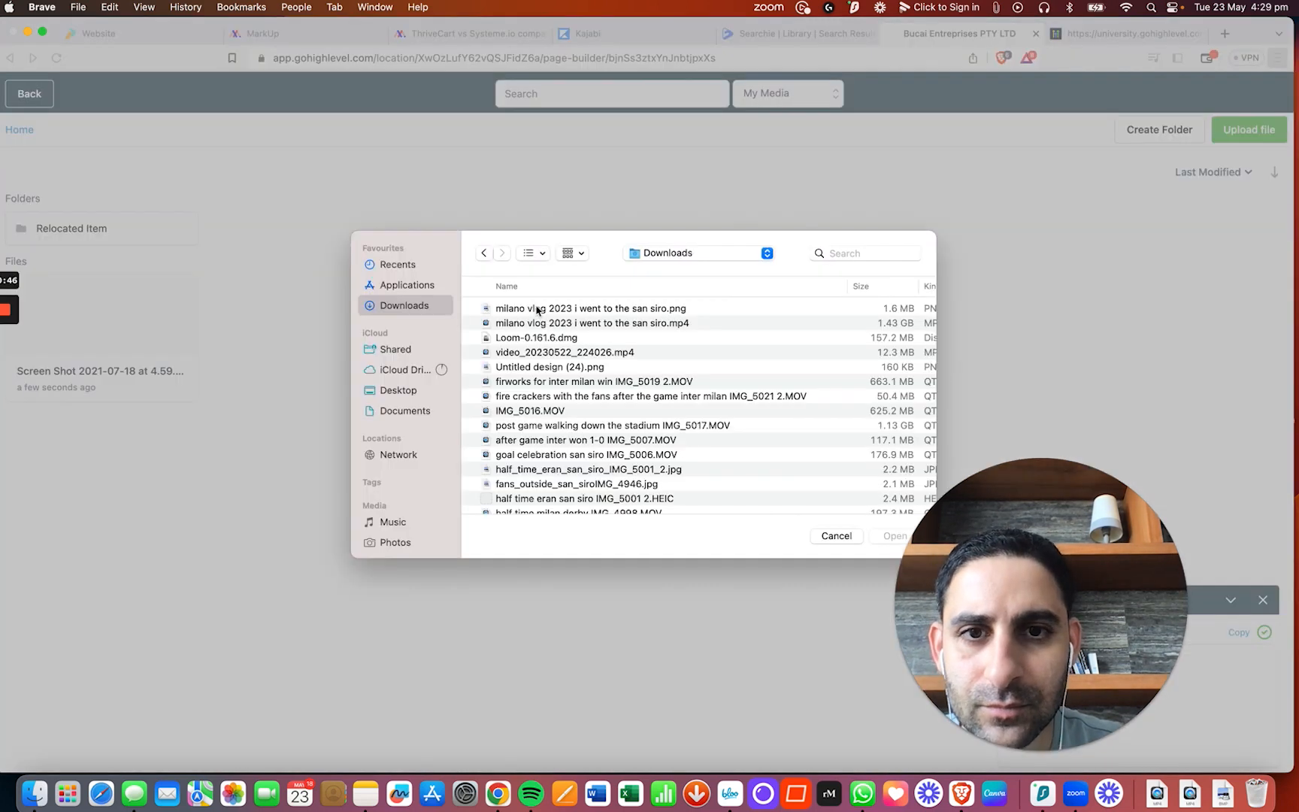
pyautogui.click(536, 308)
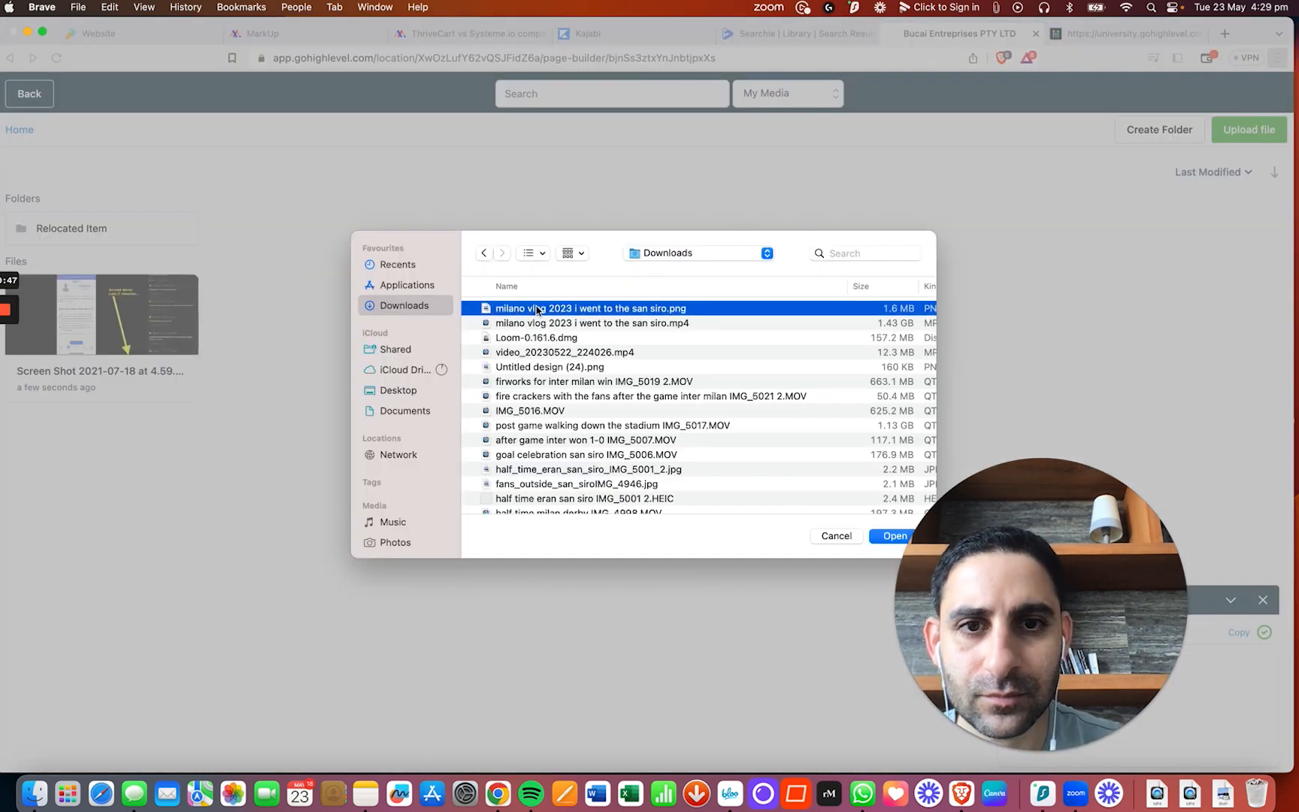
pyautogui.doubleClick(536, 308)
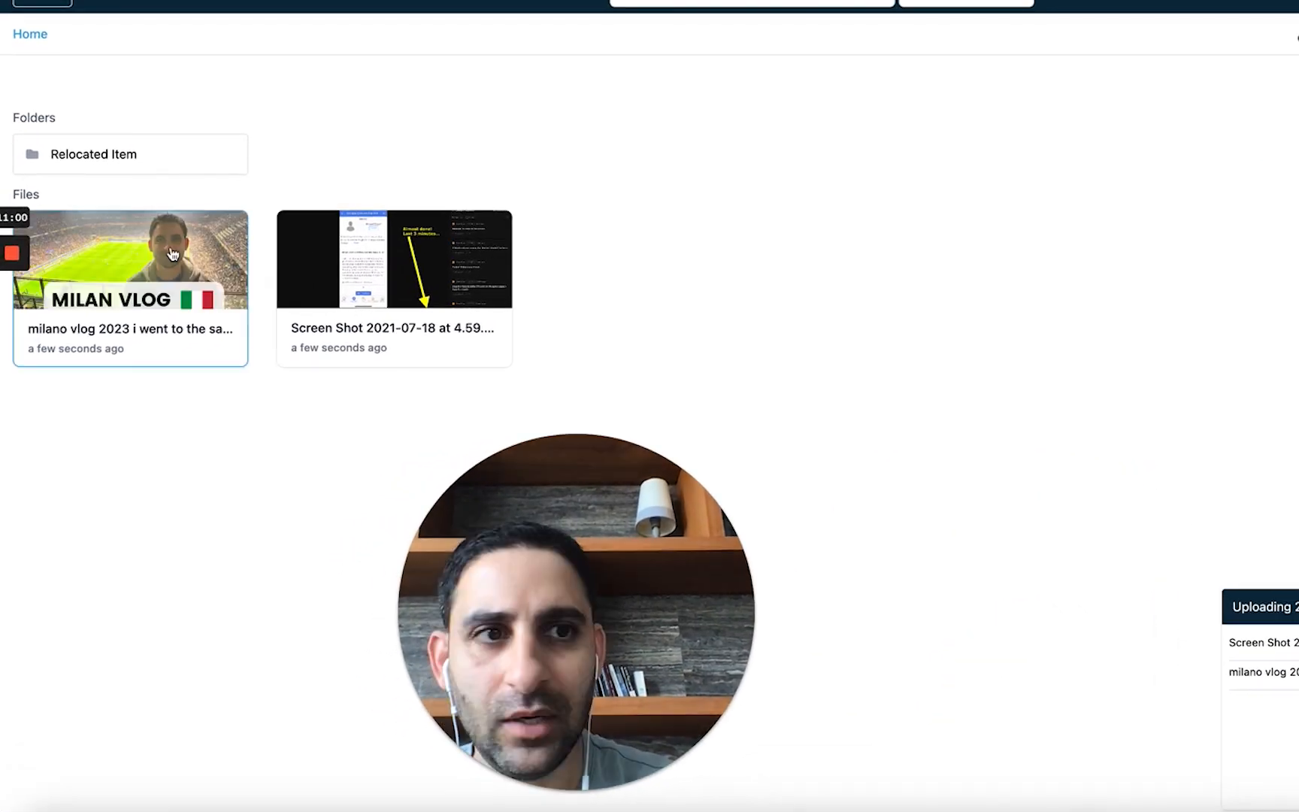
pyautogui.click(1251, 127)
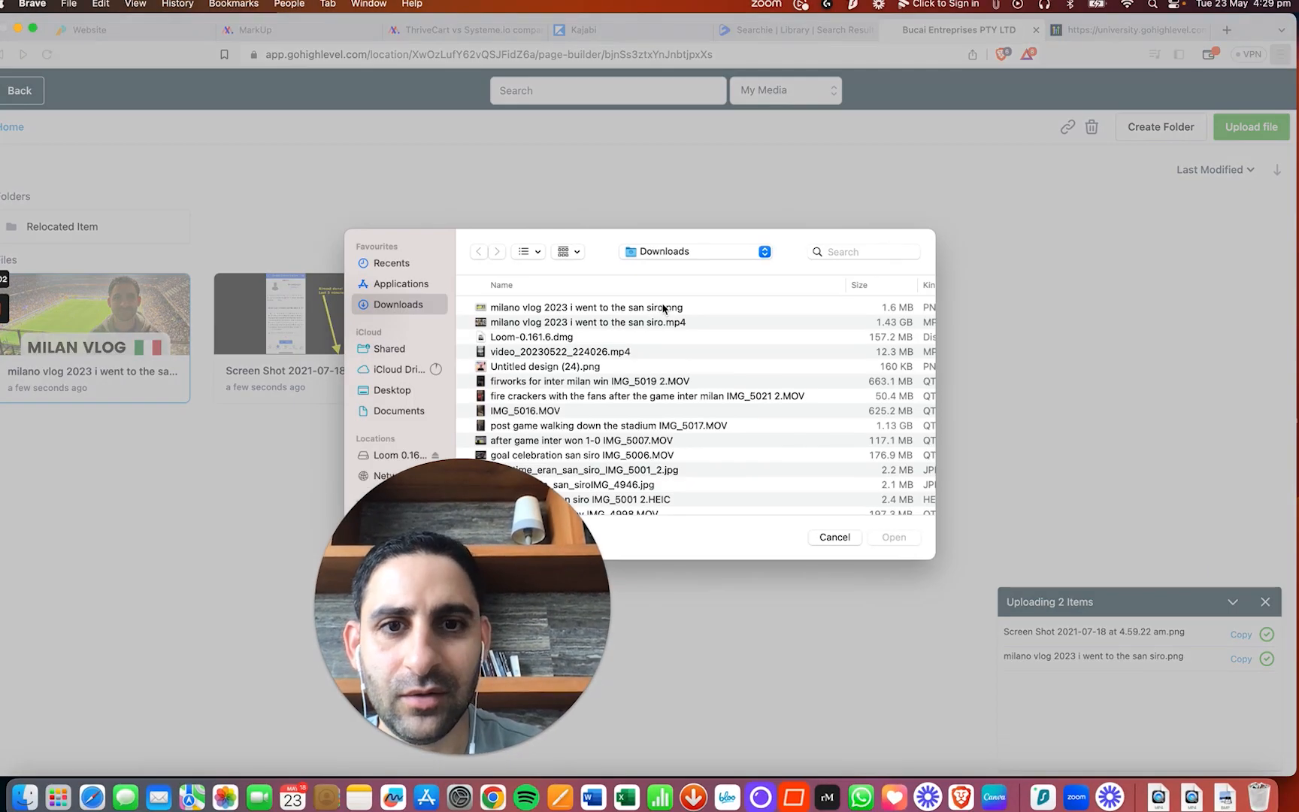
pyautogui.click(835, 538)
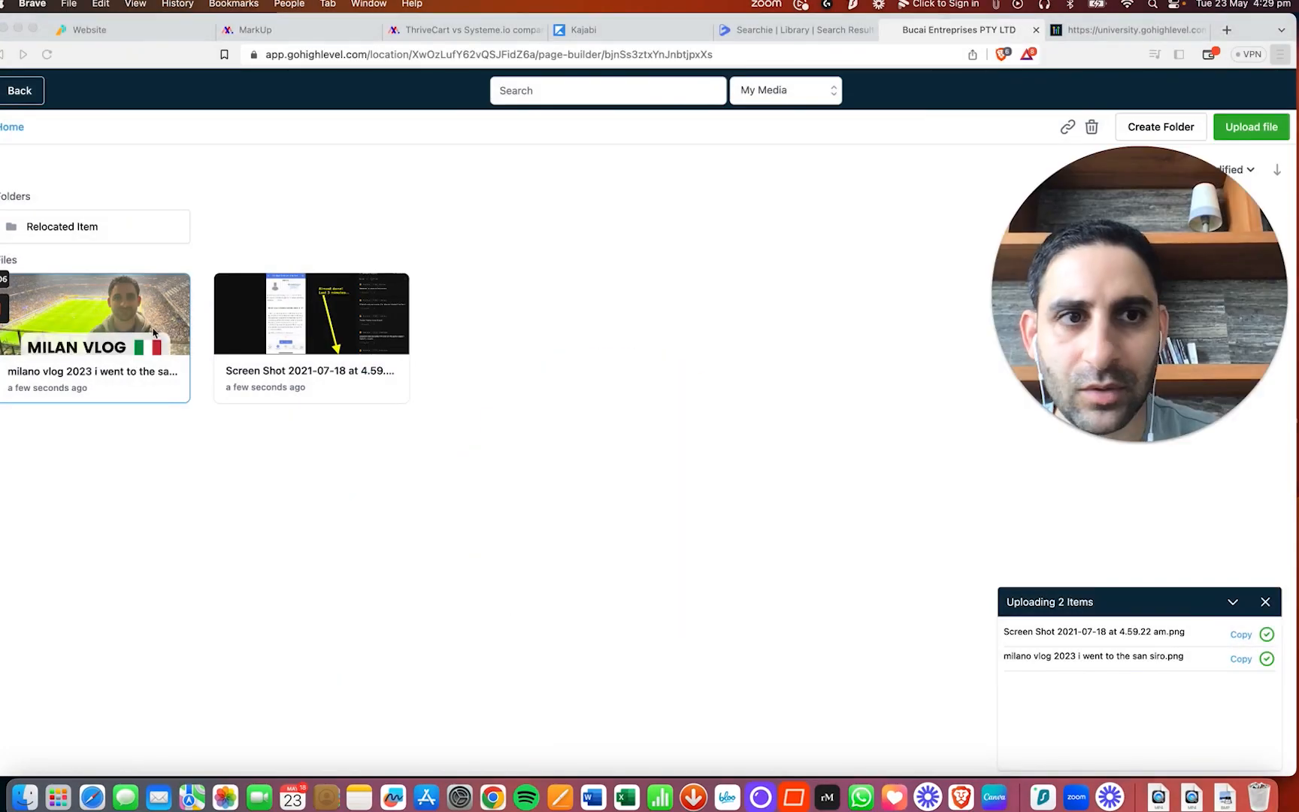
pyautogui.click(20, 90)
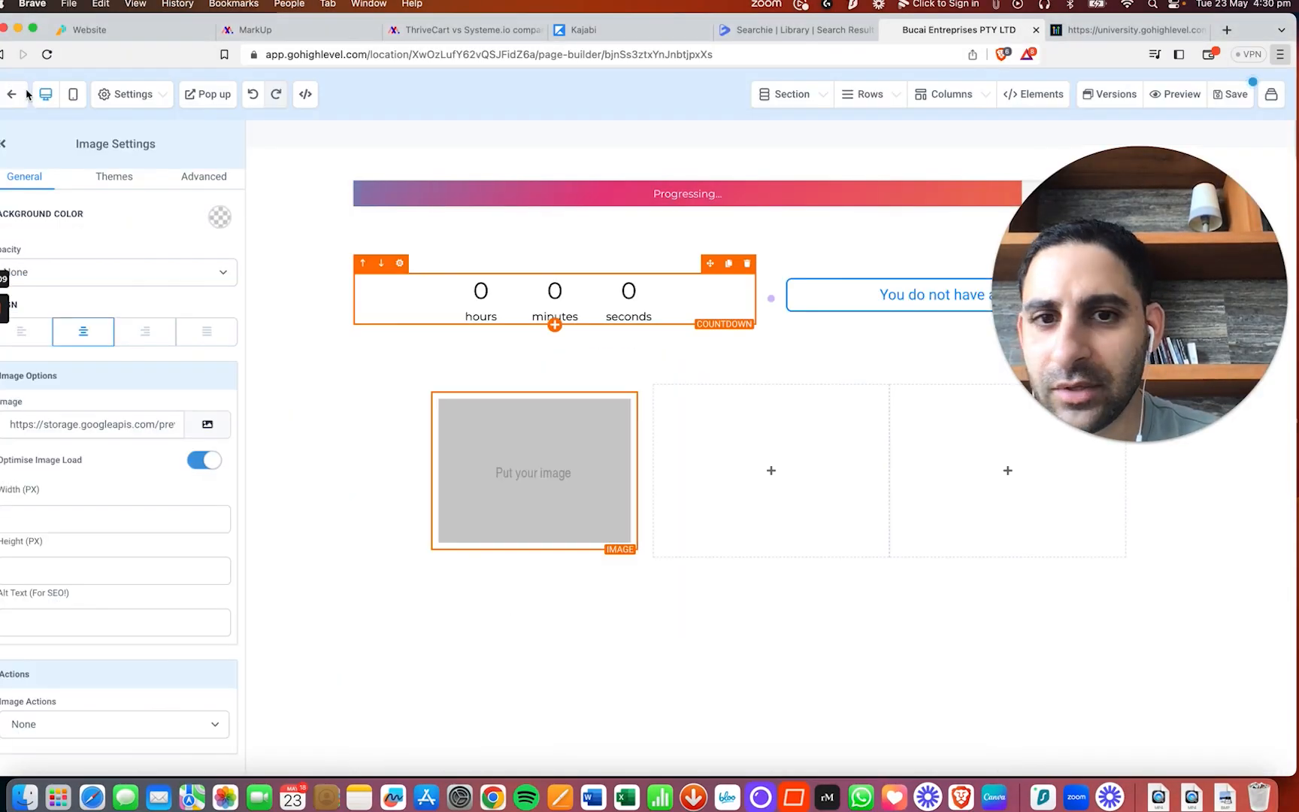
# Fill the image placeholder with the uploaded Milan vlog picture from the media library.
pyautogui.click(454, 408)
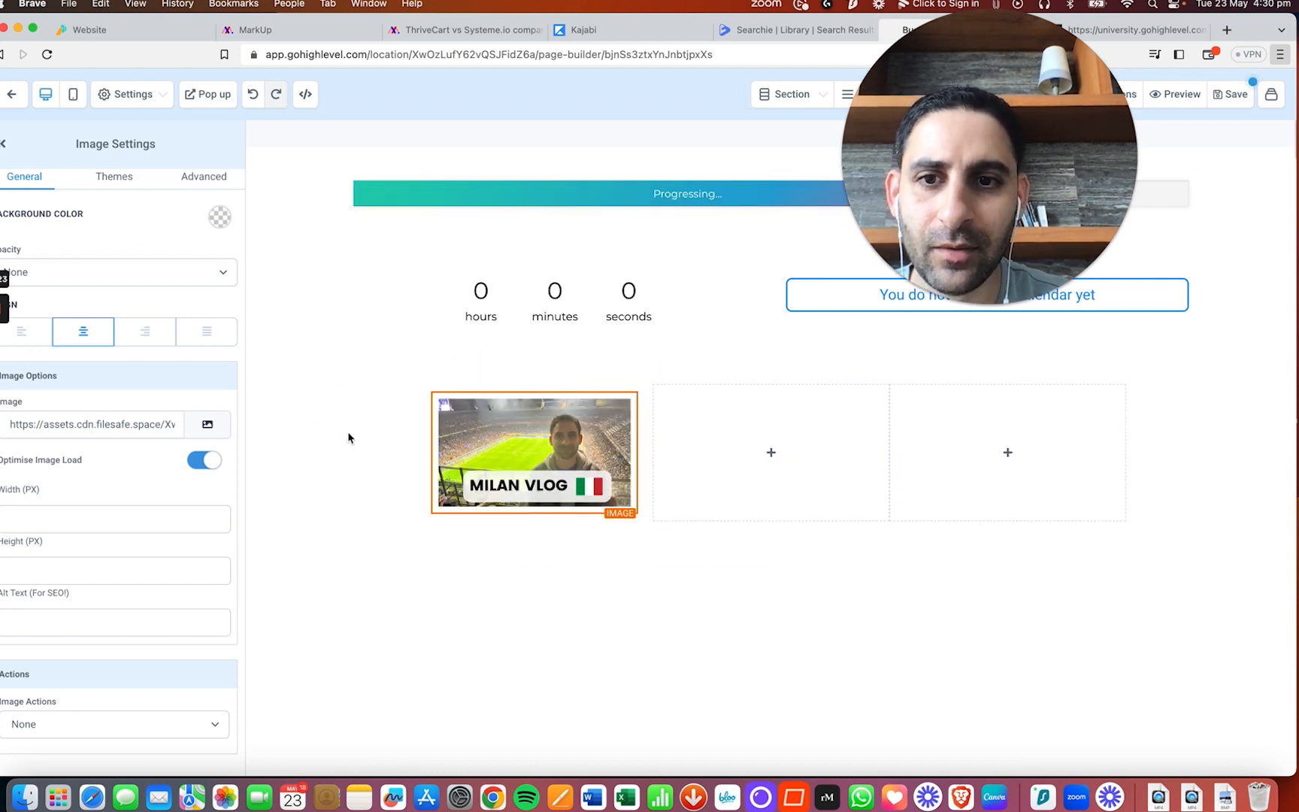
pyautogui.click(332, 299)
pyautogui.click(488, 447)
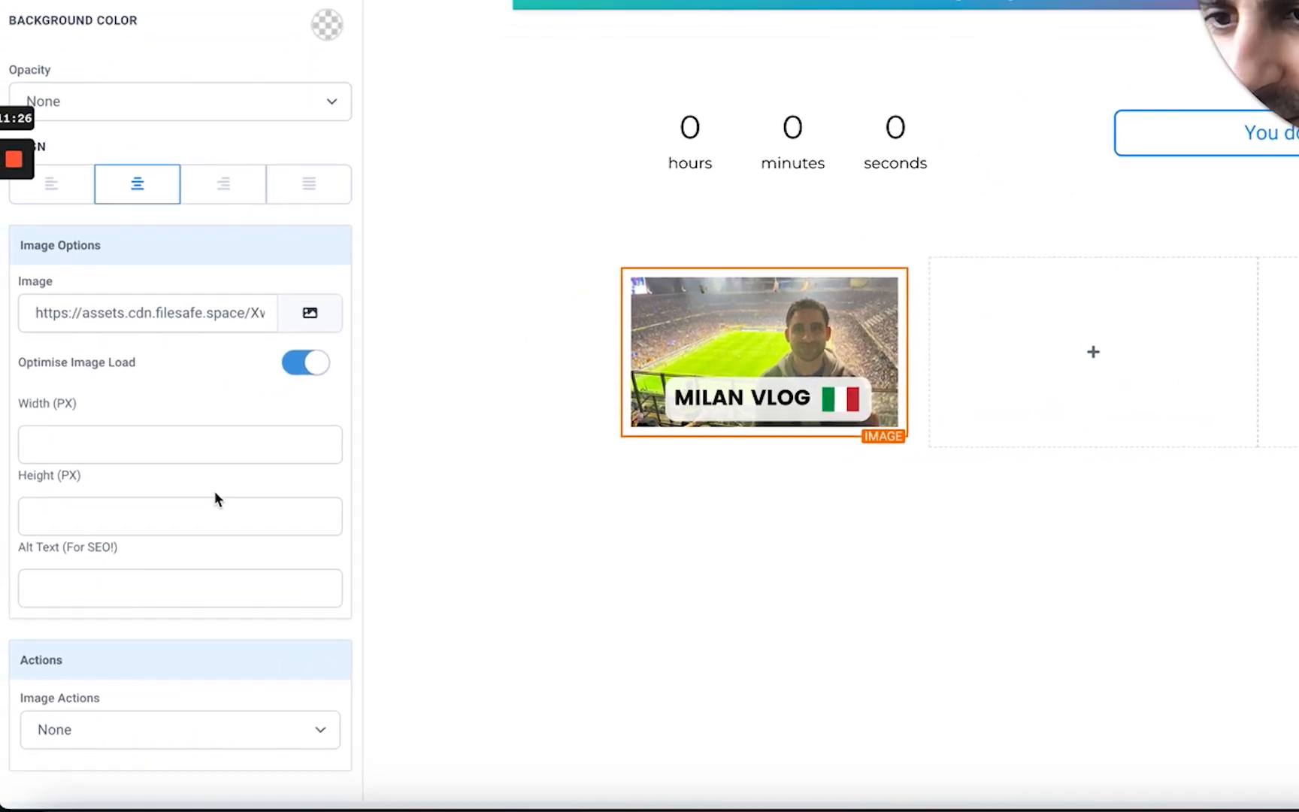
# Check which actions can be assigned to the image.
pyautogui.click(197, 715)
pyautogui.click(197, 715)
pyautogui.click(205, 748)
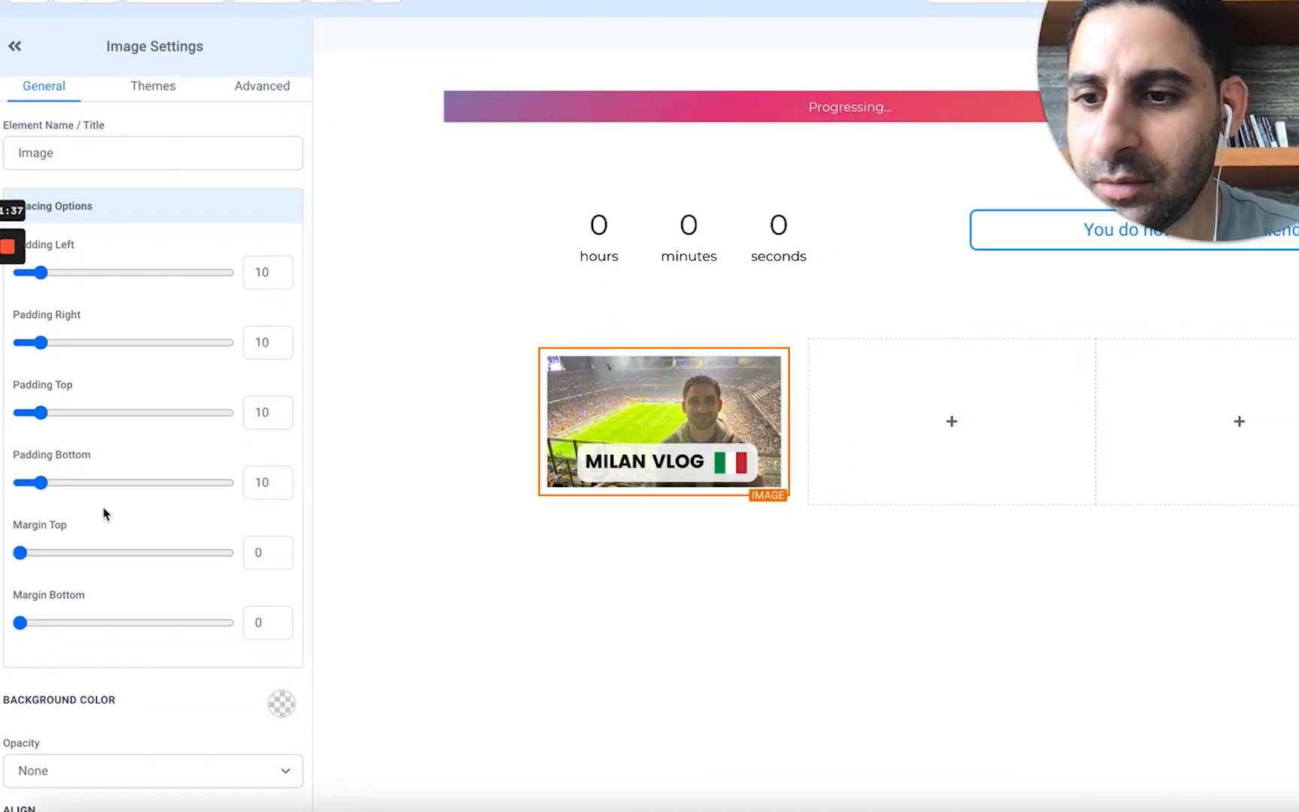
# Browse the image themes and apply one with a soft drop shadow to the Milan vlog picture.
pyautogui.click(165, 87)
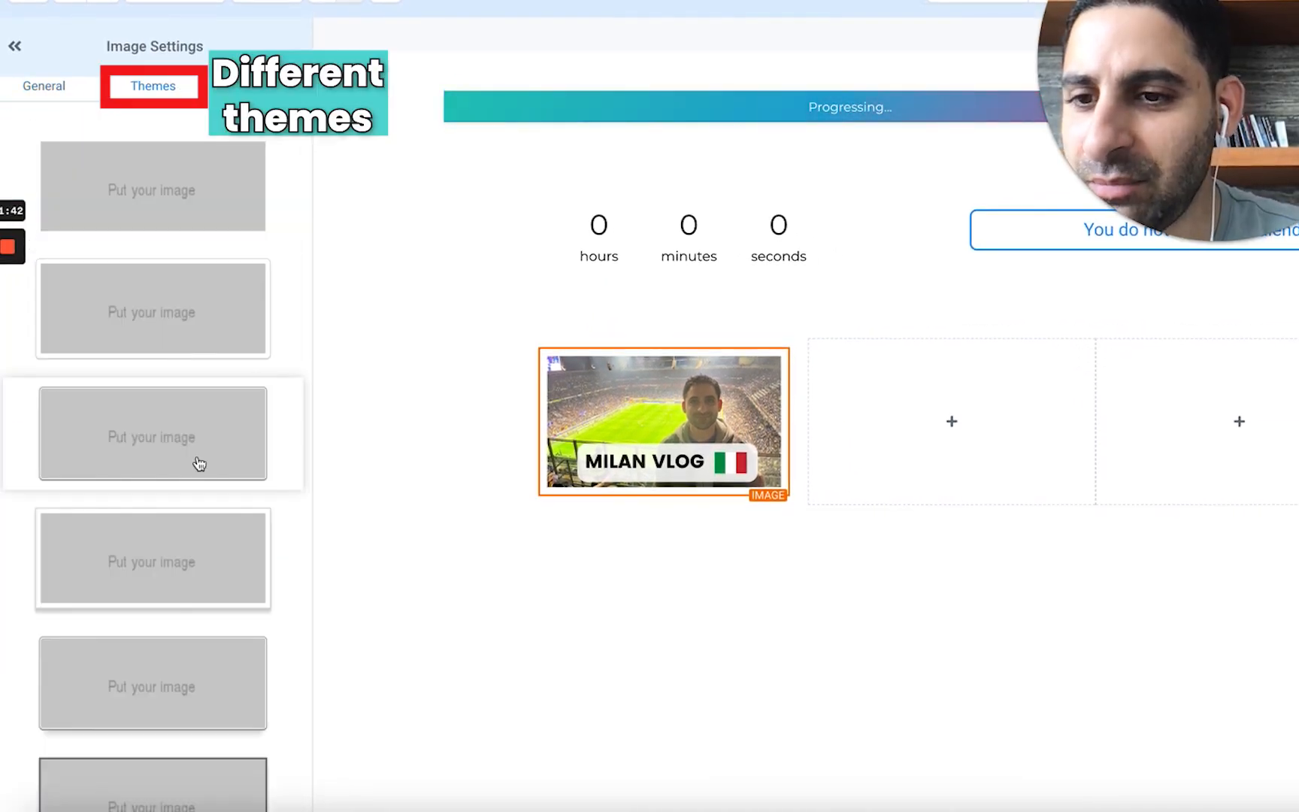
pyautogui.scroll(-5, 200, 463)
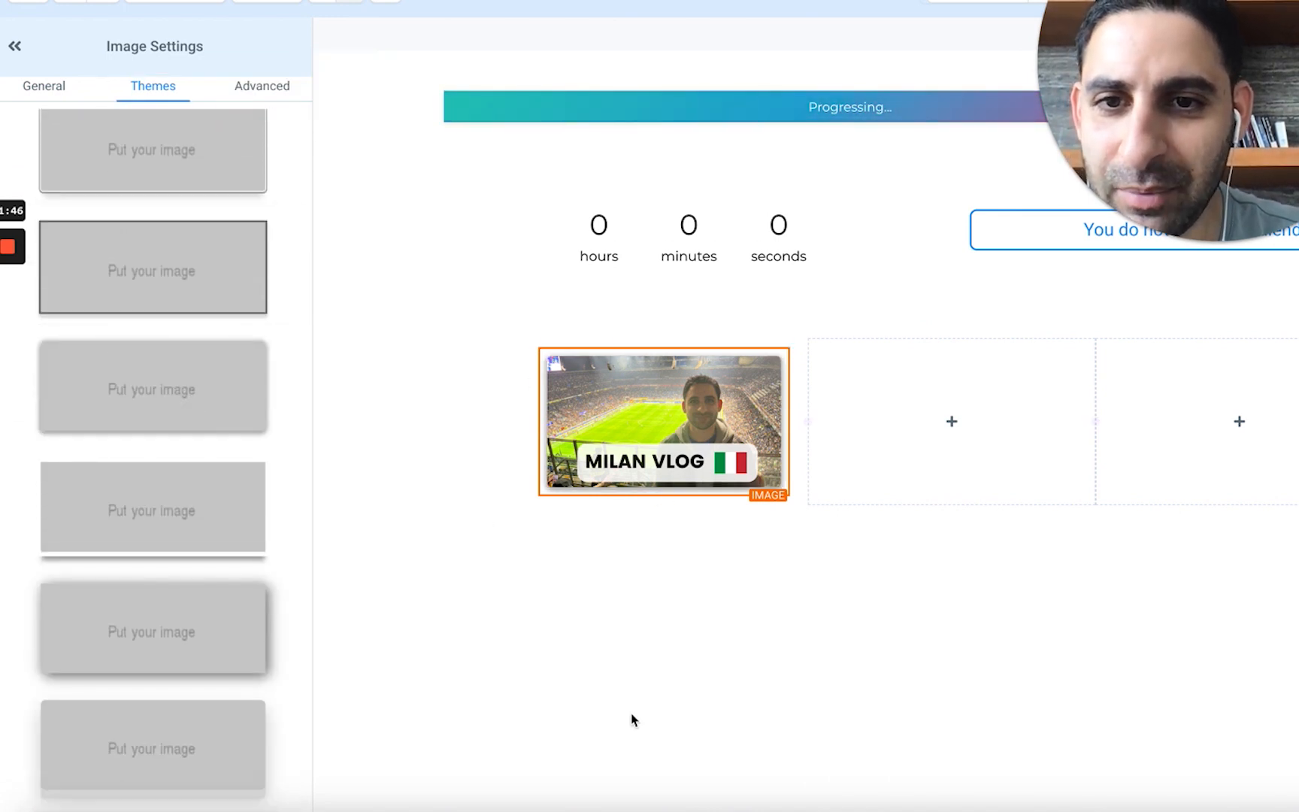
pyautogui.scroll(-1, 205, 602)
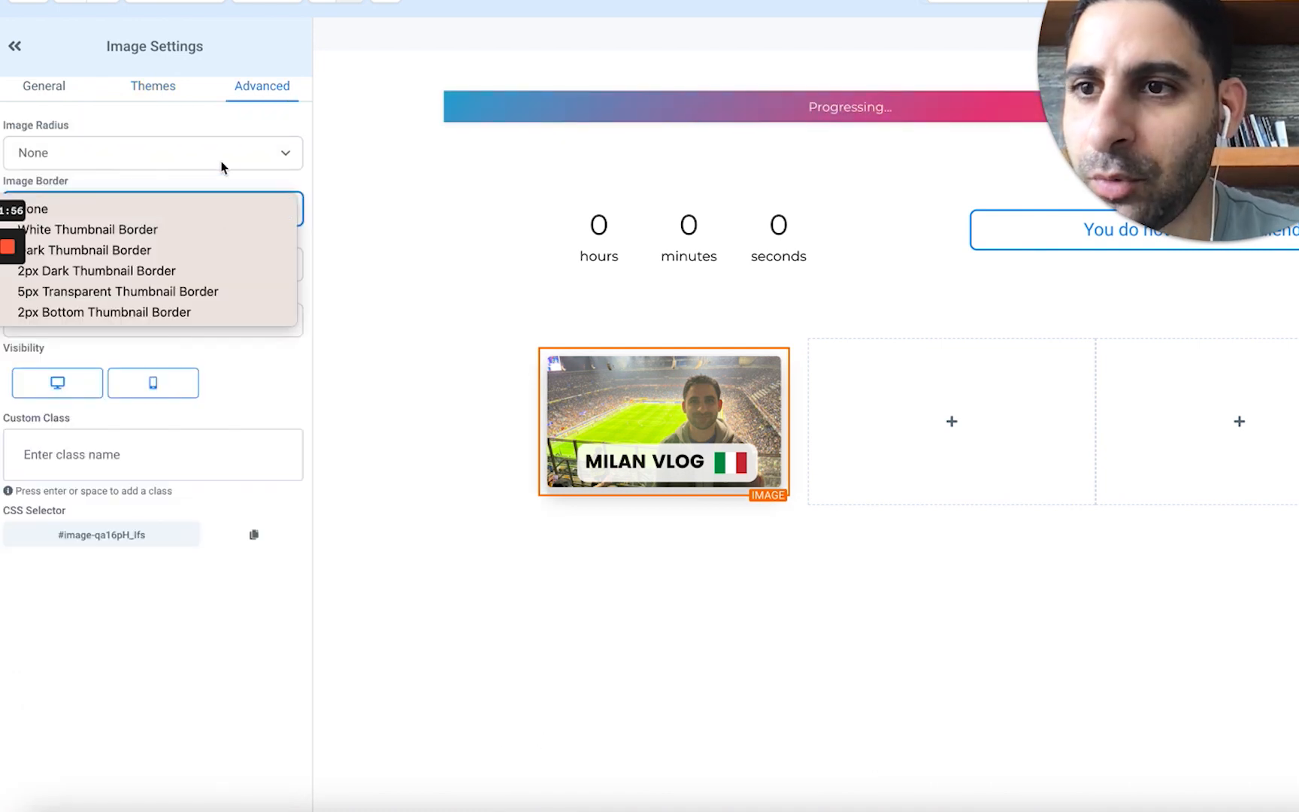
# Try the Circle radius on the image and set its Image Radius to Round Corners.
pyautogui.click(221, 165)
pyautogui.click(221, 161)
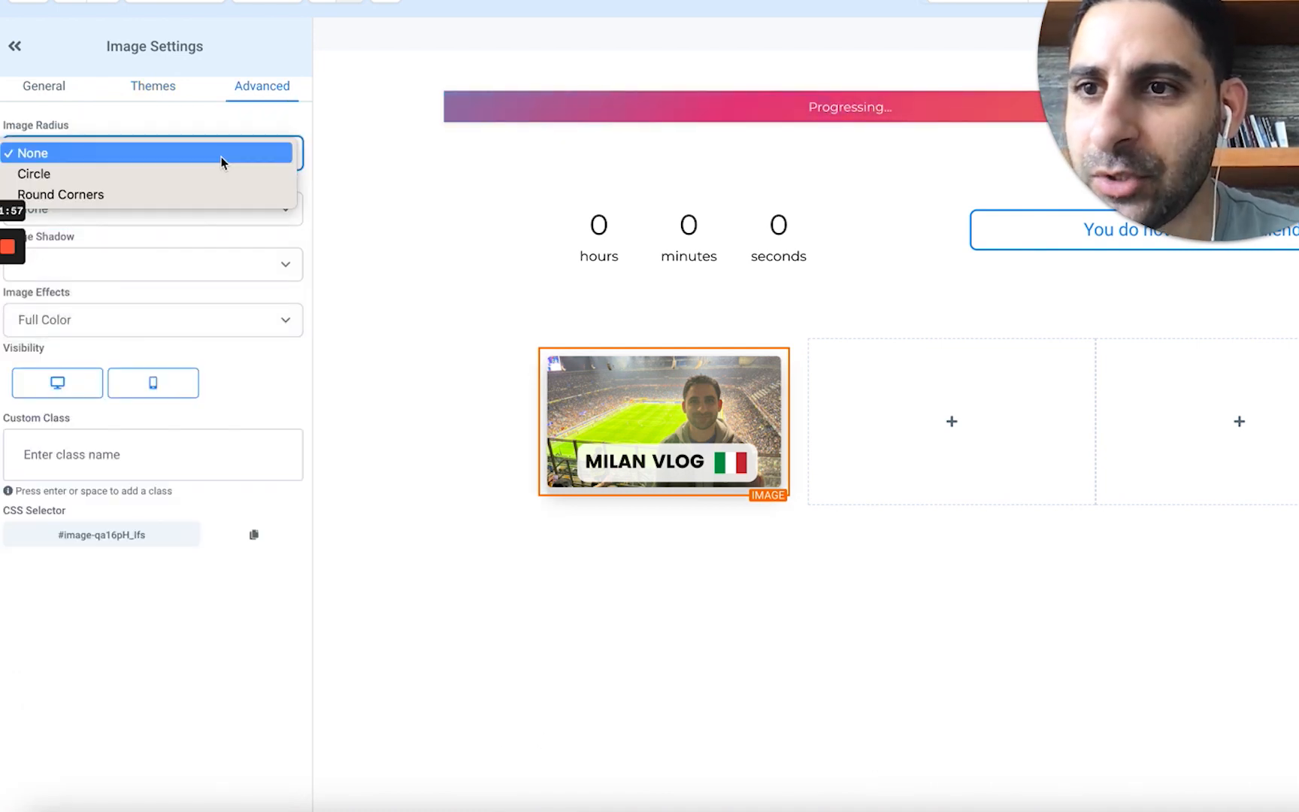
pyautogui.click(218, 174)
pyautogui.click(224, 147)
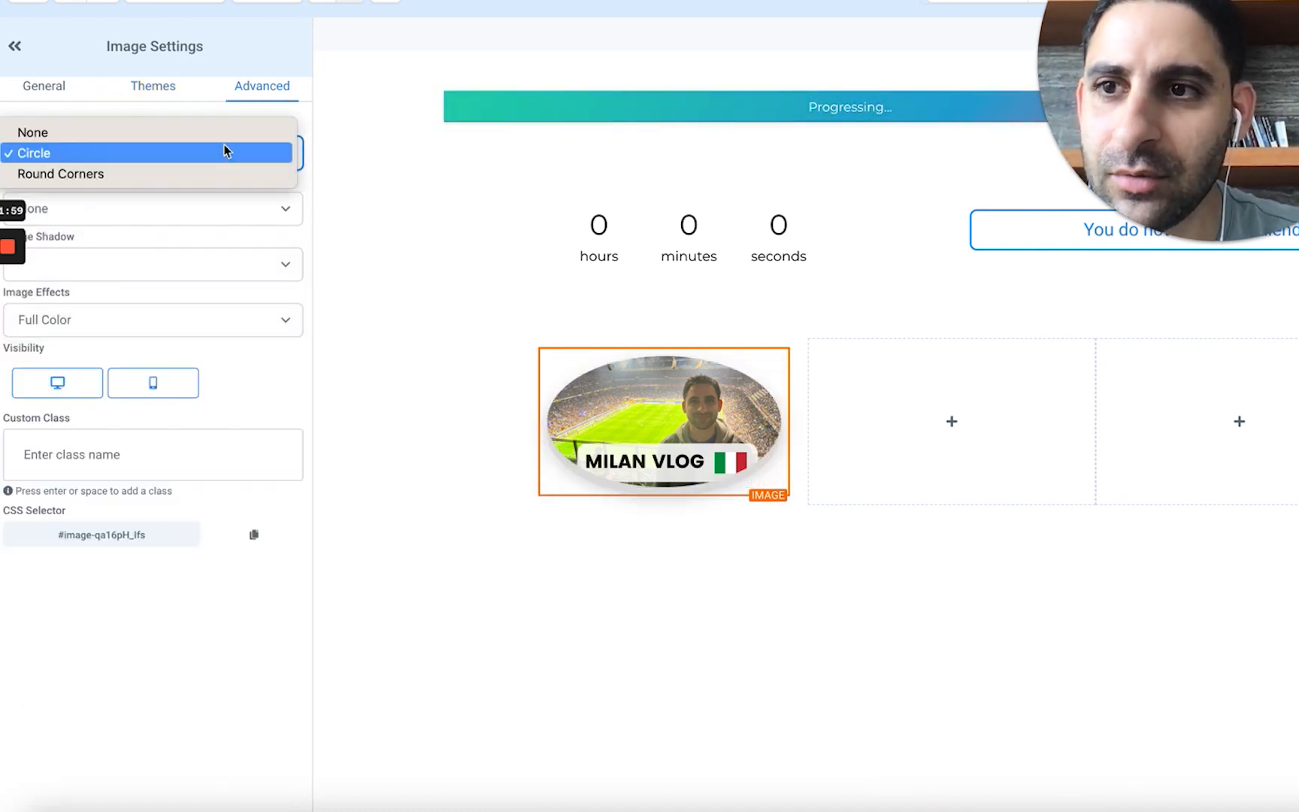
pyautogui.click(219, 169)
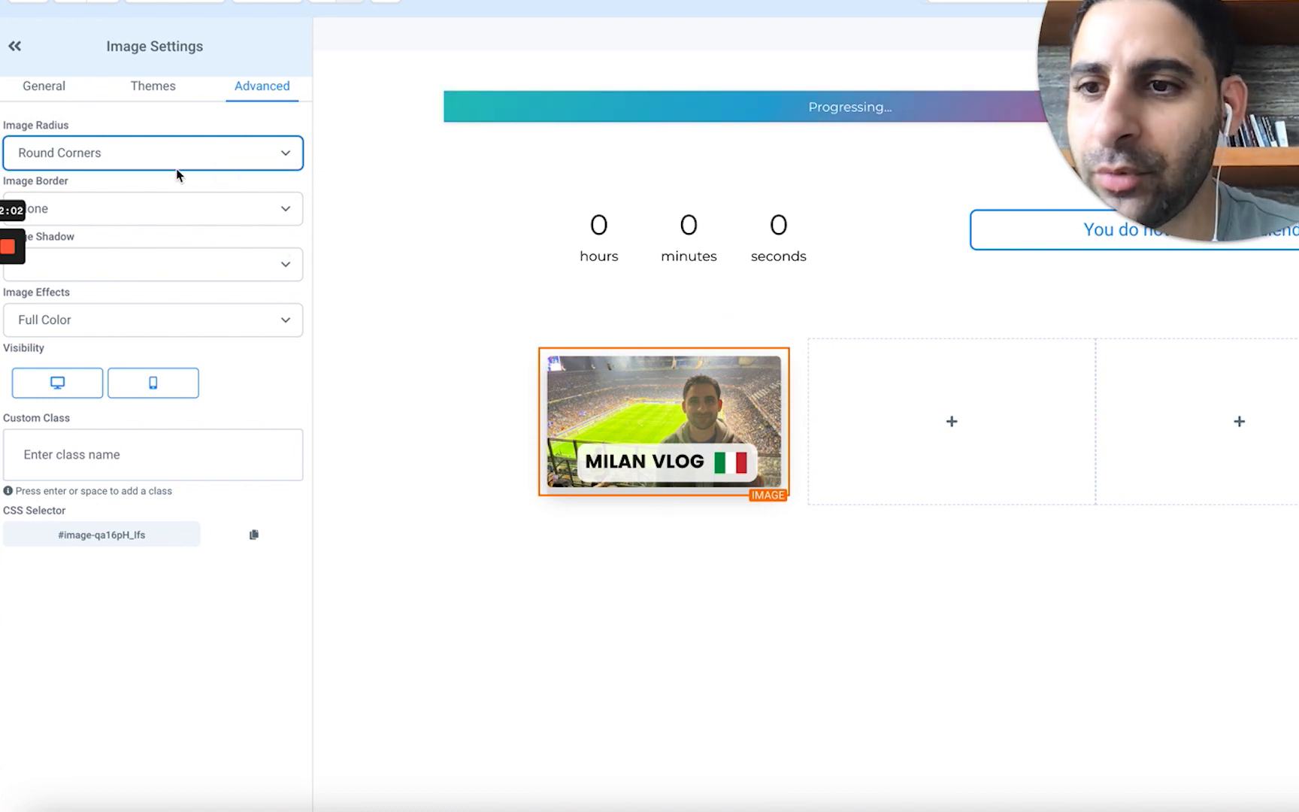
# Try the Black & White effect on the image and restore Full Color.
pyautogui.click(230, 322)
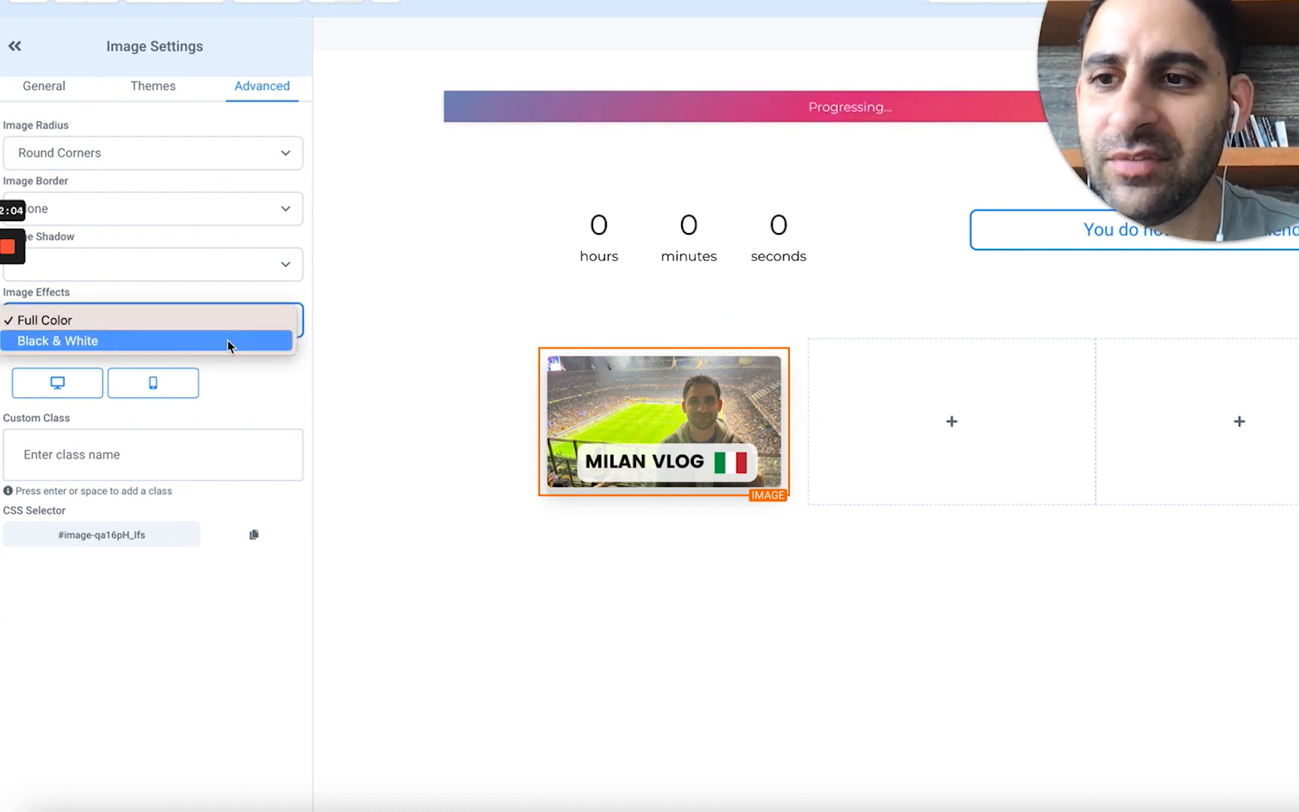
pyautogui.click(227, 340)
pyautogui.click(227, 317)
pyautogui.click(356, 321)
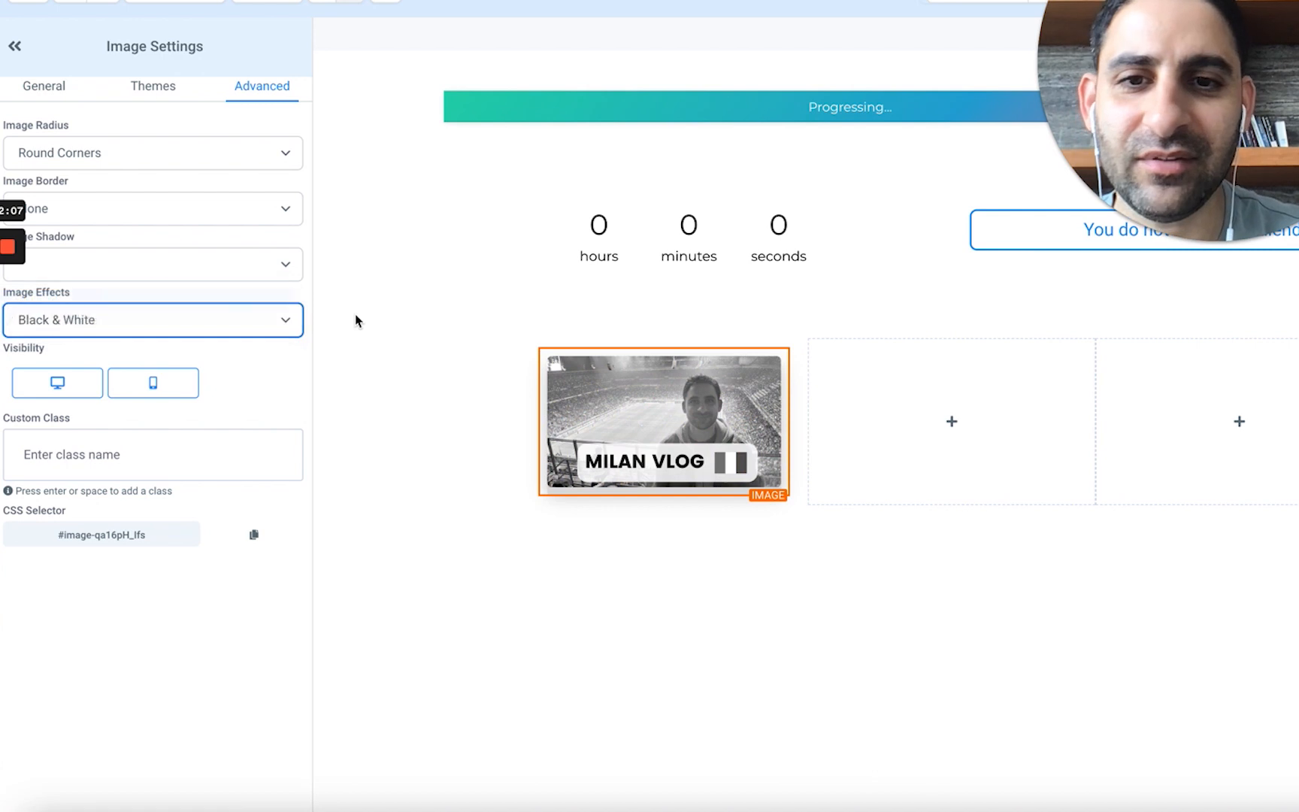
pyautogui.moveTo(1170, 111); pyautogui.dragTo(409, 750)
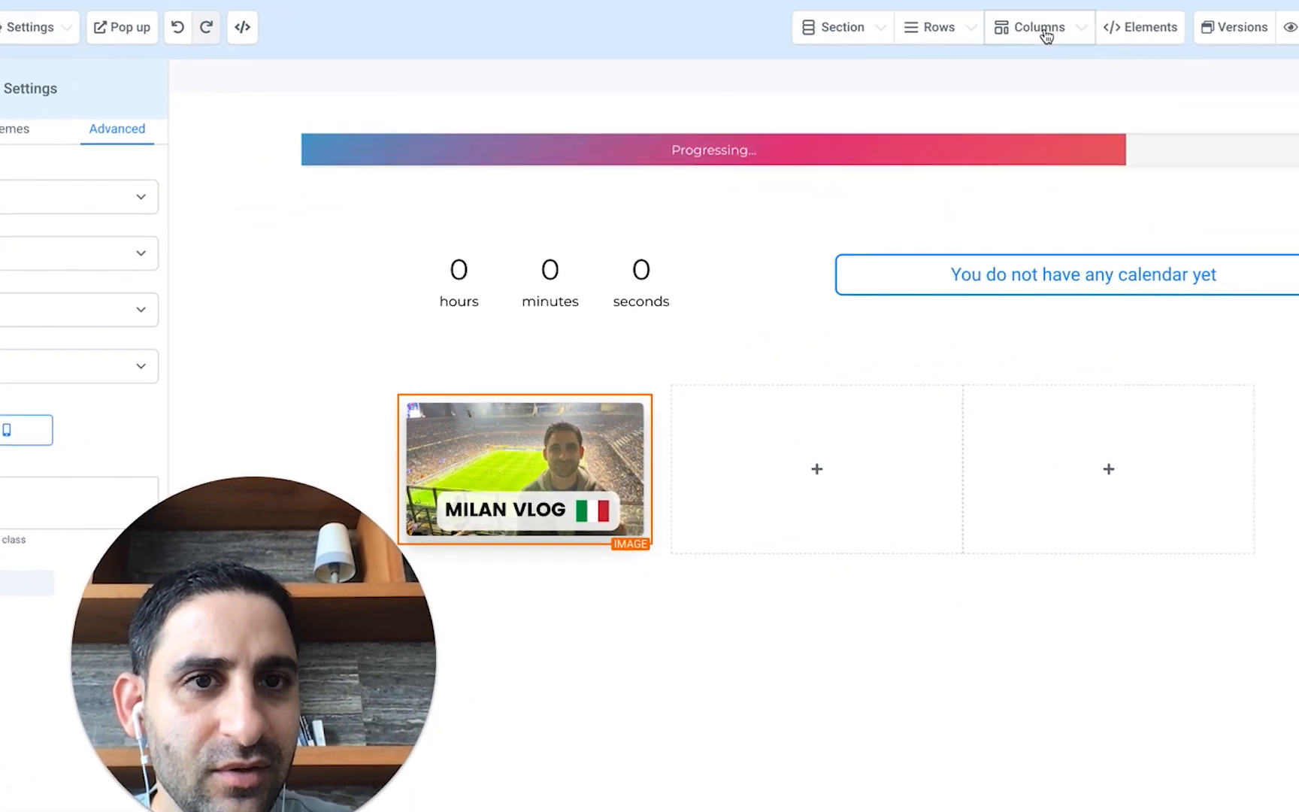
# Review the lists for managing the page's columns and elements.
pyautogui.click(1042, 36)
pyautogui.click(971, 79)
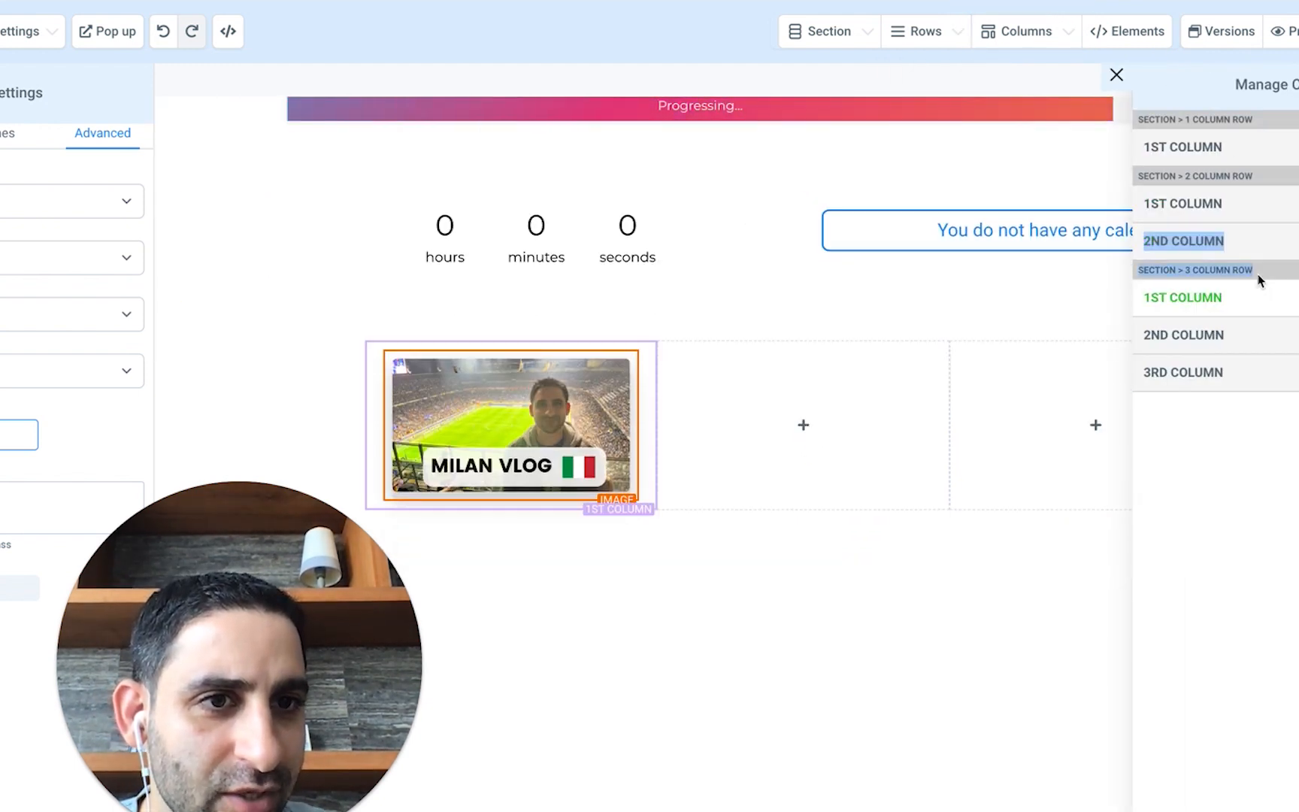
pyautogui.click(1127, 31)
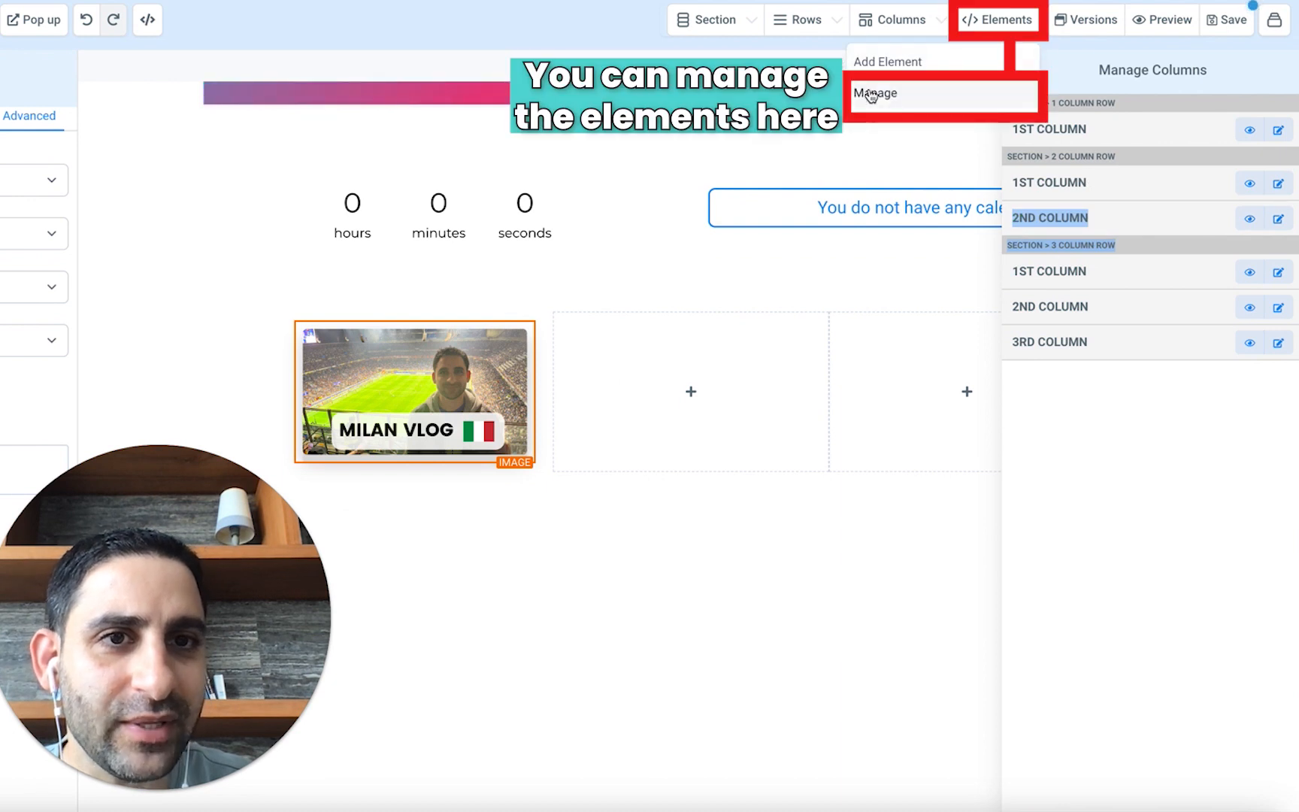
pyautogui.click(870, 94)
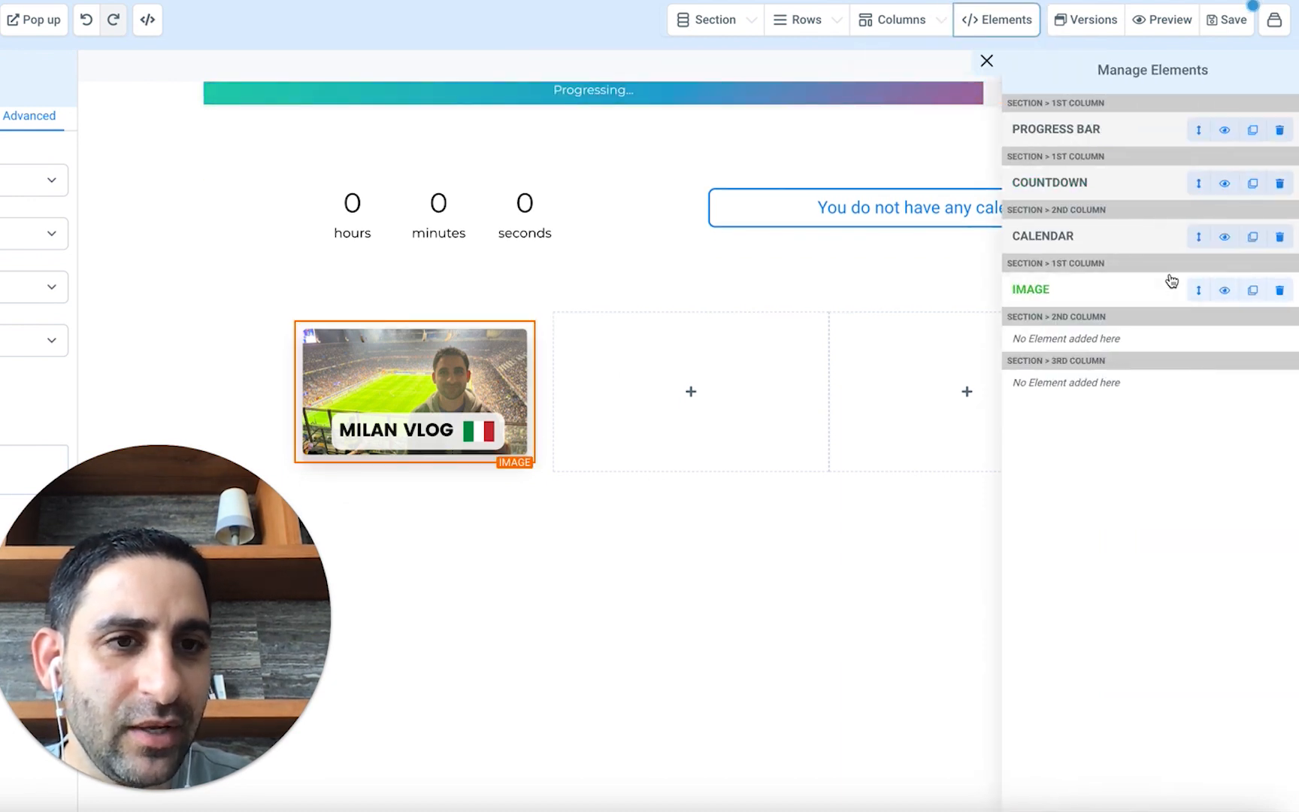
# Open the list for managing sections and try reordering the page's third section.
pyautogui.click(754, 21)
pyautogui.click(609, 95)
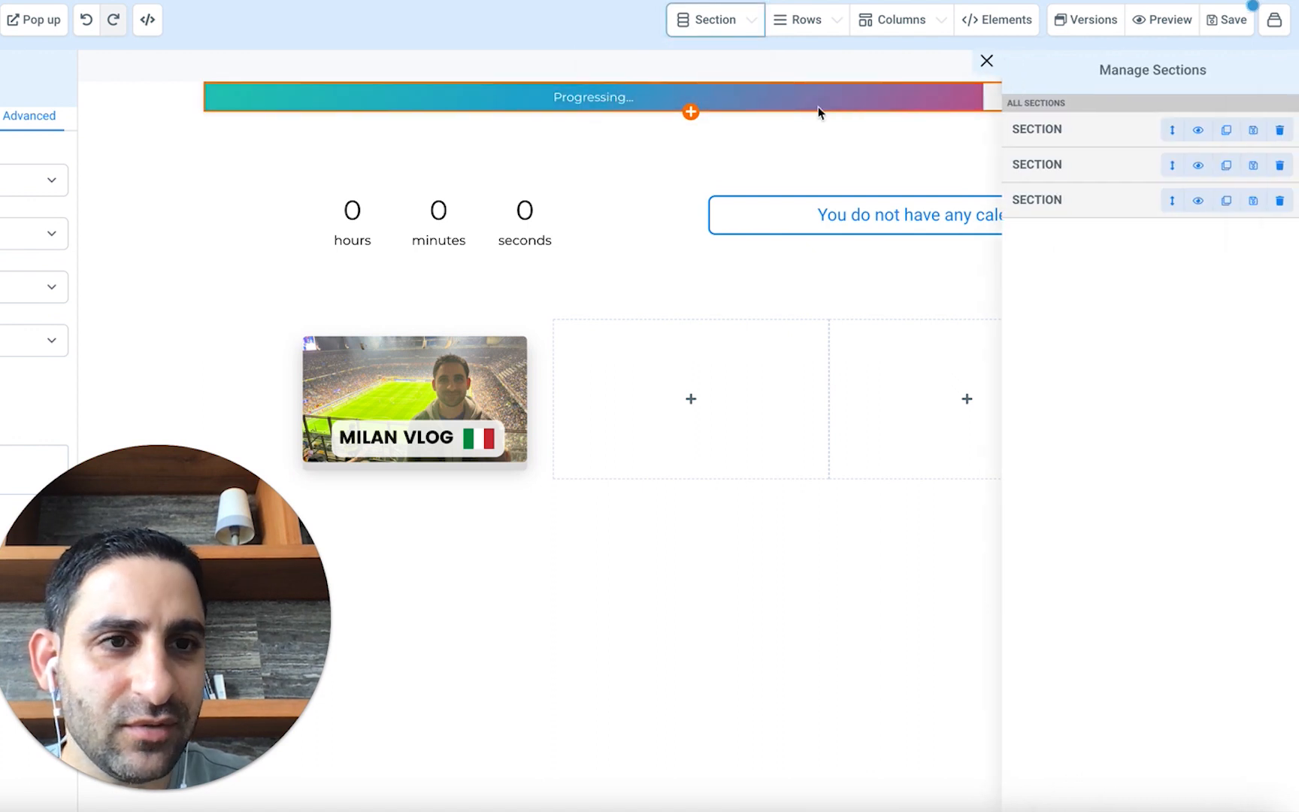
pyautogui.moveTo(1061, 200); pyautogui.dragTo(1064, 130)
pyautogui.moveTo(1171, 201); pyautogui.dragTo(1177, 230)
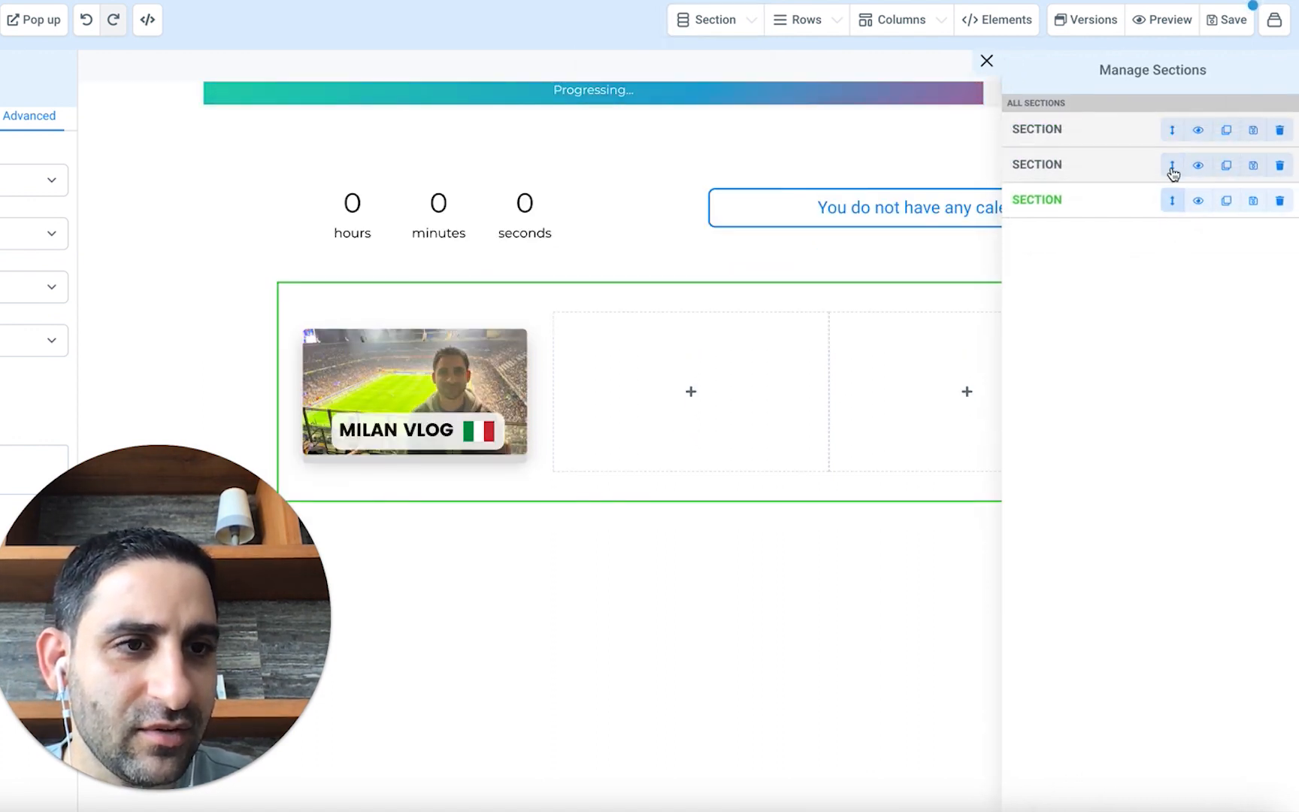
# Add a full-width section to the page.
pyautogui.moveTo(750, 23)
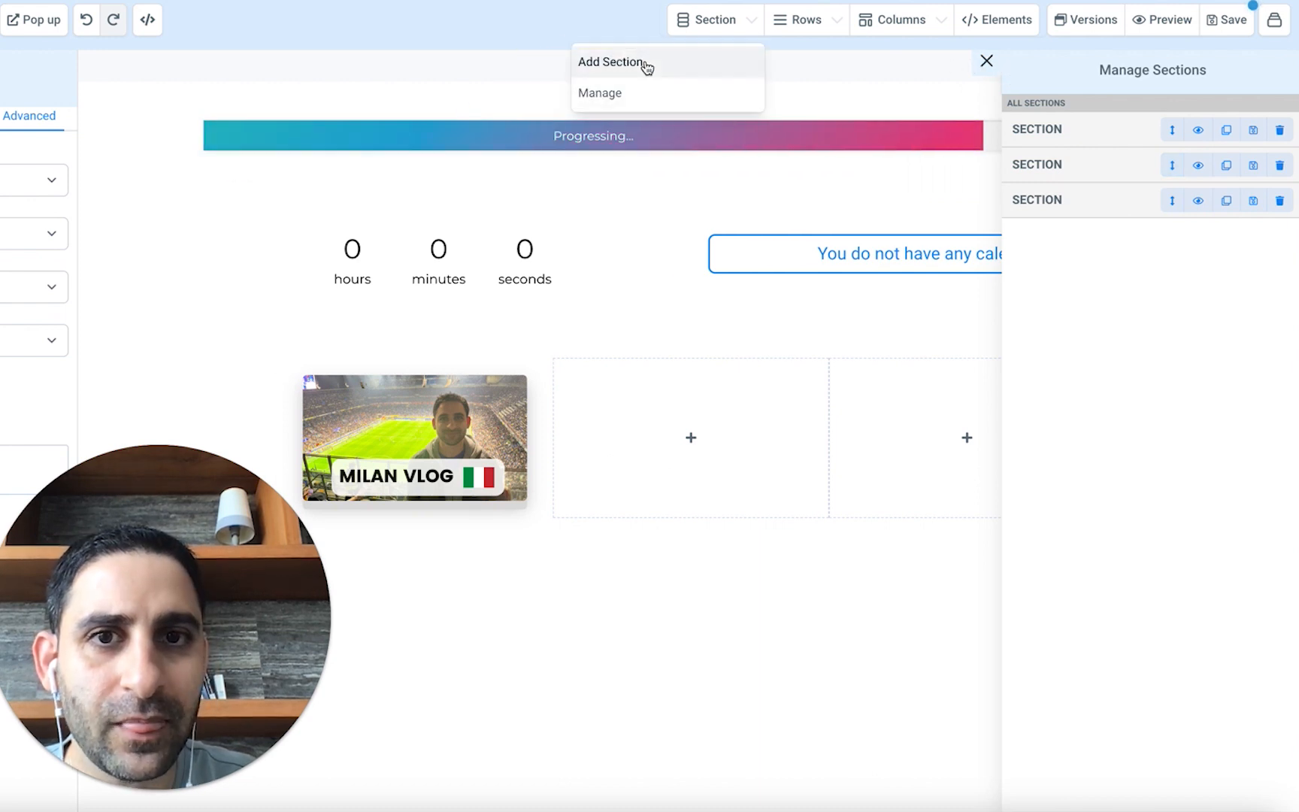
pyautogui.click(646, 63)
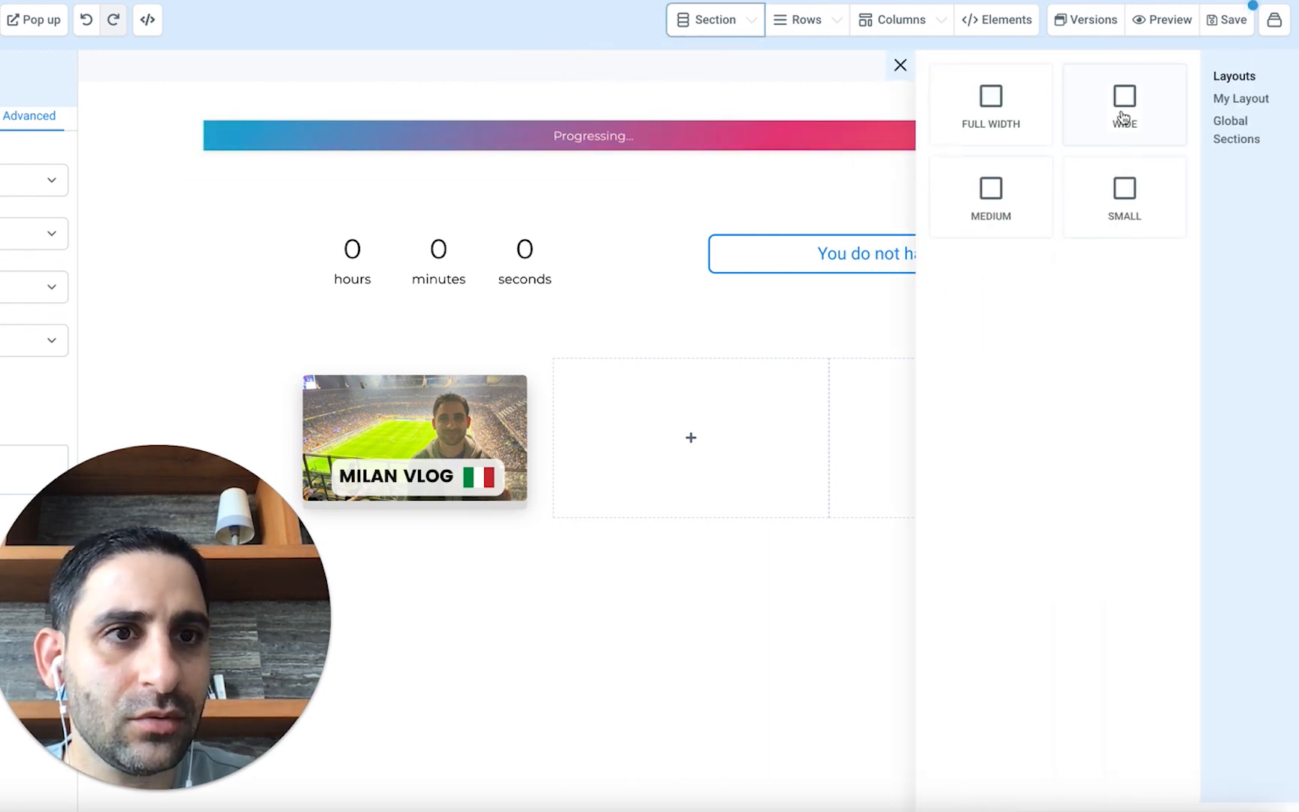
pyautogui.click(1011, 114)
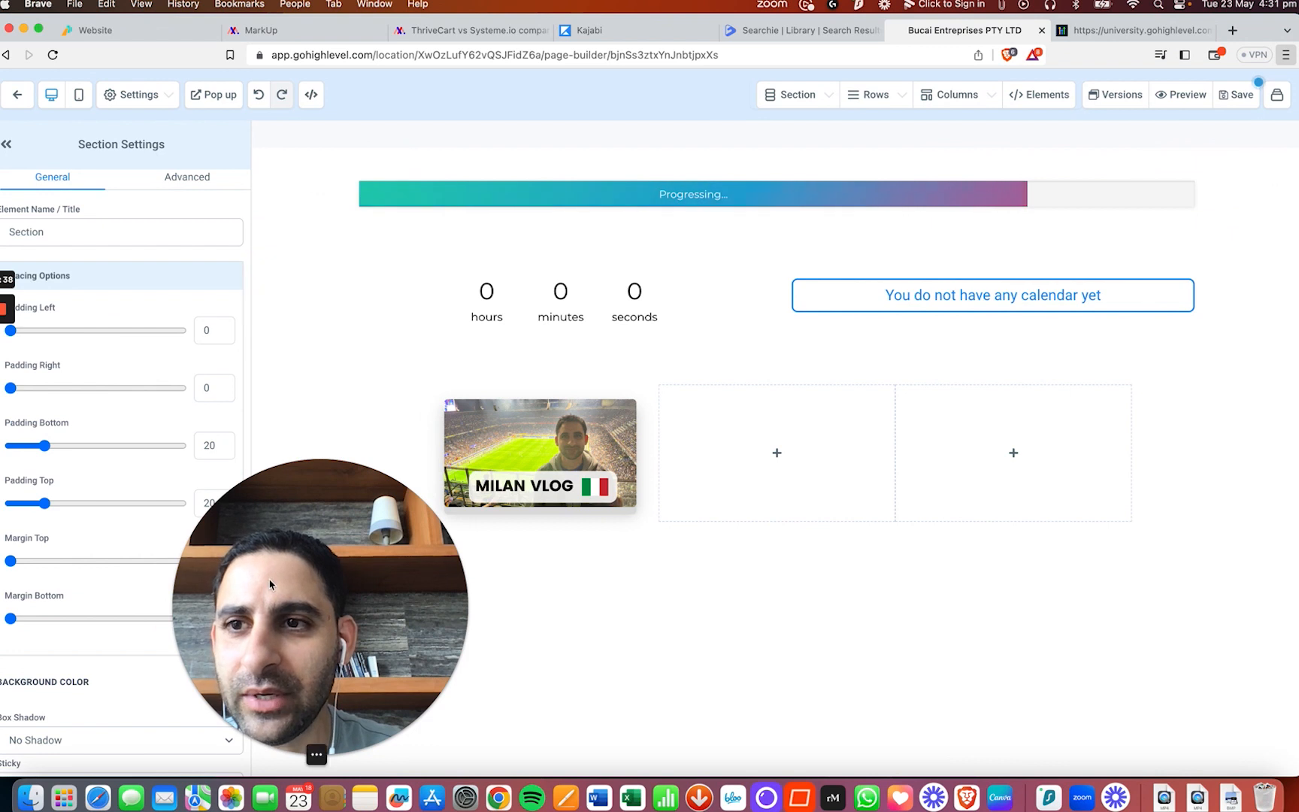
# Open the page's pop-up for editing.
pyautogui.click(213, 94)
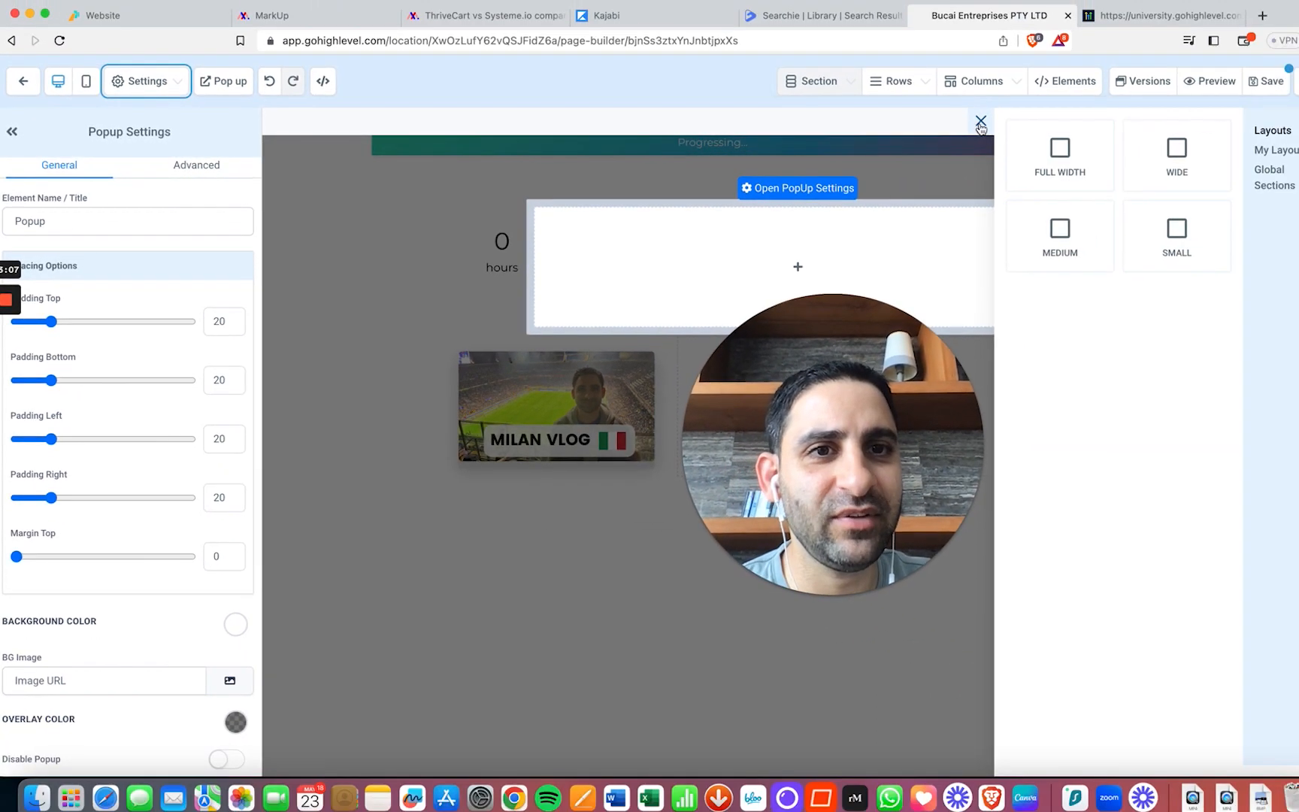
# Switch the page builder to the funnel's Home page and select one of its sections.
pyautogui.click(1296, 80)
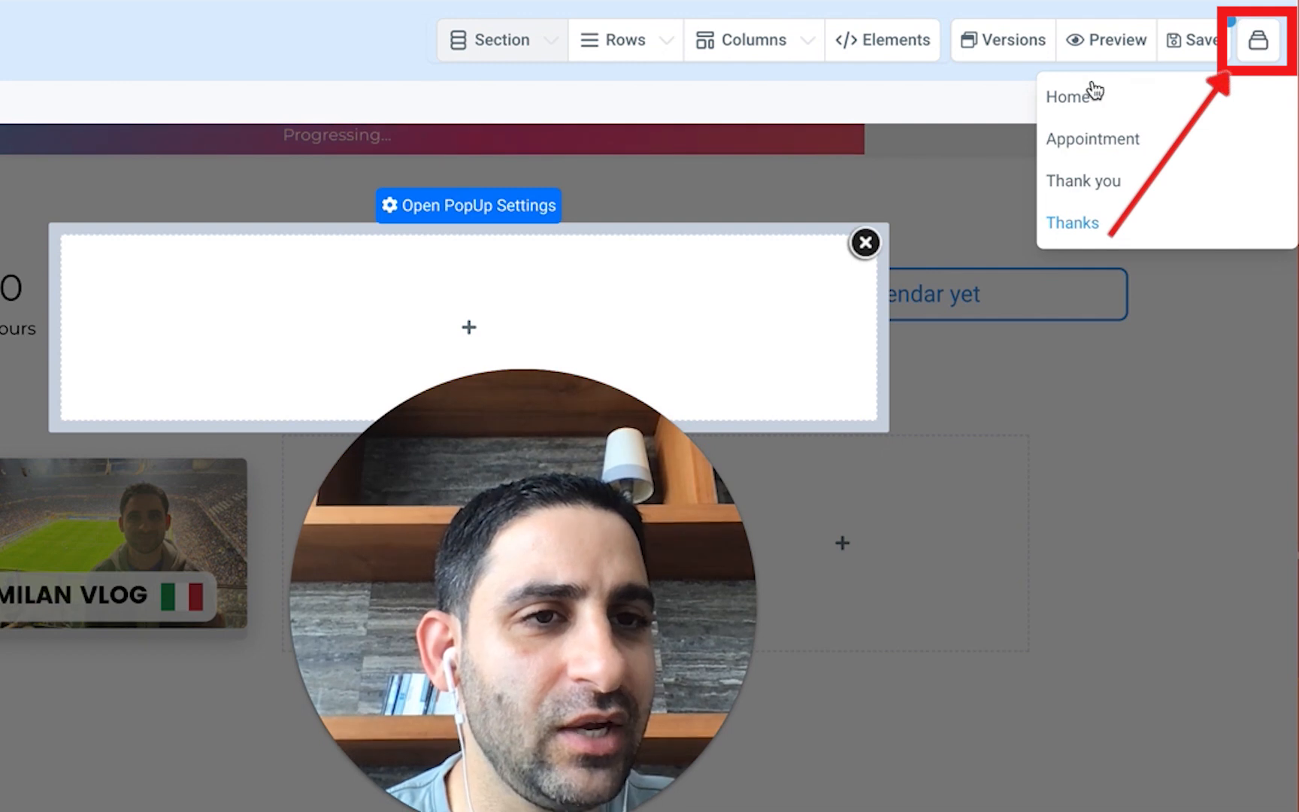
pyautogui.click(1075, 110)
pyautogui.click(411, 354)
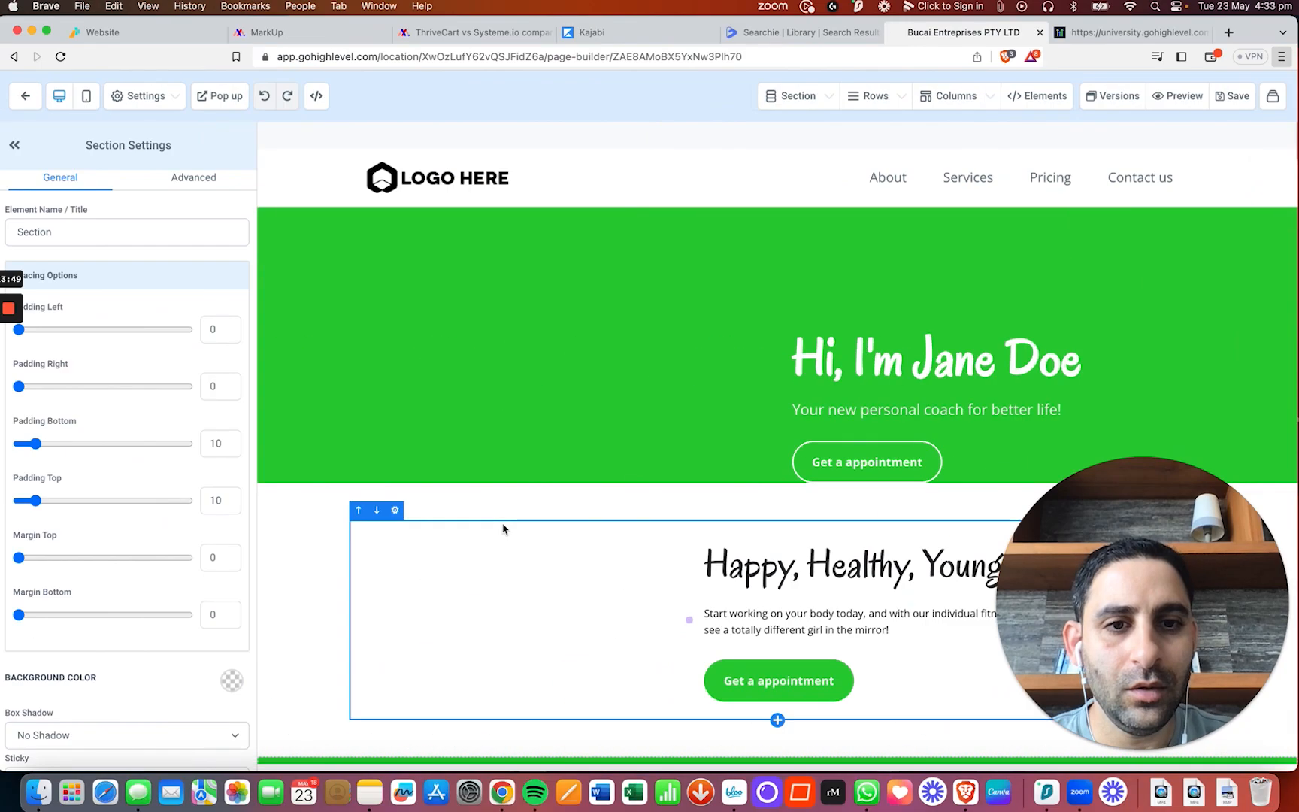
# Open the settings of the Nutrition Strategies column under "Why people need a Health Coach".
pyautogui.scroll(-5, 504, 526)
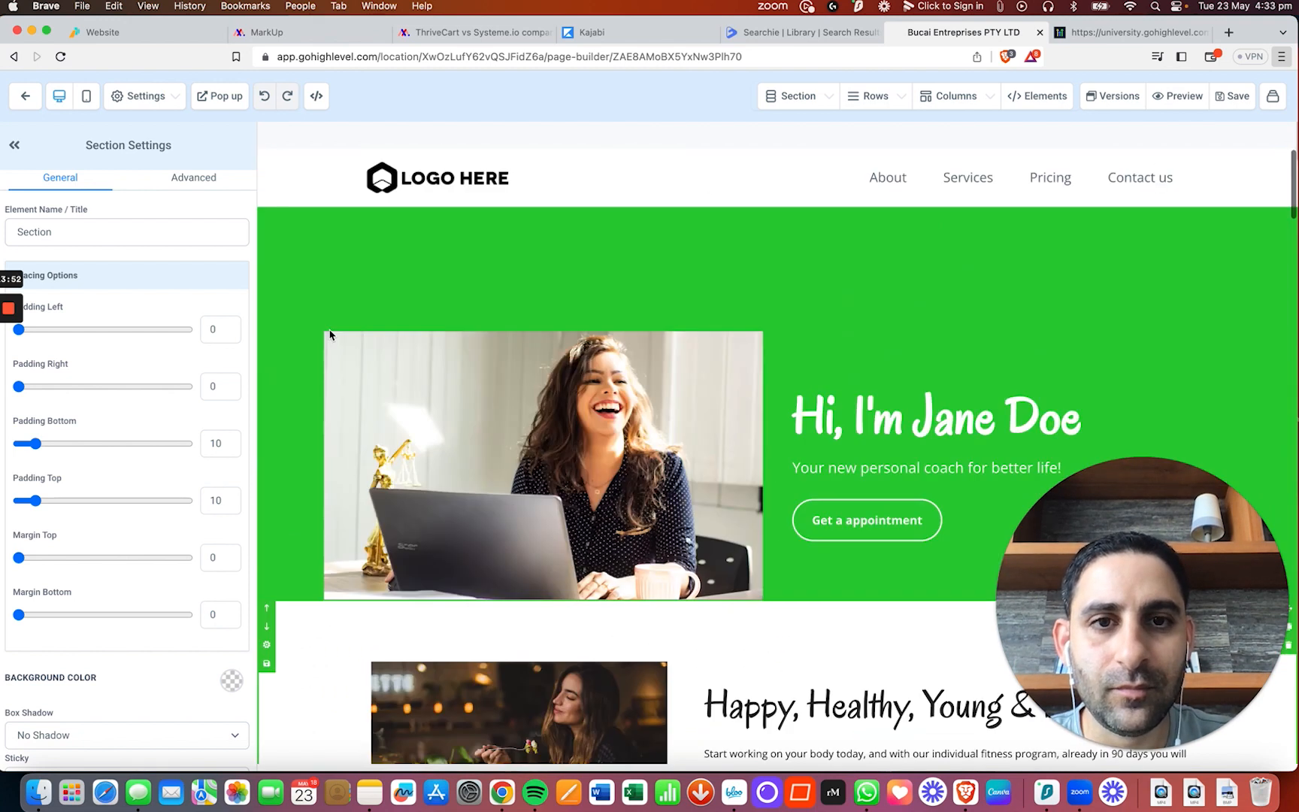
pyautogui.scroll(-8, 329, 336)
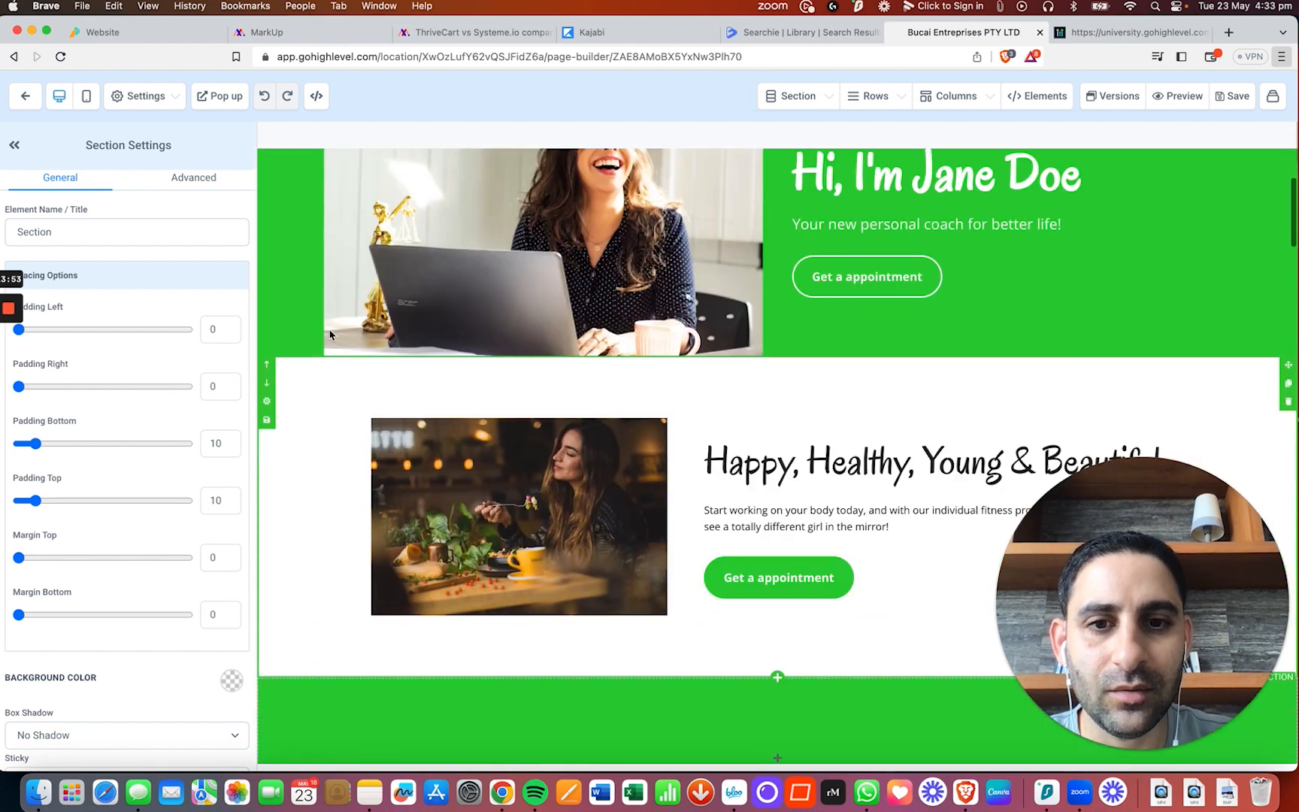
pyautogui.scroll(-5, 330, 335)
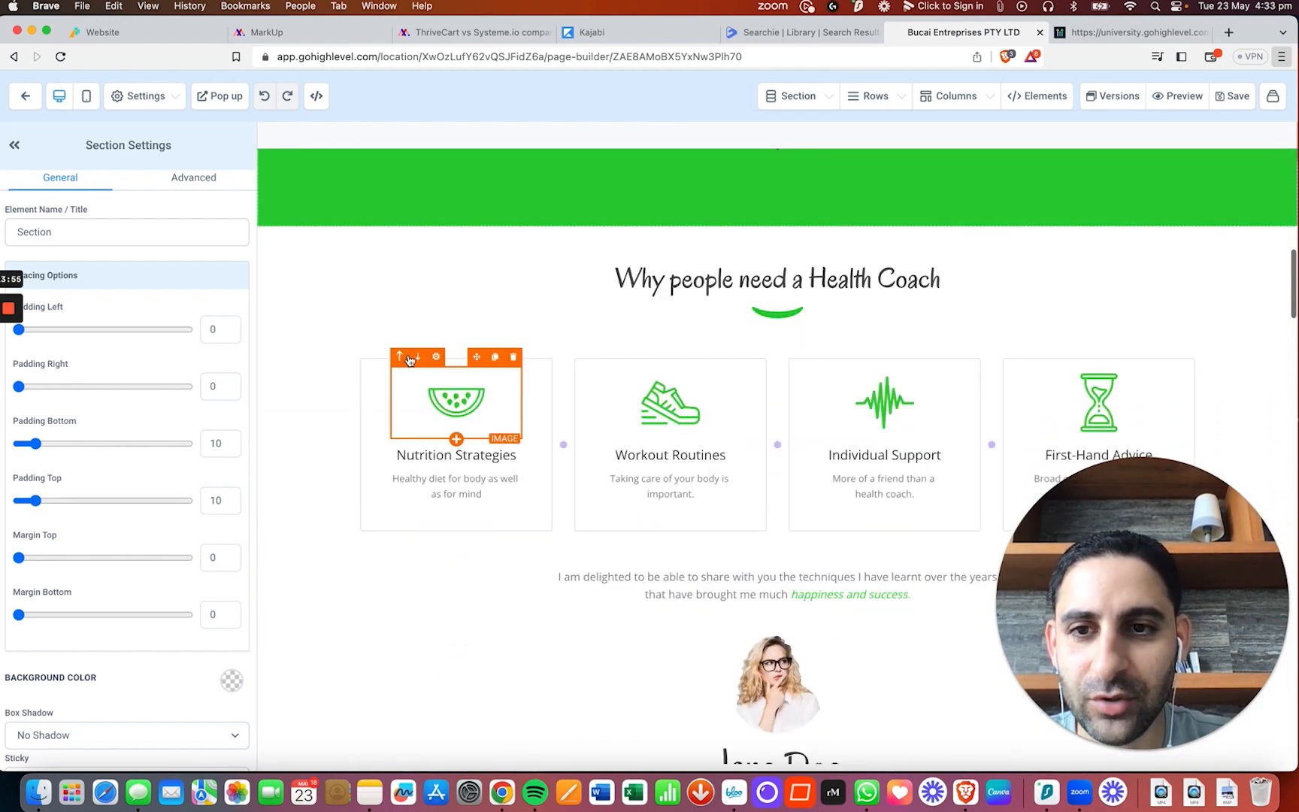
pyautogui.click(355, 368)
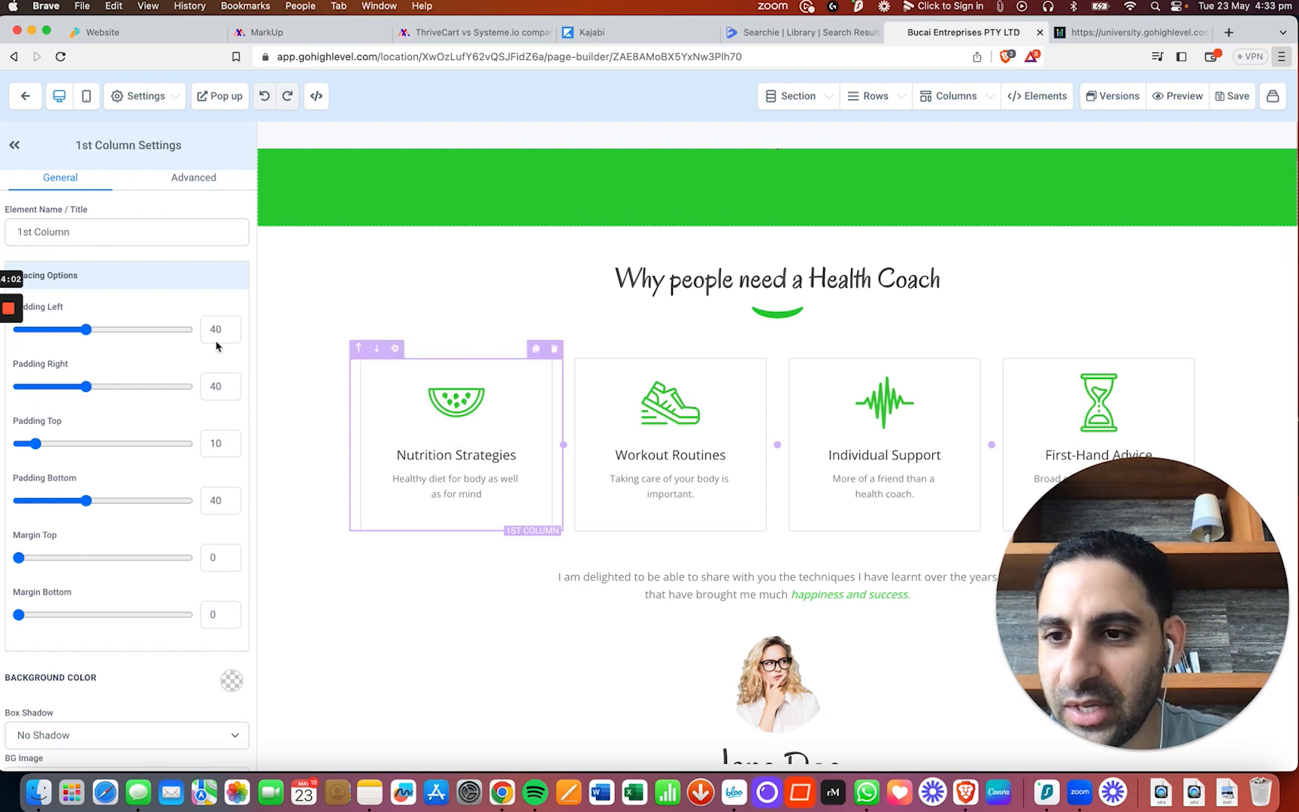
# Open the "Diet Recommendations" headline in the Standard pricing card for text editing.
pyautogui.scroll(-15, 492, 333)
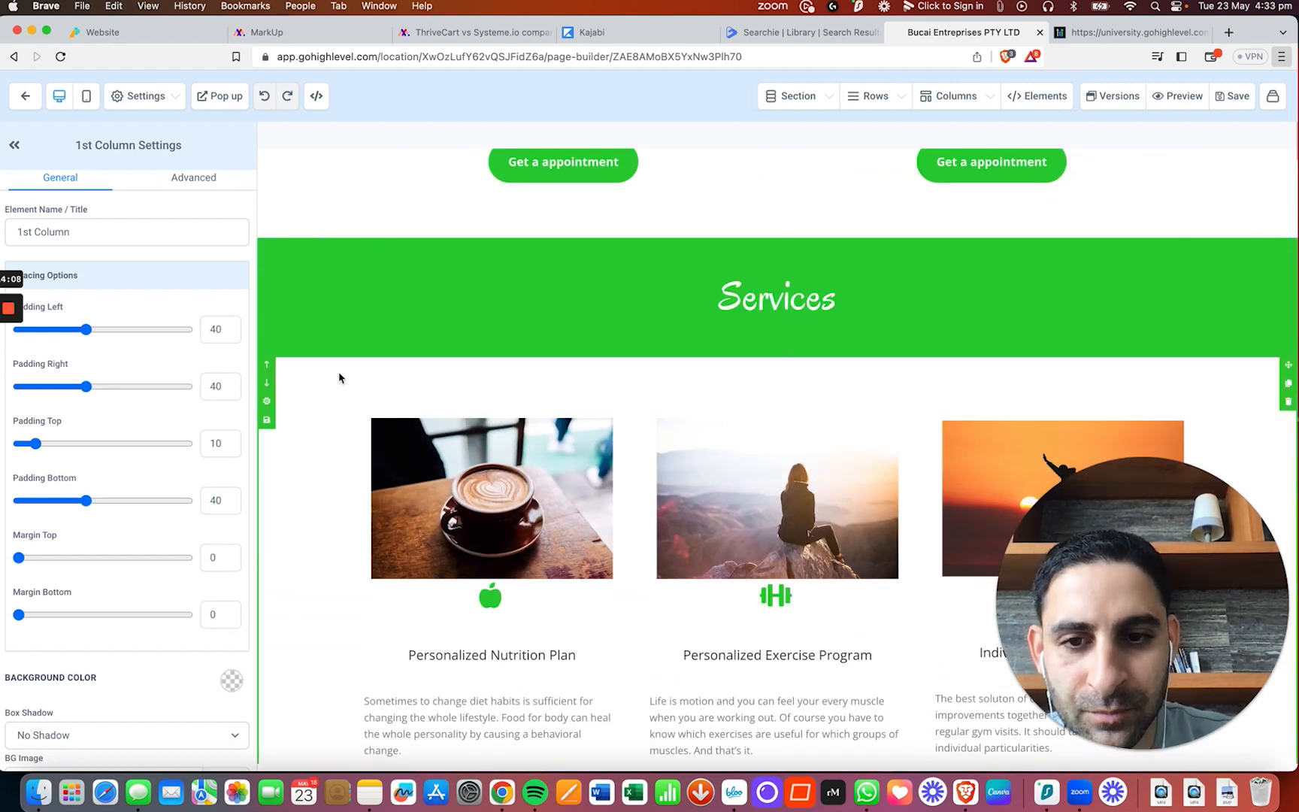
pyautogui.scroll(-12, 339, 378)
pyautogui.click(455, 485)
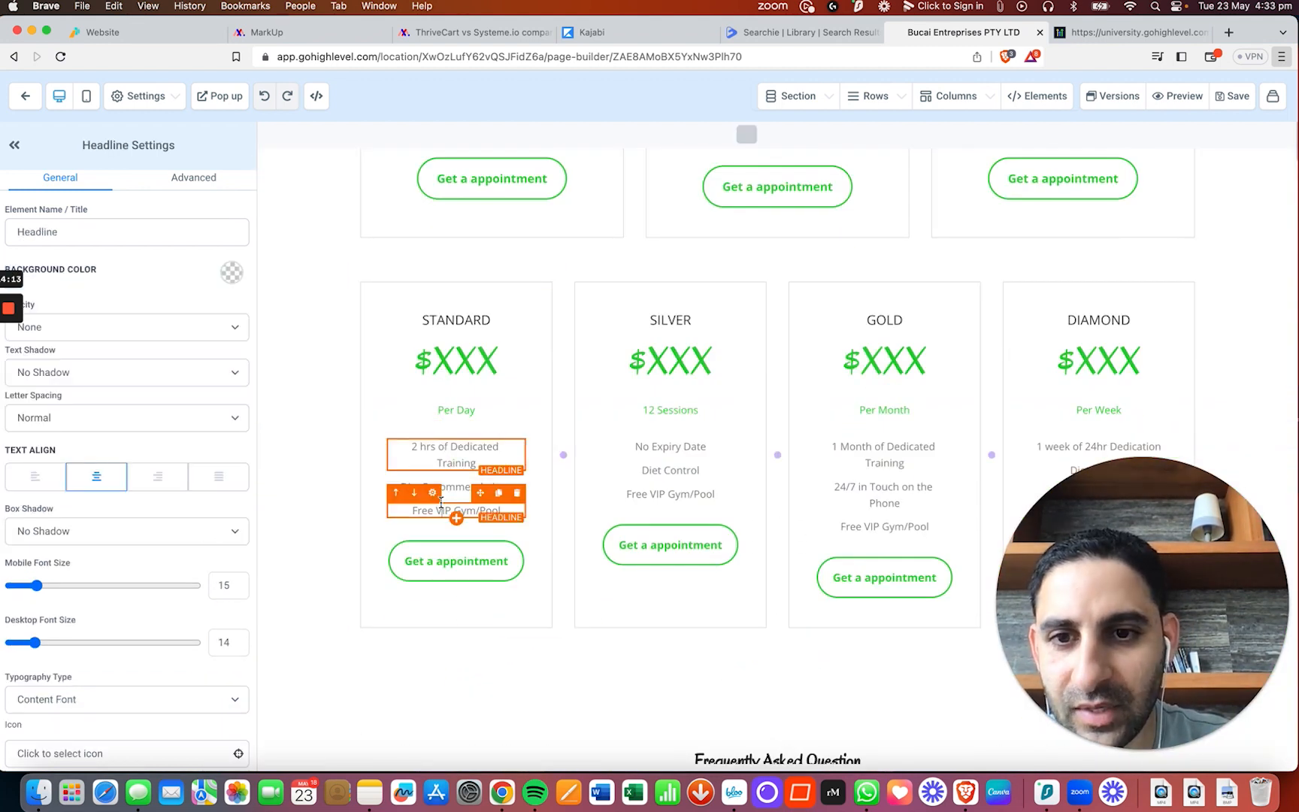
pyautogui.click(455, 486)
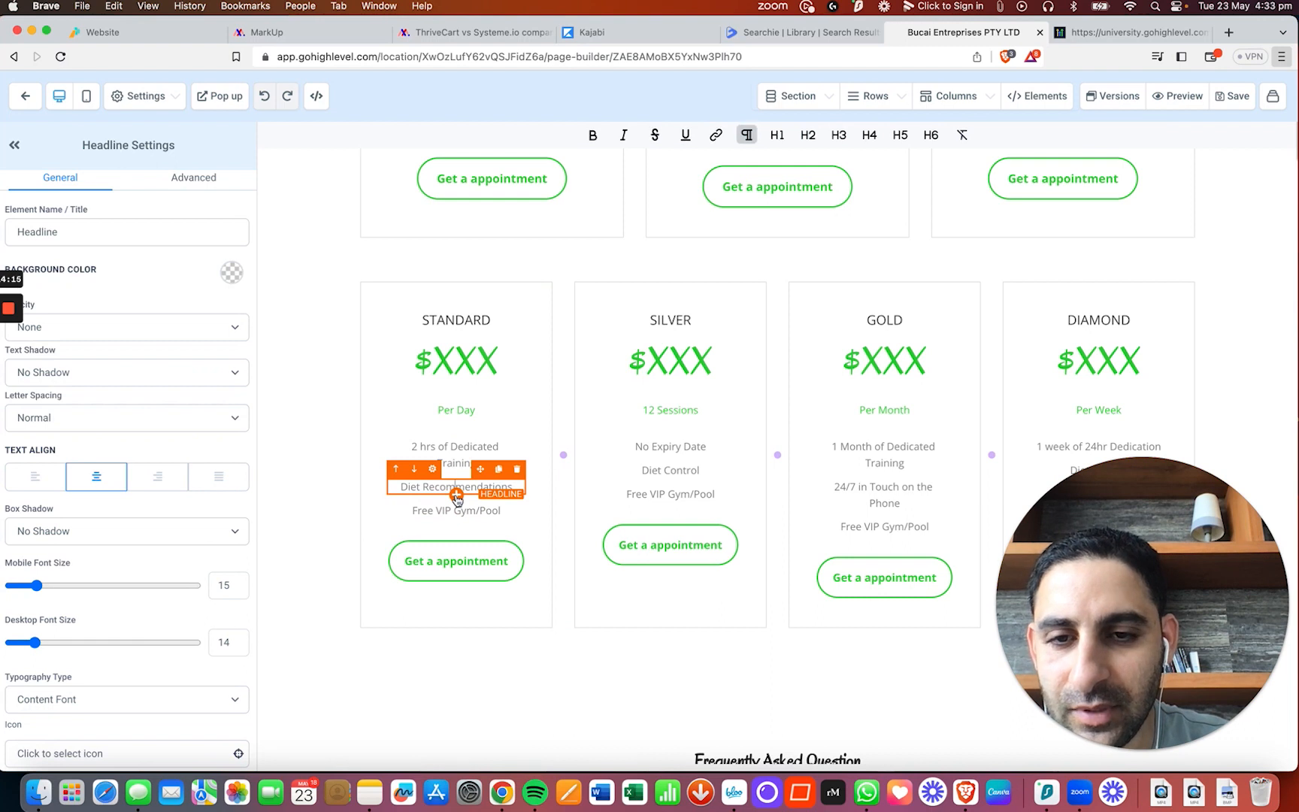
# Open the settings of the Frequently Asked Question element, try the Simple FAQ type and restore Separated.
pyautogui.scroll(-10, 457, 498)
pyautogui.scroll(4, 537, 462)
pyautogui.click(525, 274)
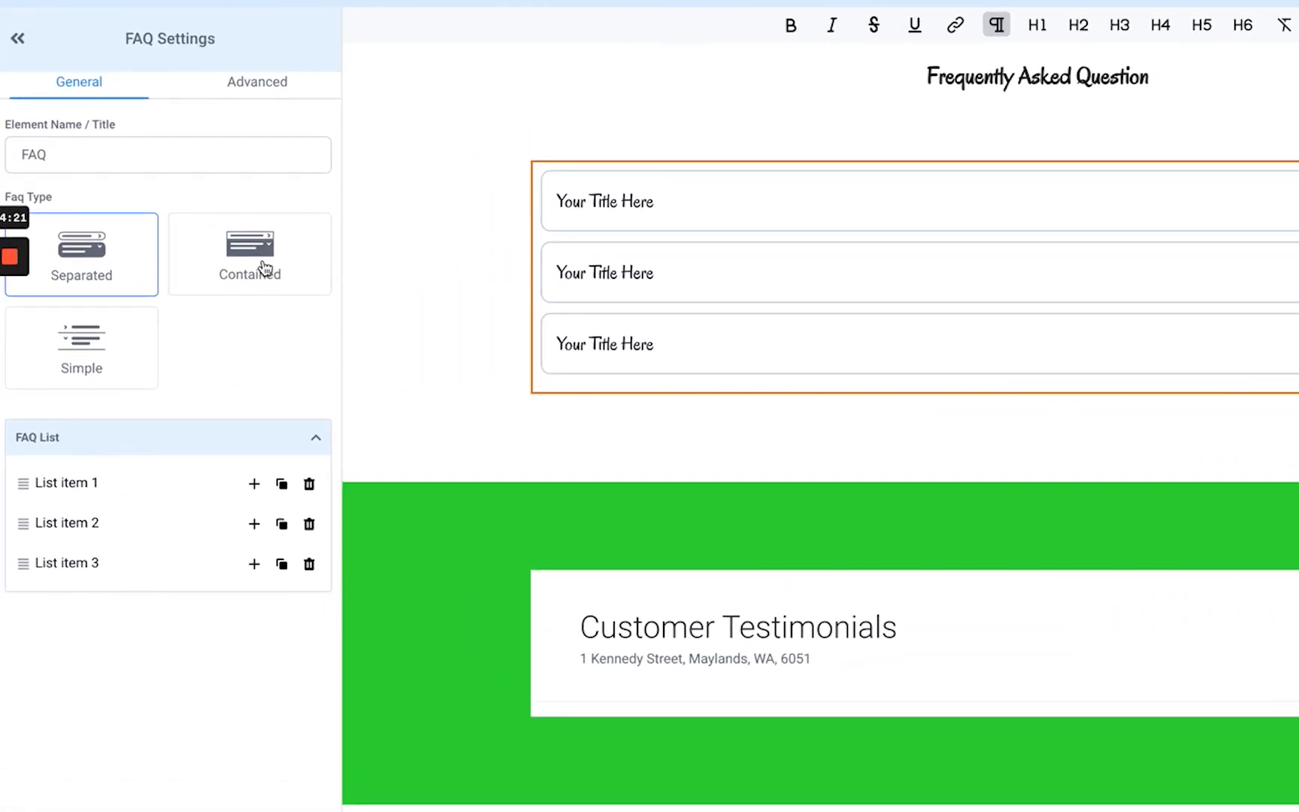
pyautogui.click(108, 372)
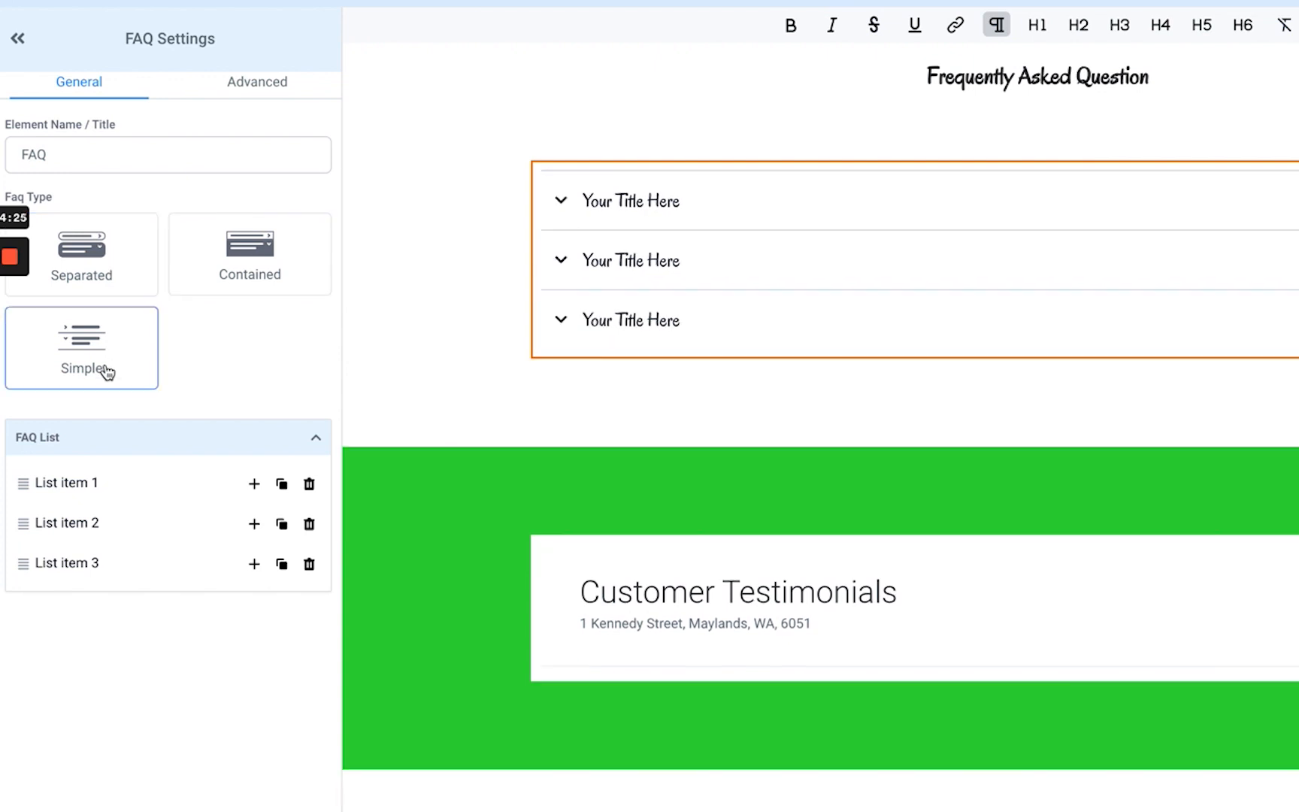
pyautogui.click(120, 263)
# Add three more items to the FAQ list.
pyautogui.click(254, 563)
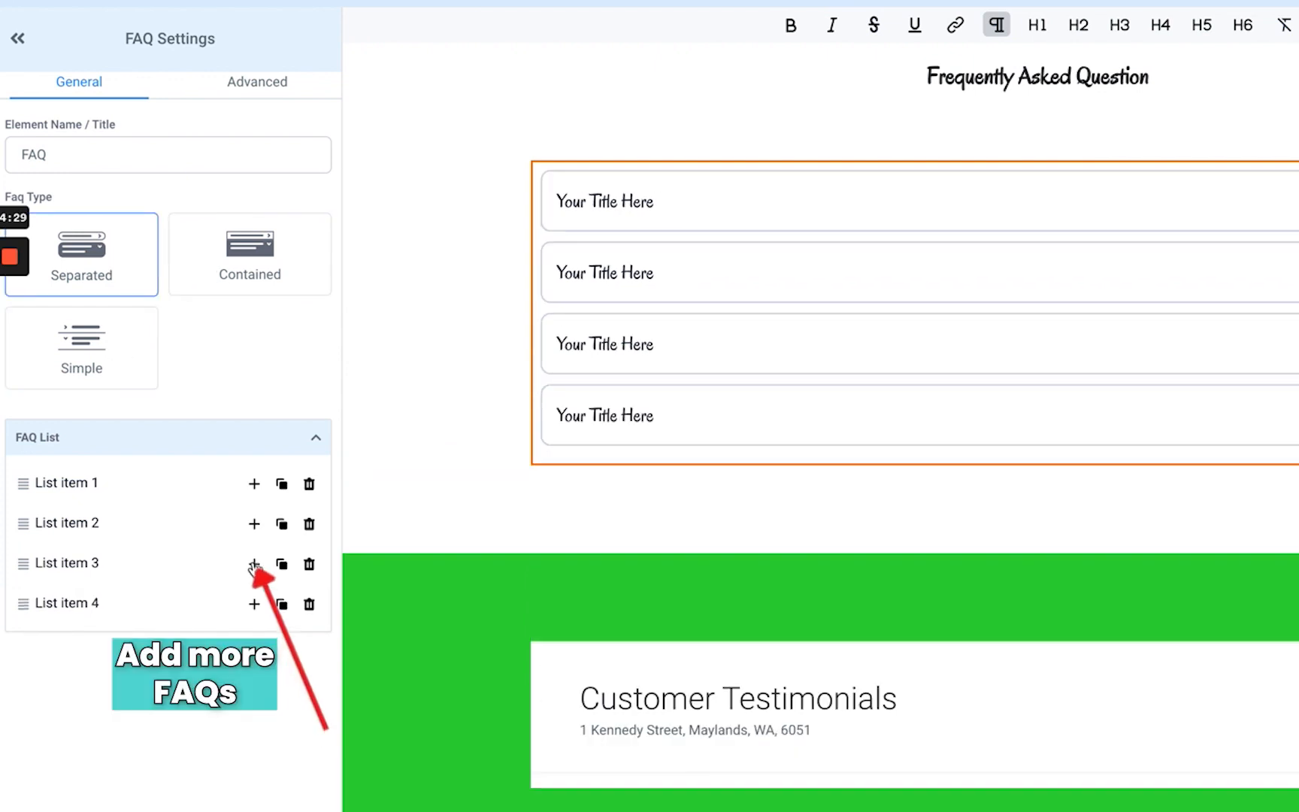
pyautogui.click(255, 604)
pyautogui.click(255, 644)
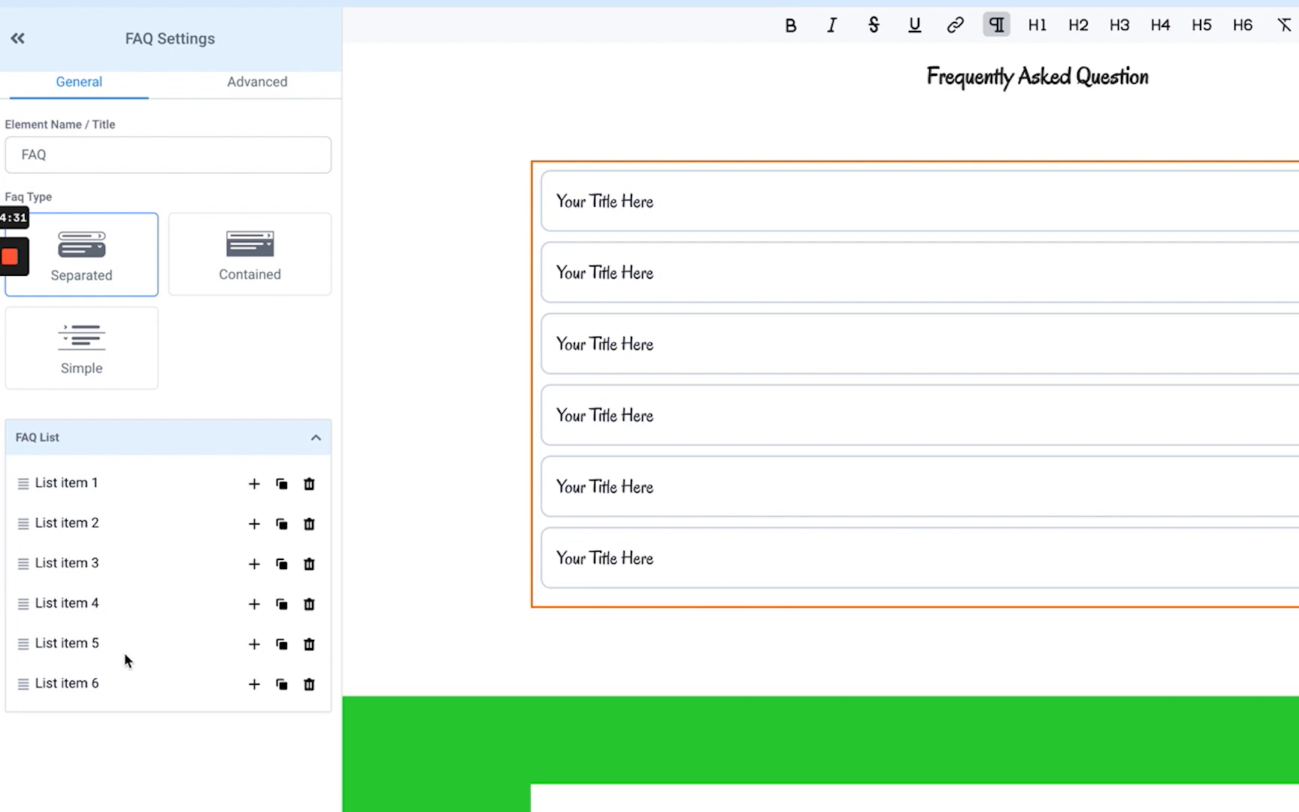
# Turn off the image shown in the FAQ's list item 5.
pyautogui.click(92, 651)
pyautogui.scroll(-2, 221, 735)
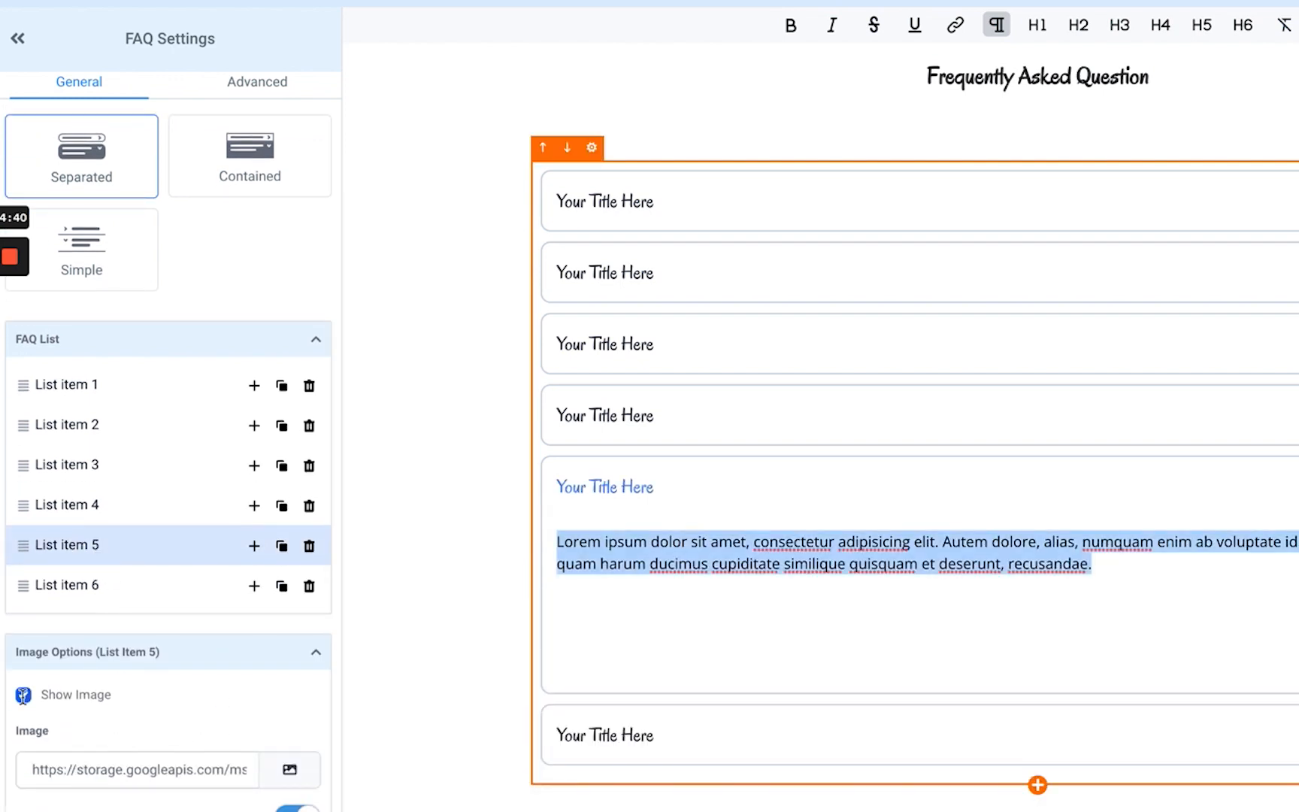
pyautogui.click(24, 696)
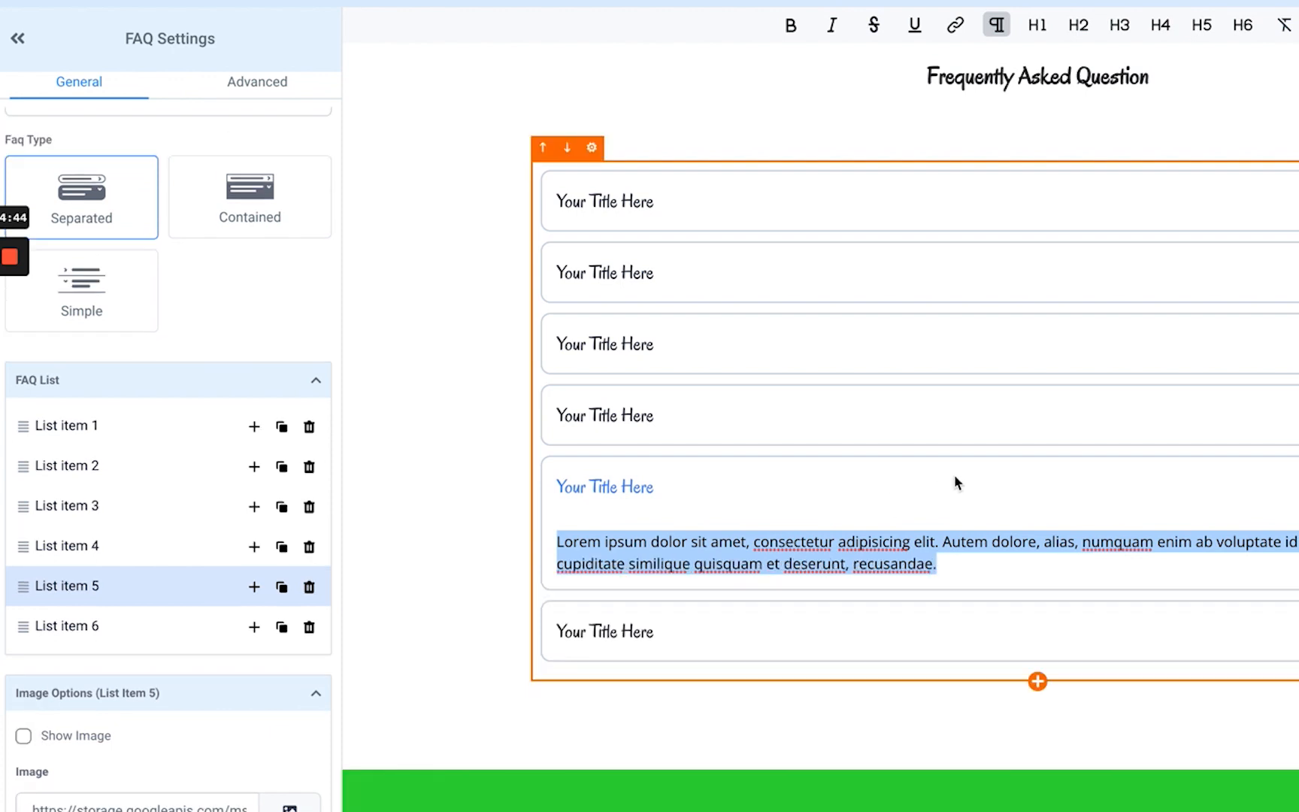
# Save the Home page, dismiss its SEO settings and leave the page builder.
pyautogui.moveTo(1106, 213); pyautogui.dragTo(1005, 571)
pyautogui.scroll(2, 1254, 336)
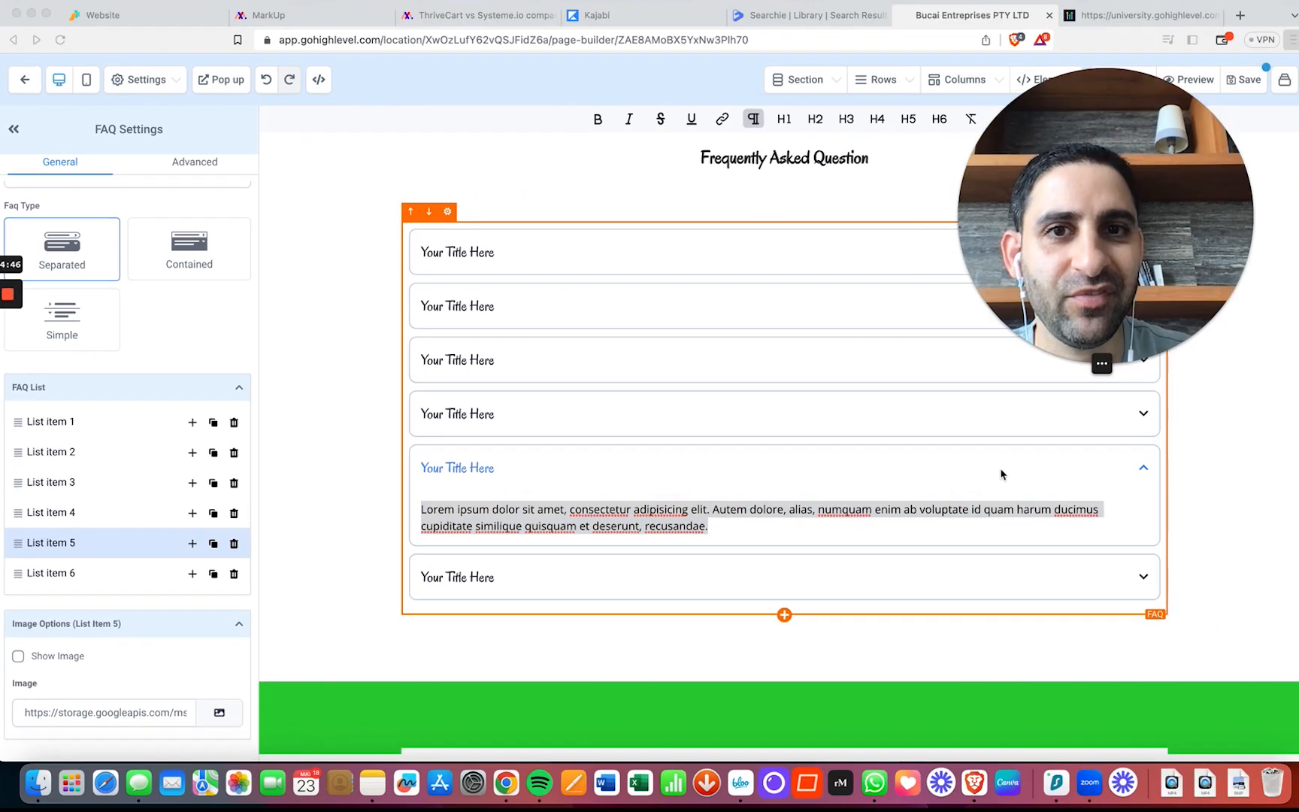
pyautogui.scroll(15, 1253, 336)
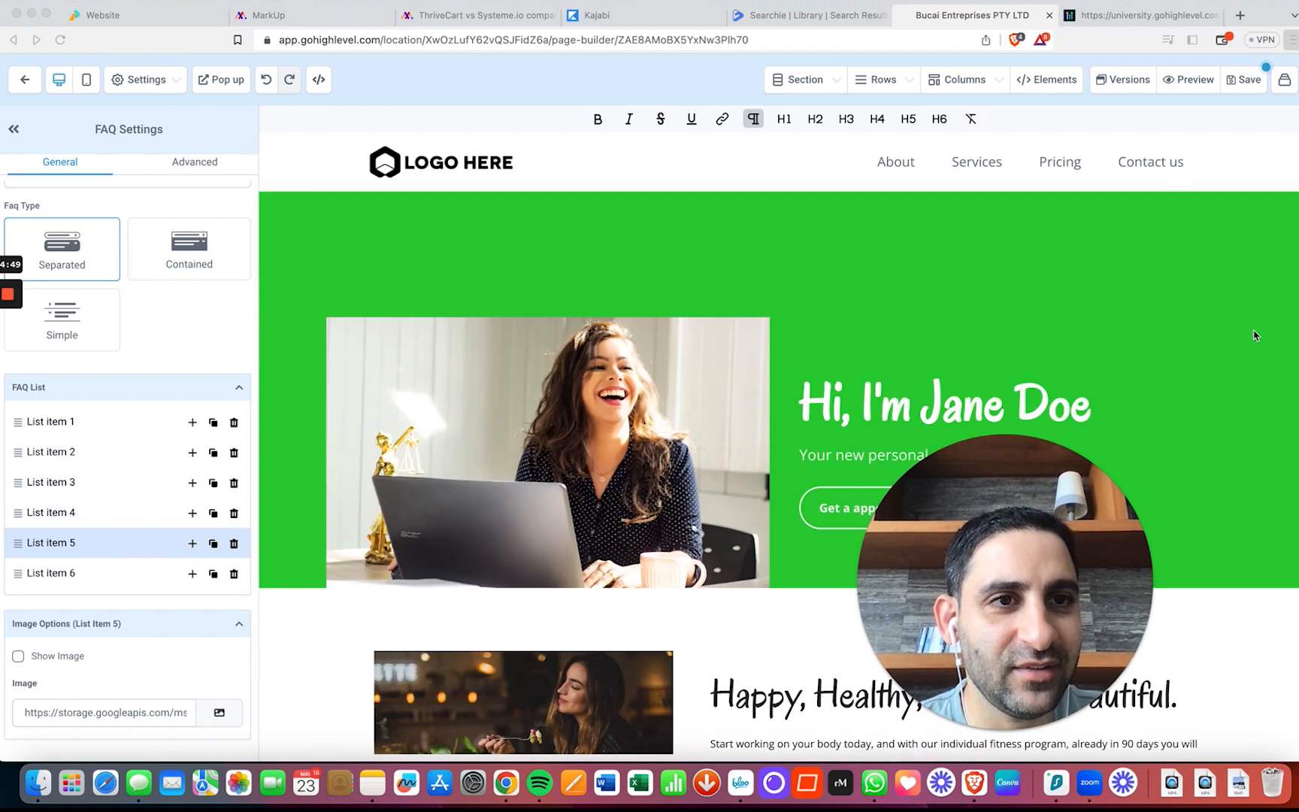
pyautogui.click(1242, 80)
pyautogui.click(1284, 80)
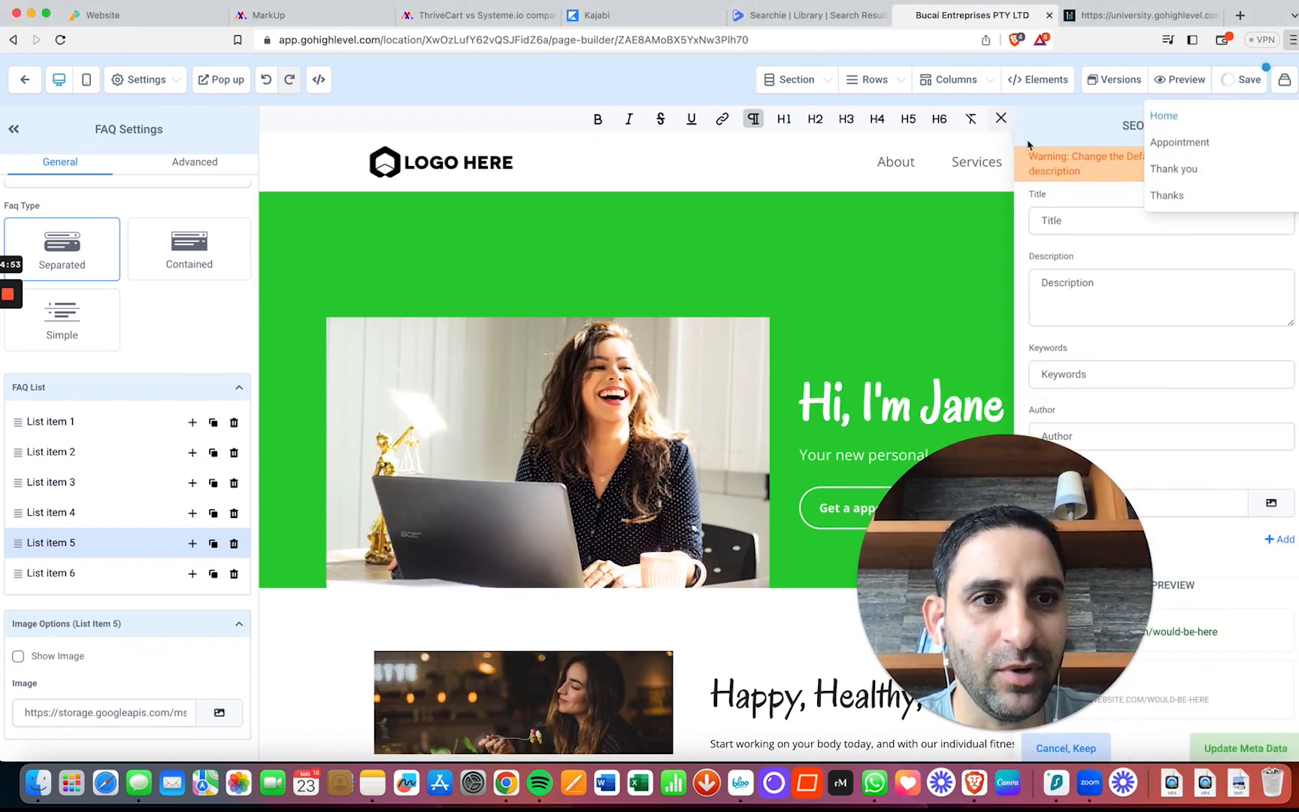
pyautogui.click(943, 233)
pyautogui.click(25, 79)
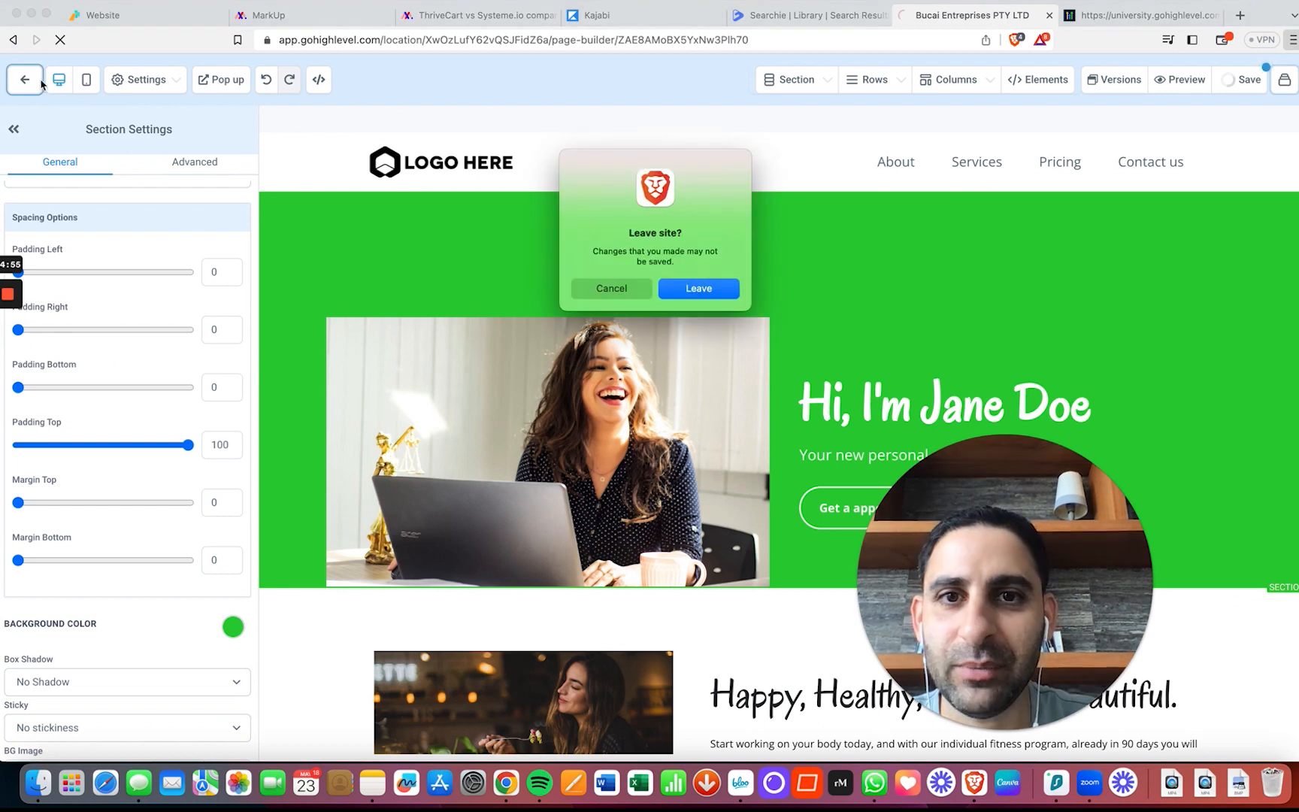
pyautogui.click(720, 296)
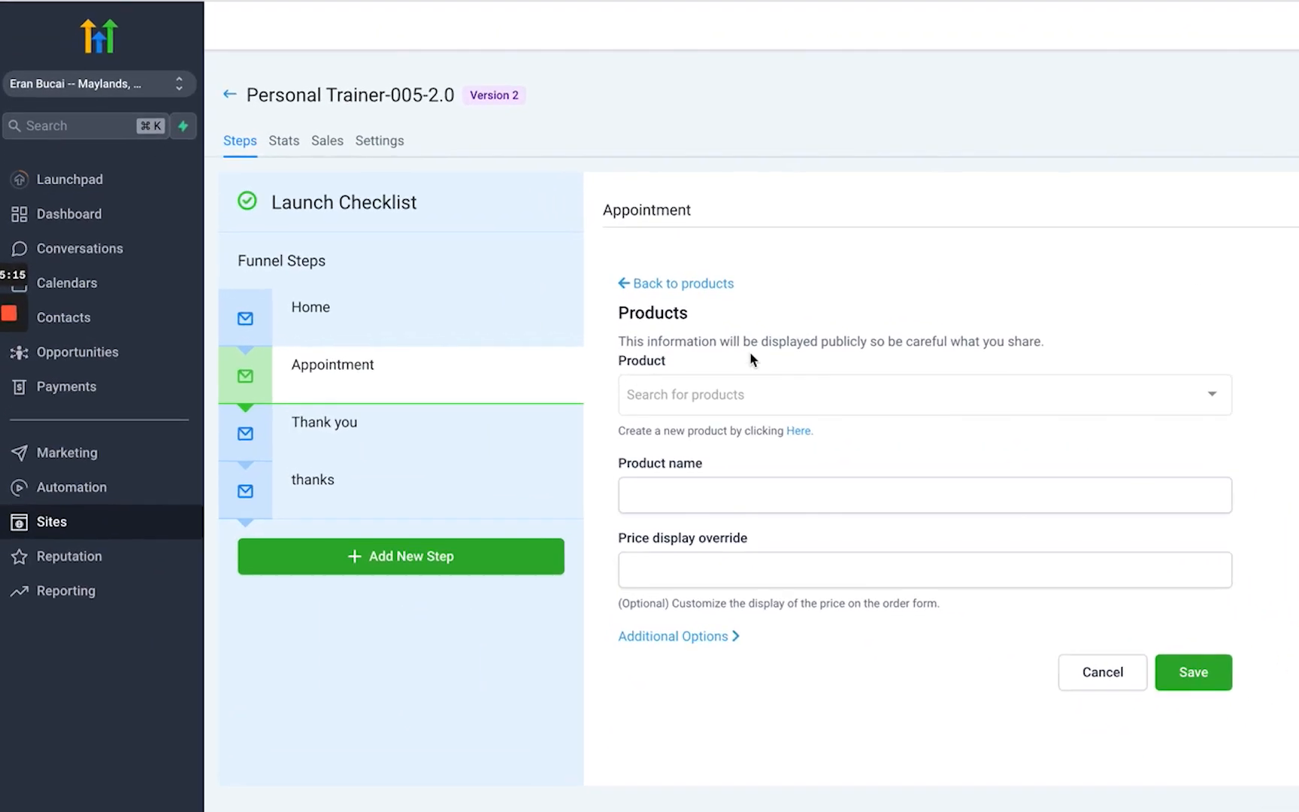
# Go from the Appointment step's product form to the payment products and start creating a new product.
pyautogui.click(833, 437)
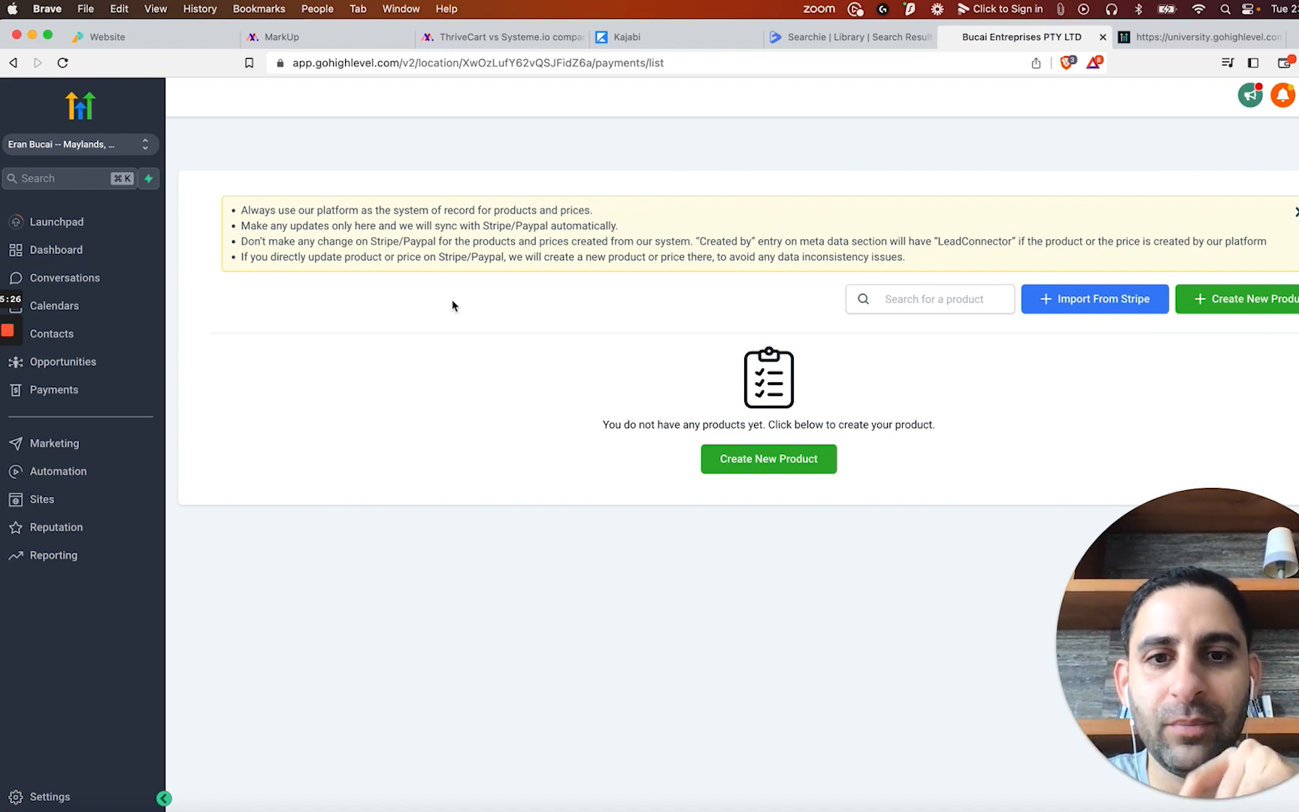
pyautogui.click(768, 458)
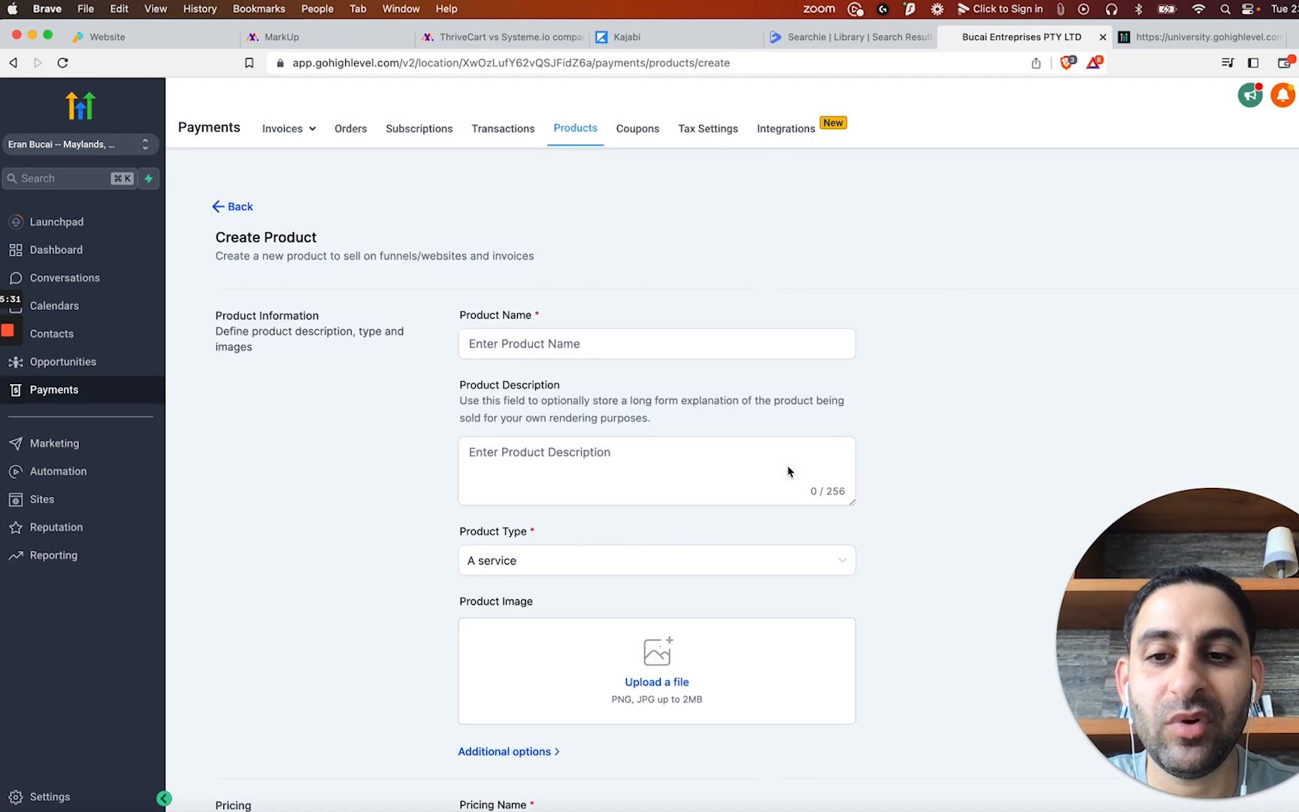
# Check the available product types and set the product's pricing type to Recurring.
pyautogui.scroll(-3, 372, 577)
pyautogui.click(744, 444)
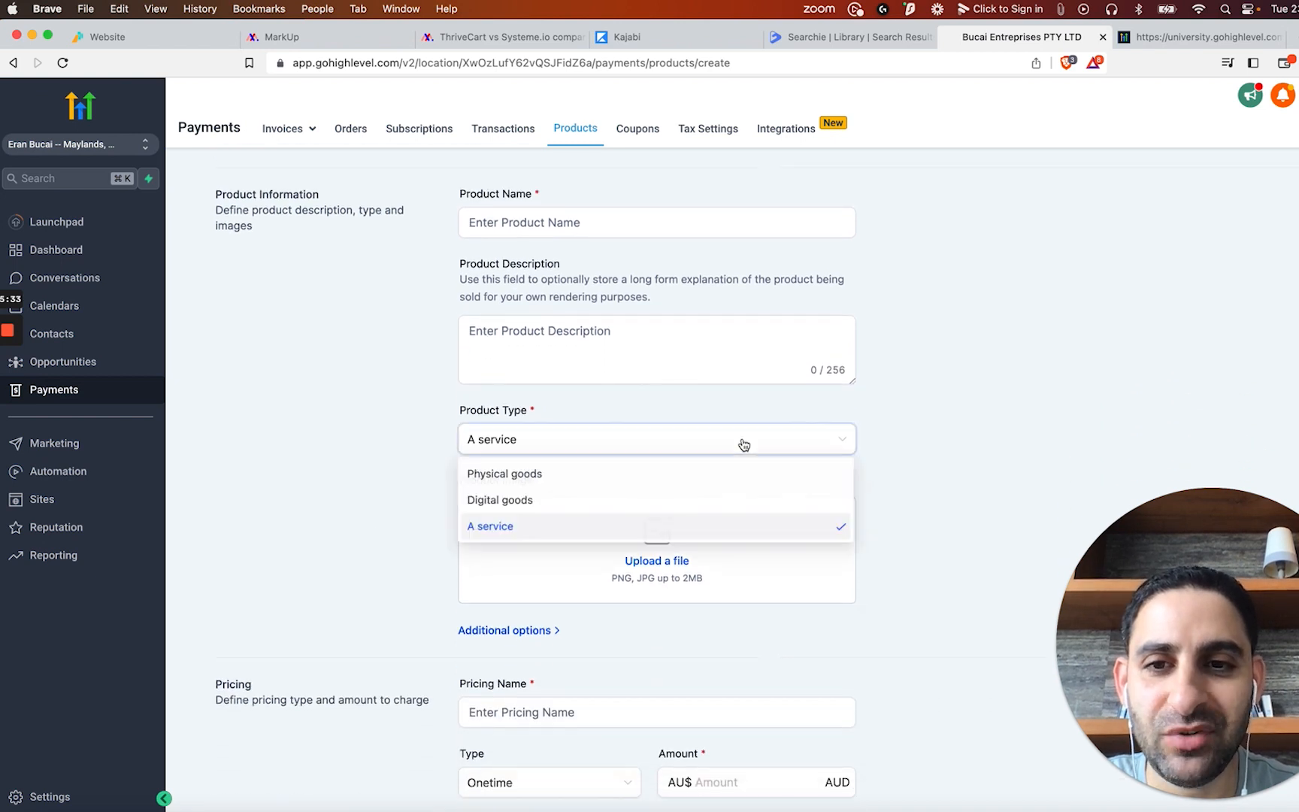
pyautogui.click(362, 481)
pyautogui.scroll(-1, 699, 518)
pyautogui.scroll(-3, 699, 519)
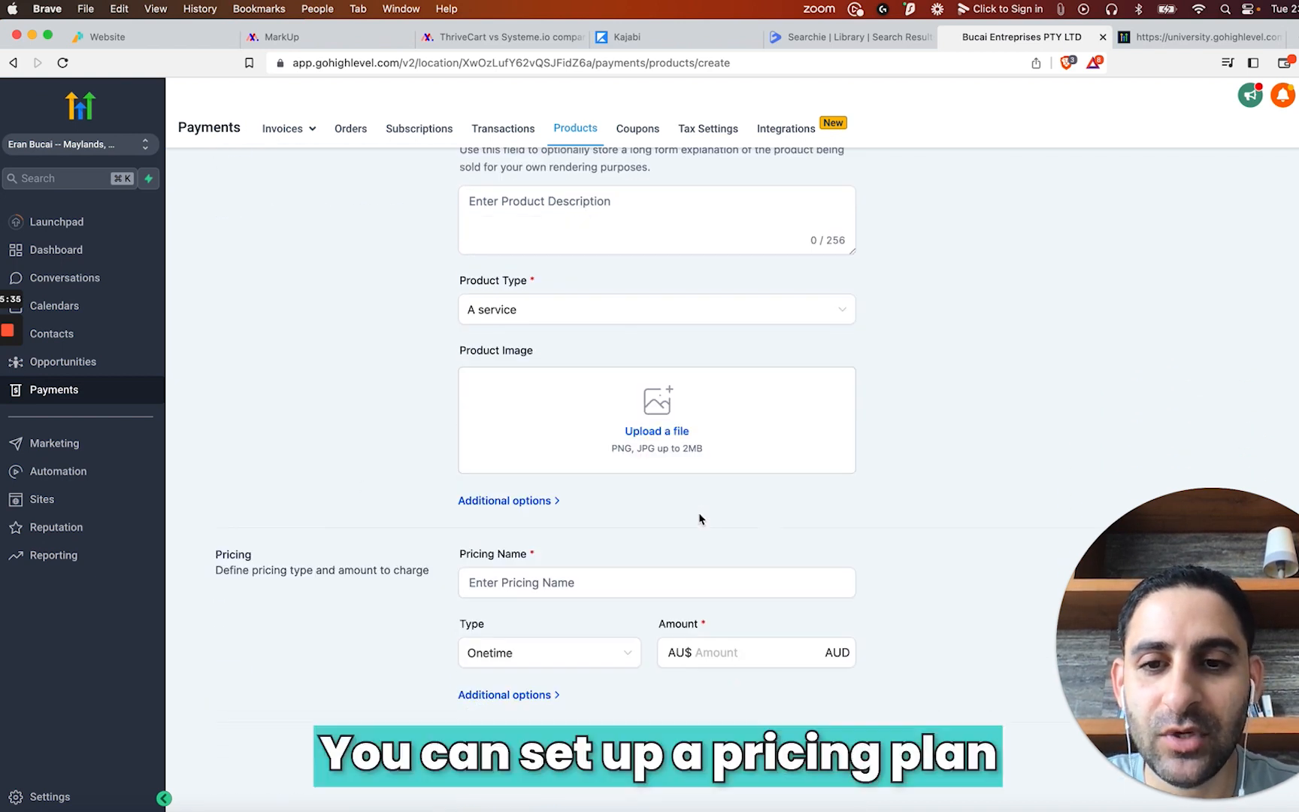
pyautogui.click(600, 654)
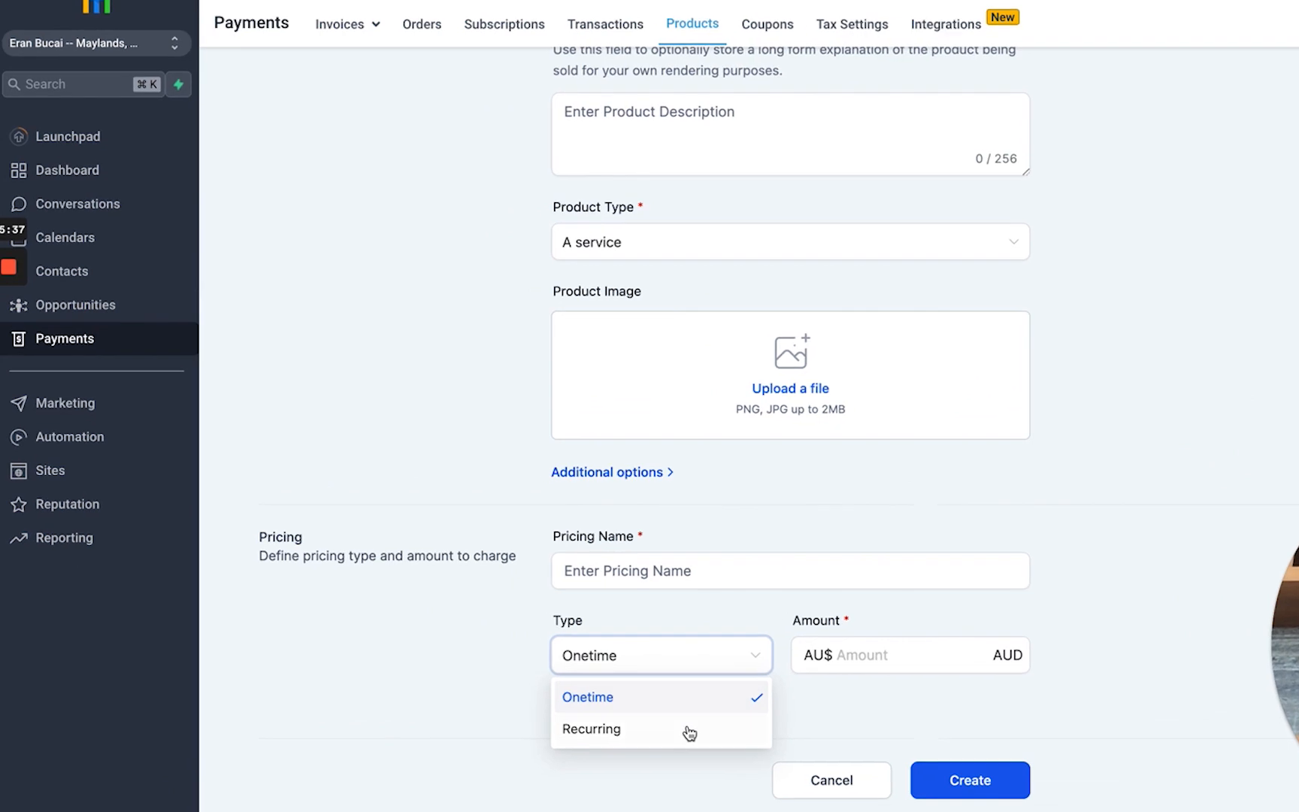
pyautogui.click(689, 733)
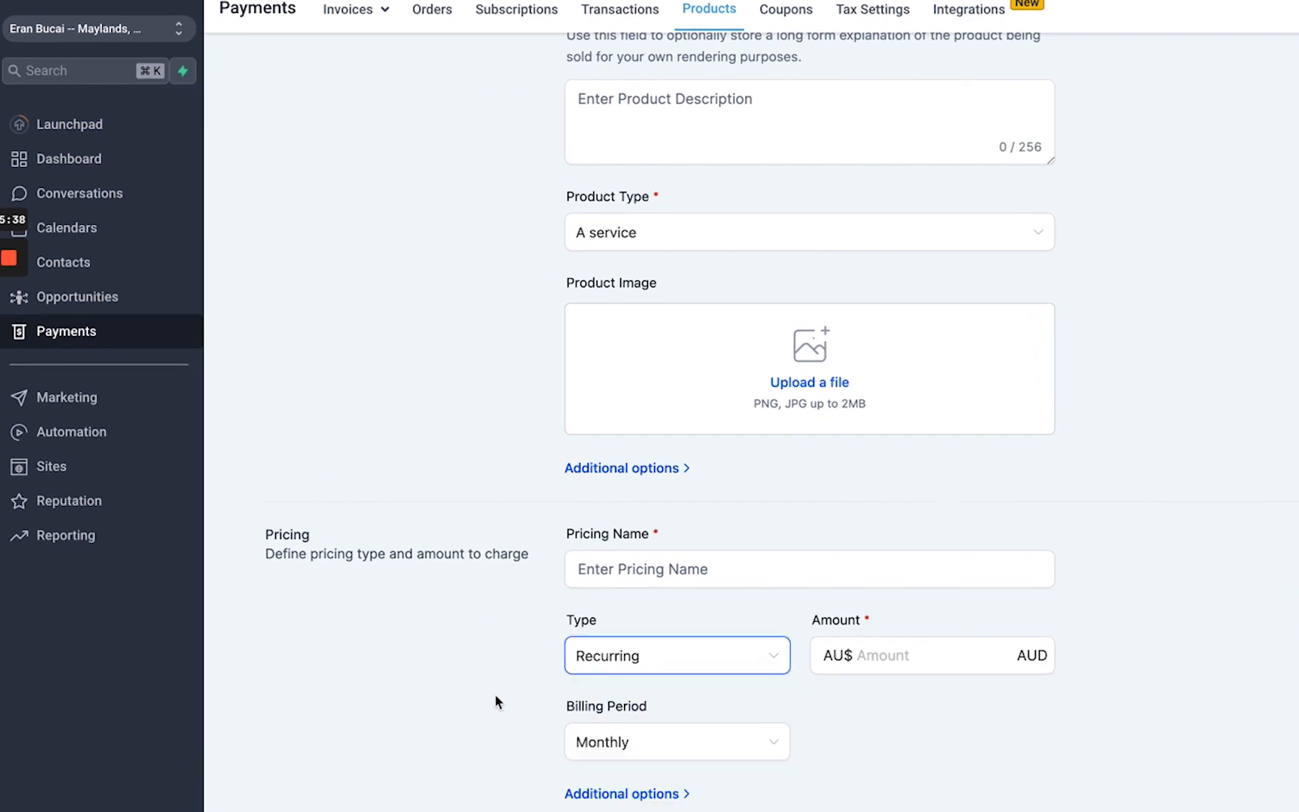
# Expand the additional pricing options and try switching the membership offer on and off.
pyautogui.scroll(-2, 482, 691)
pyautogui.click(597, 705)
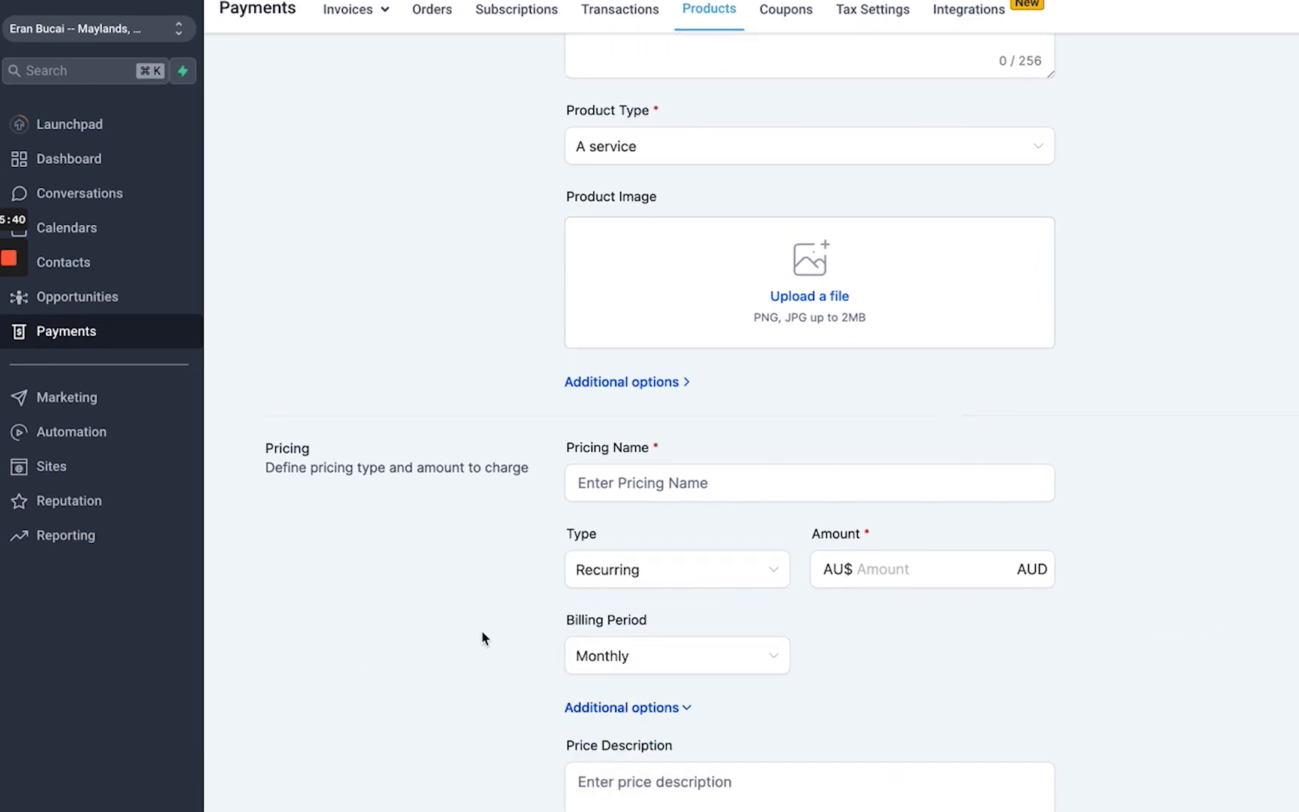
pyautogui.scroll(-5, 483, 638)
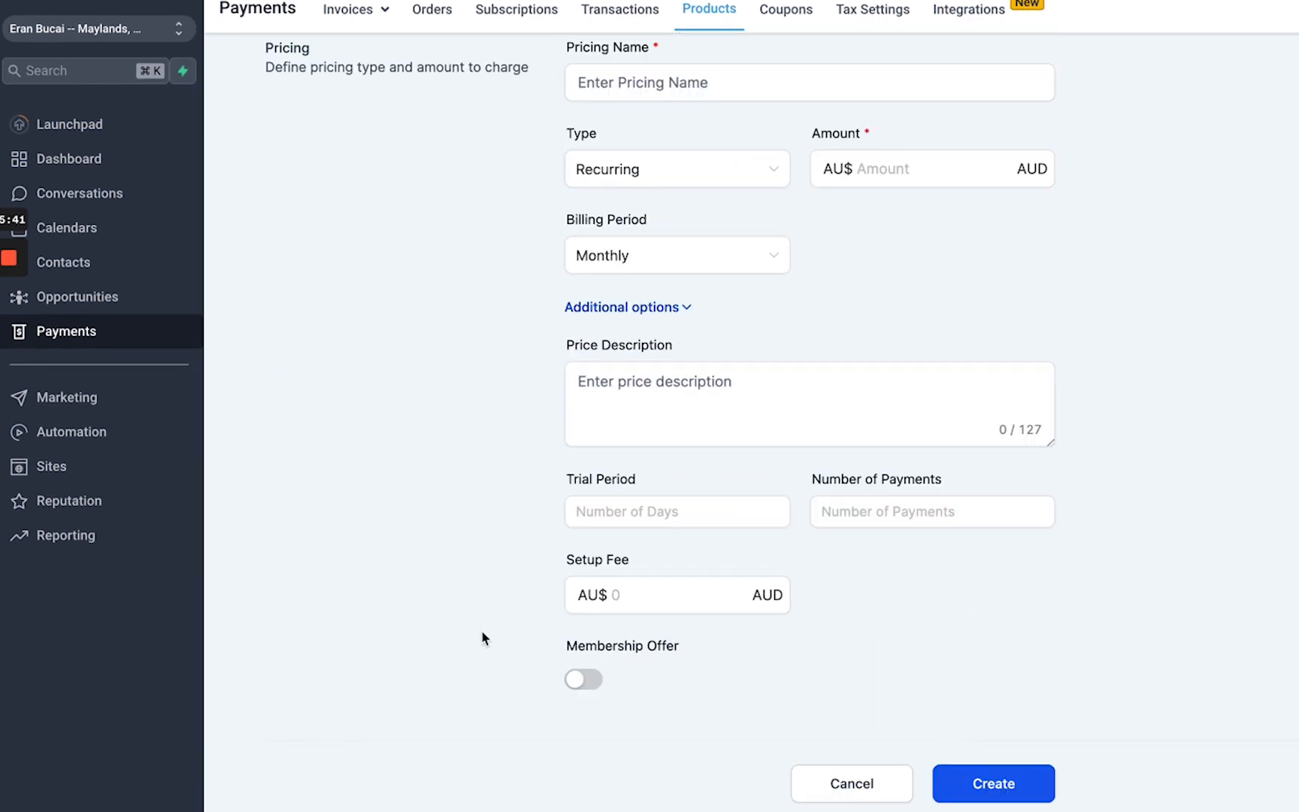
pyautogui.click(584, 680)
pyautogui.click(661, 761)
pyautogui.click(584, 679)
pyautogui.scroll(5, 584, 680)
pyautogui.click(727, 594)
pyautogui.scroll(4, 726, 526)
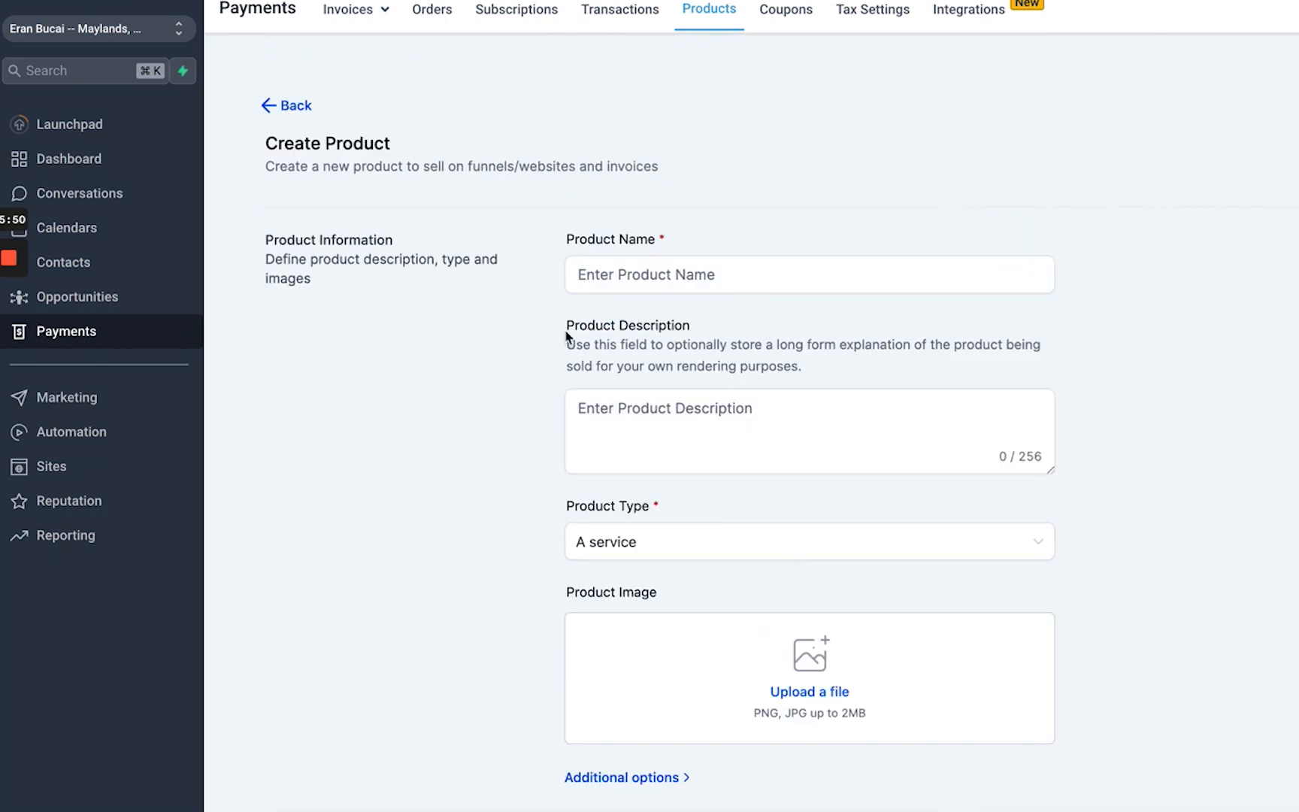
# Leave the unfinished product form and start creating a new product again.
pyautogui.scroll(-8, 568, 336)
pyautogui.scroll(8, 568, 336)
pyautogui.click(278, 113)
pyautogui.click(816, 443)
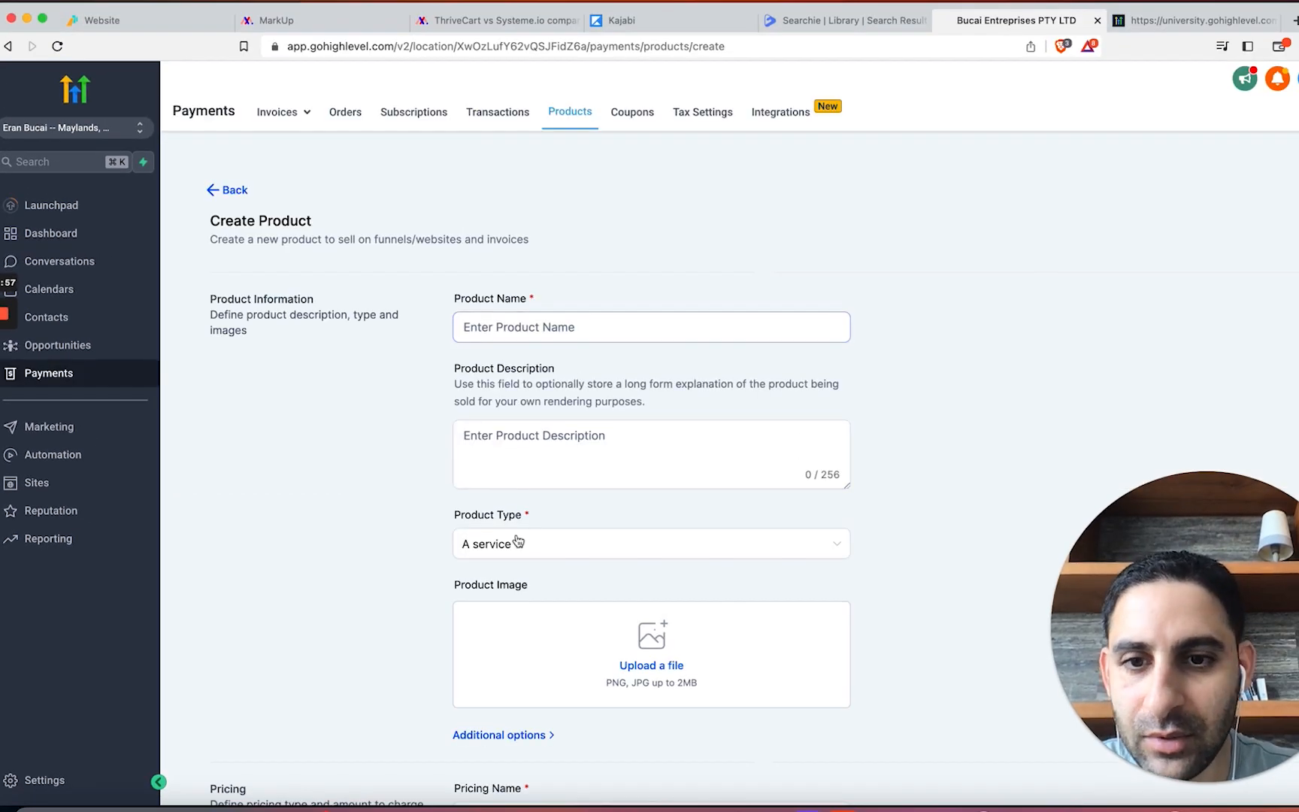
# Set the new product's type to Digital goods.
pyautogui.click(518, 541)
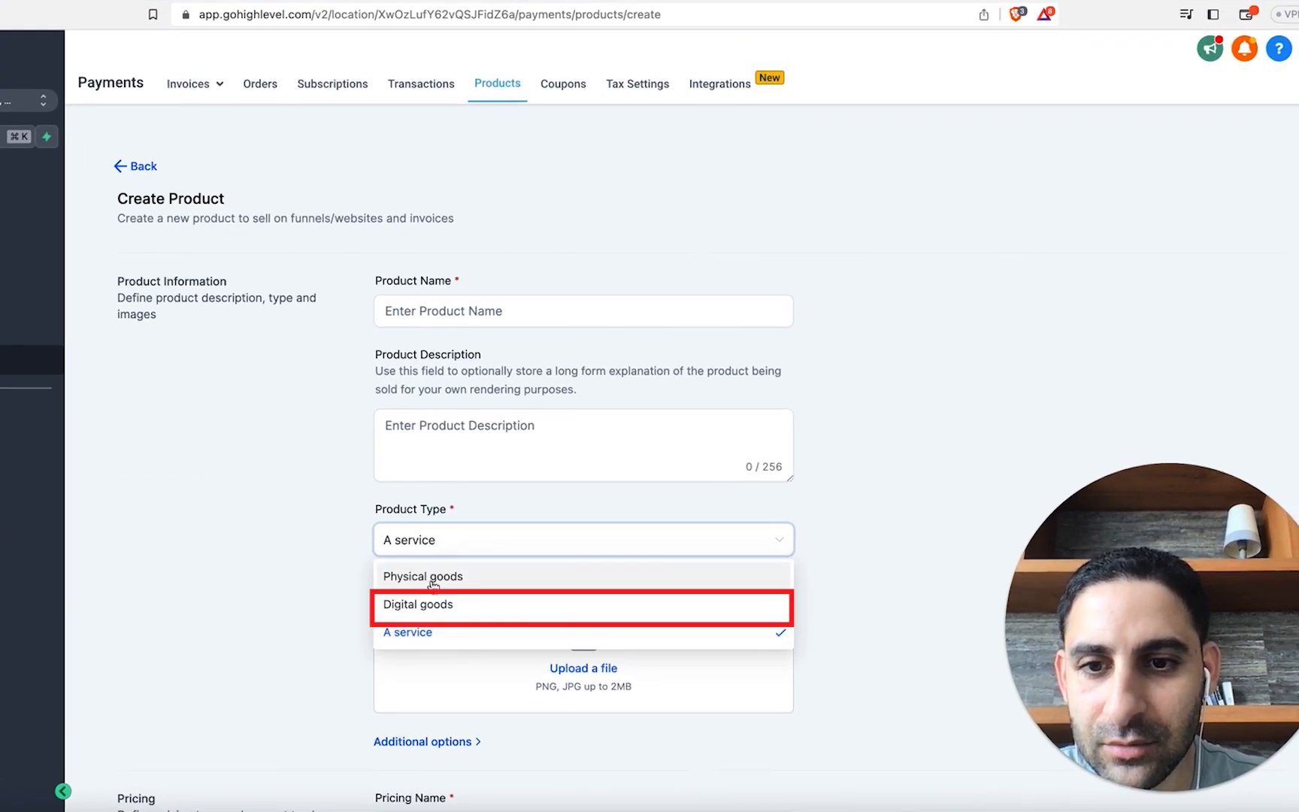
pyautogui.click(425, 603)
pyautogui.scroll(-4, 489, 616)
# Set the product's pricing type to Recurring with a Custom billing period.
pyautogui.click(529, 636)
pyautogui.click(425, 701)
pyautogui.click(473, 573)
pyautogui.click(441, 709)
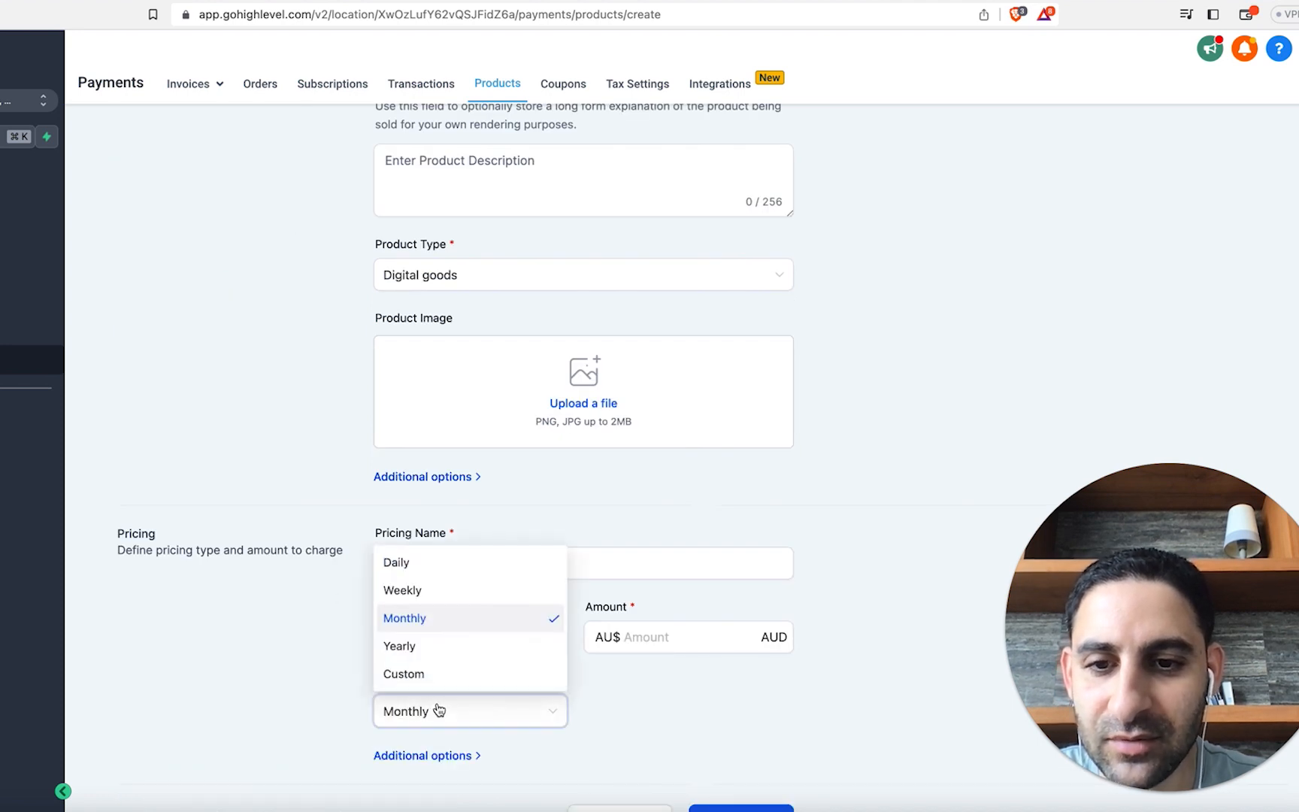
pyautogui.click(404, 674)
pyautogui.scroll(-2, 348, 681)
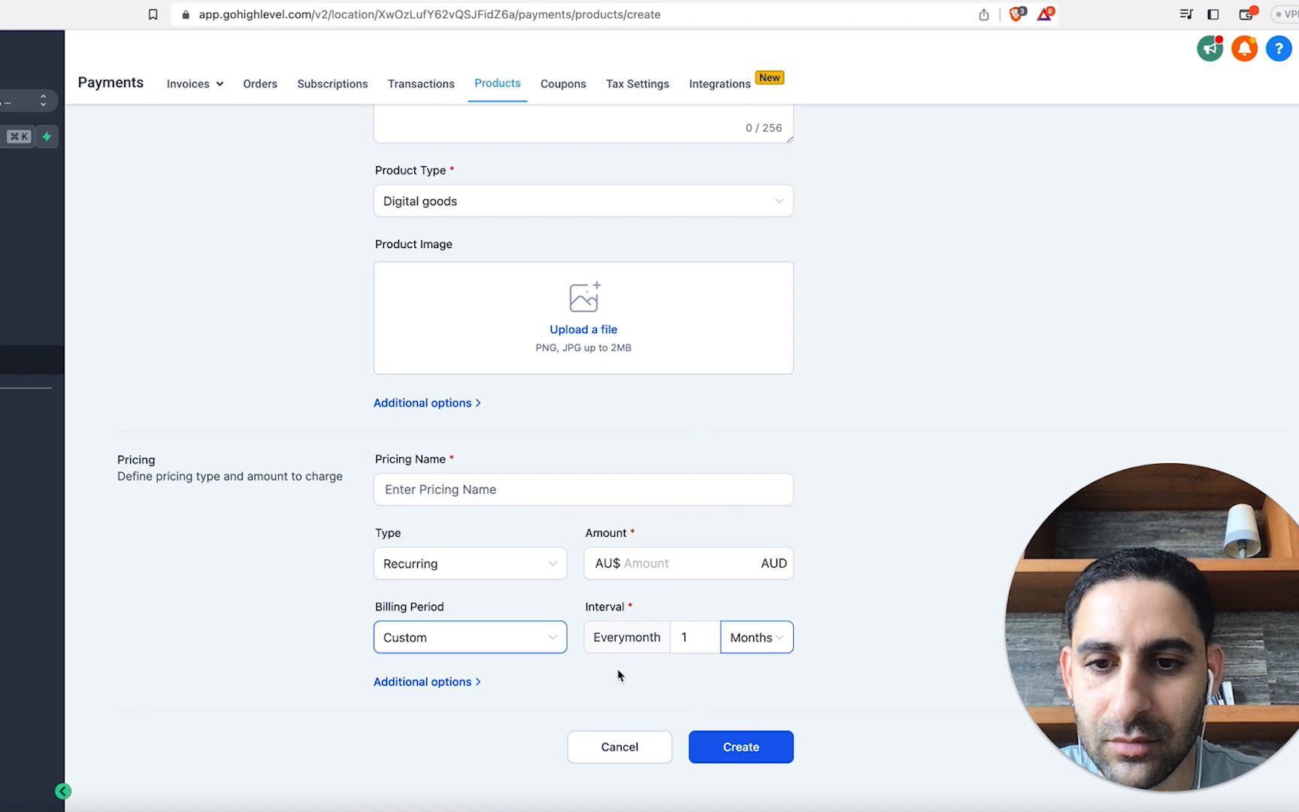
# Expand the additional pricing options and review the trial, number of payments, setup fee and membership fields.
pyautogui.click(435, 682)
pyautogui.scroll(-5, 391, 669)
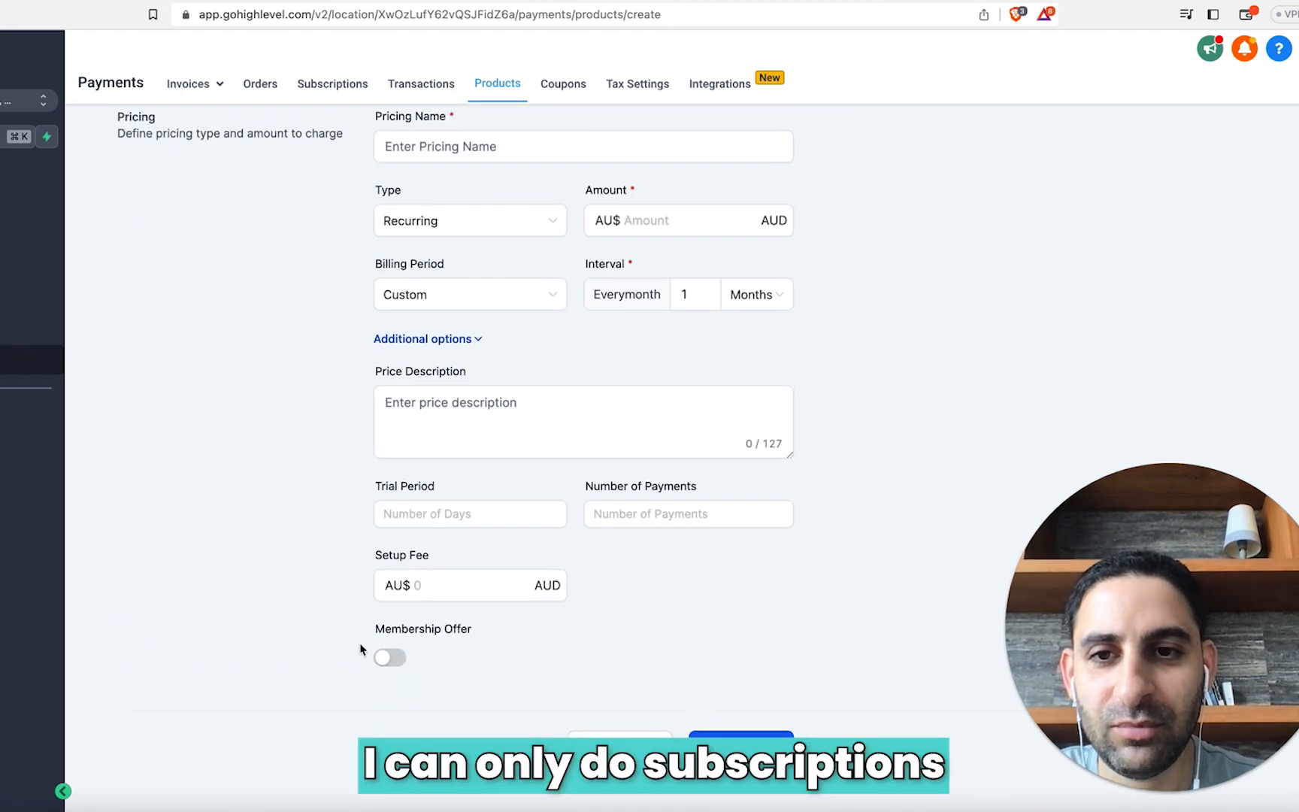
pyautogui.scroll(5, 360, 649)
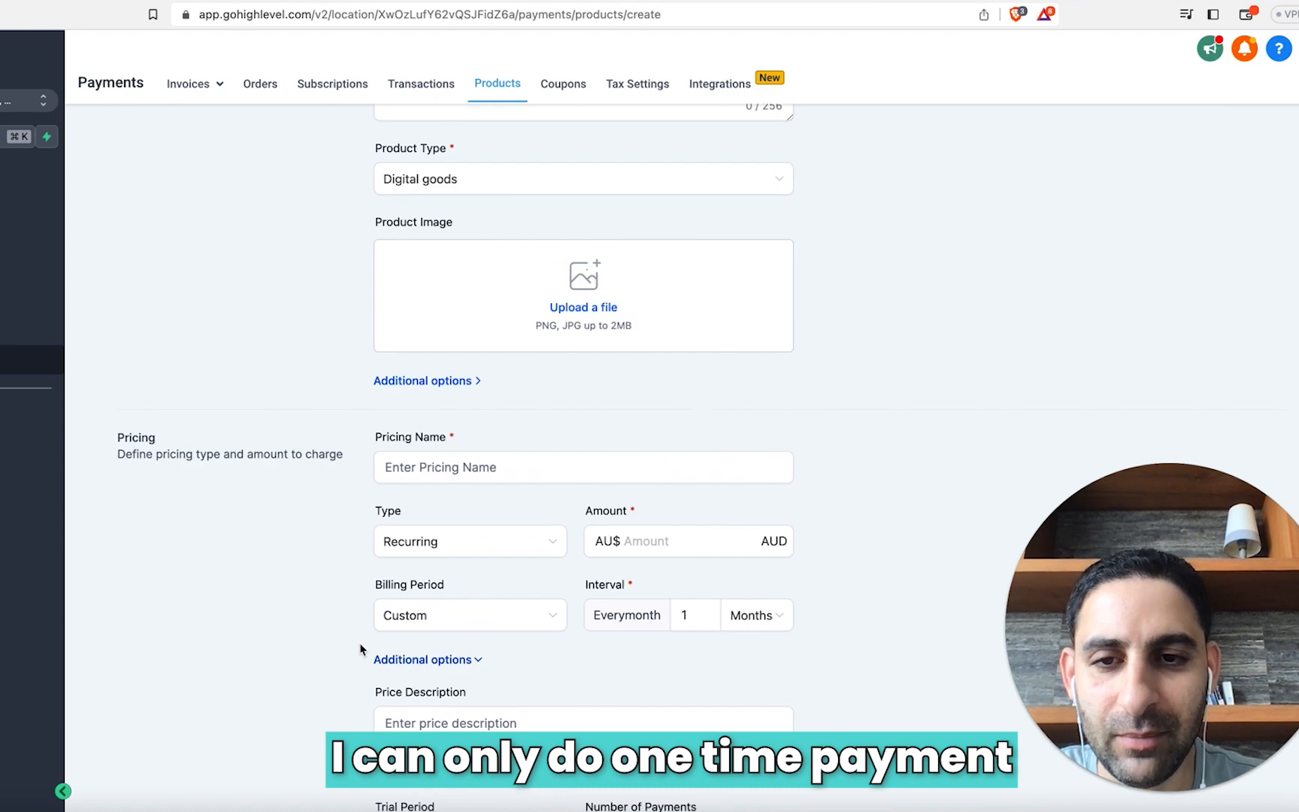
# Check the new product's trial, payment and setup fee fields, and open the Memberships dashboard.
pyautogui.scroll(-5, 360, 650)
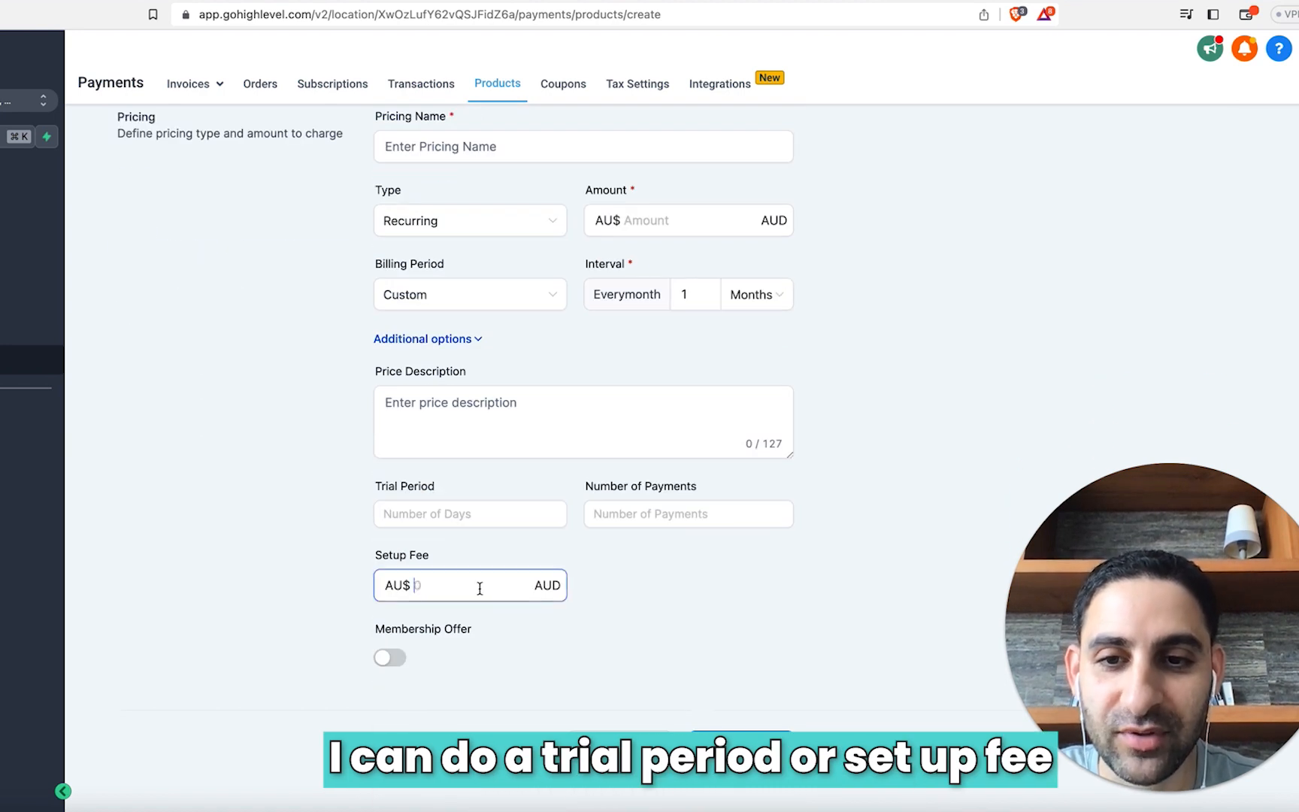
pyautogui.click(121, 163)
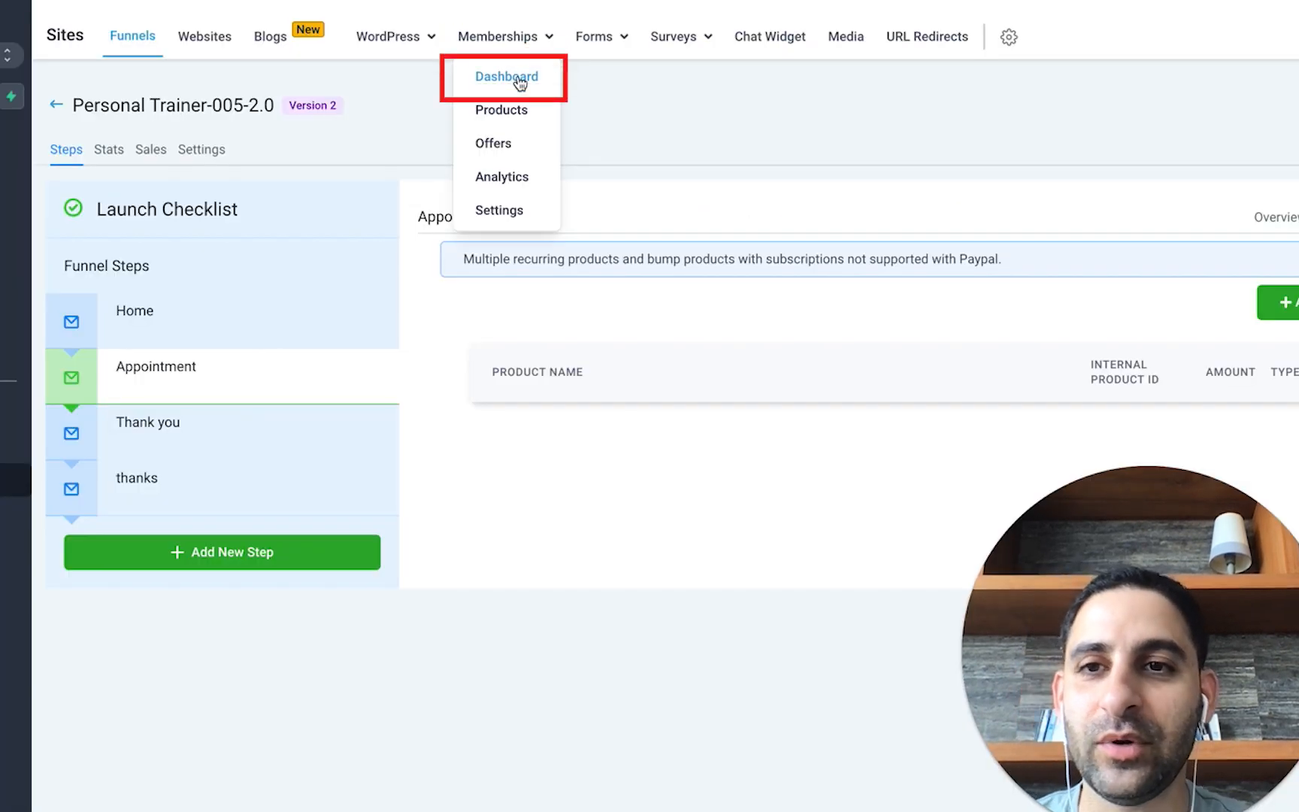
pyautogui.click(518, 81)
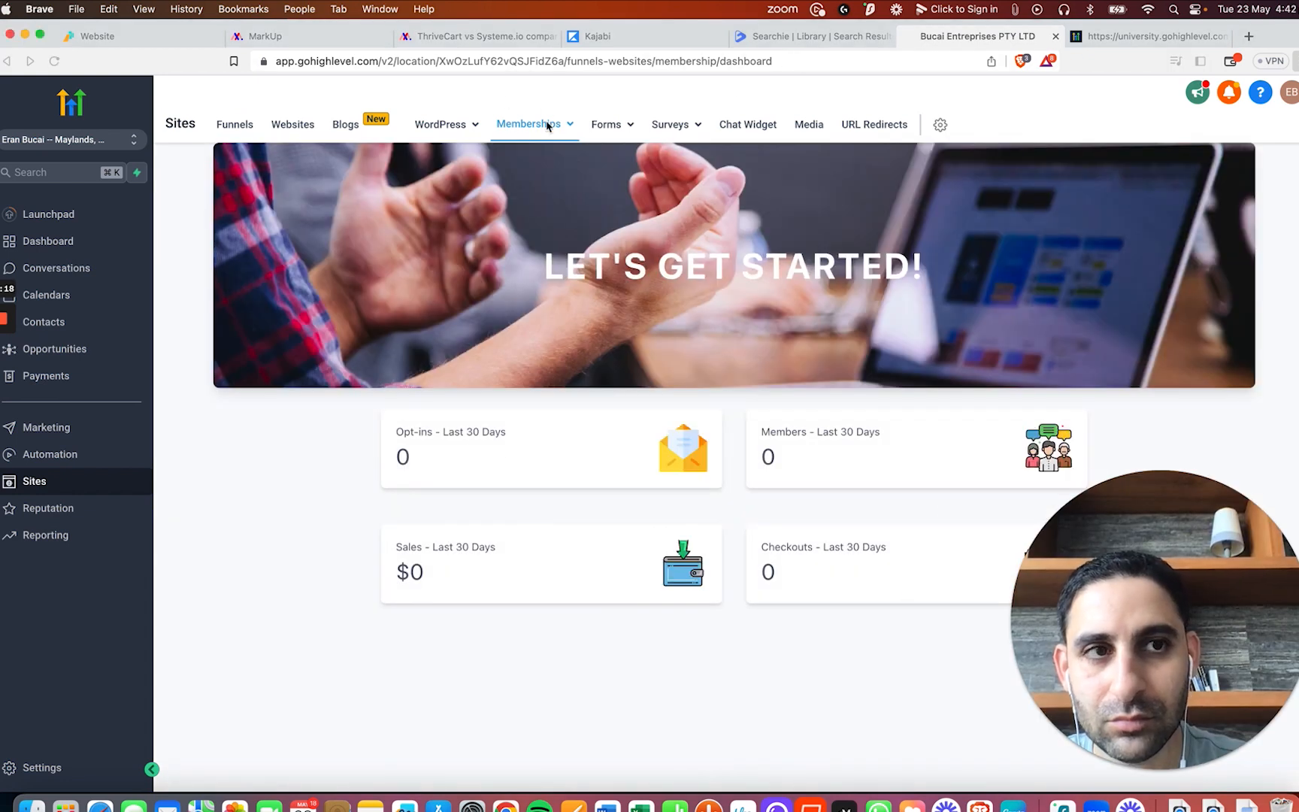
# Create a new membership product named Membership from the Membership product template.
pyautogui.moveTo(547, 126)
pyautogui.click(529, 264)
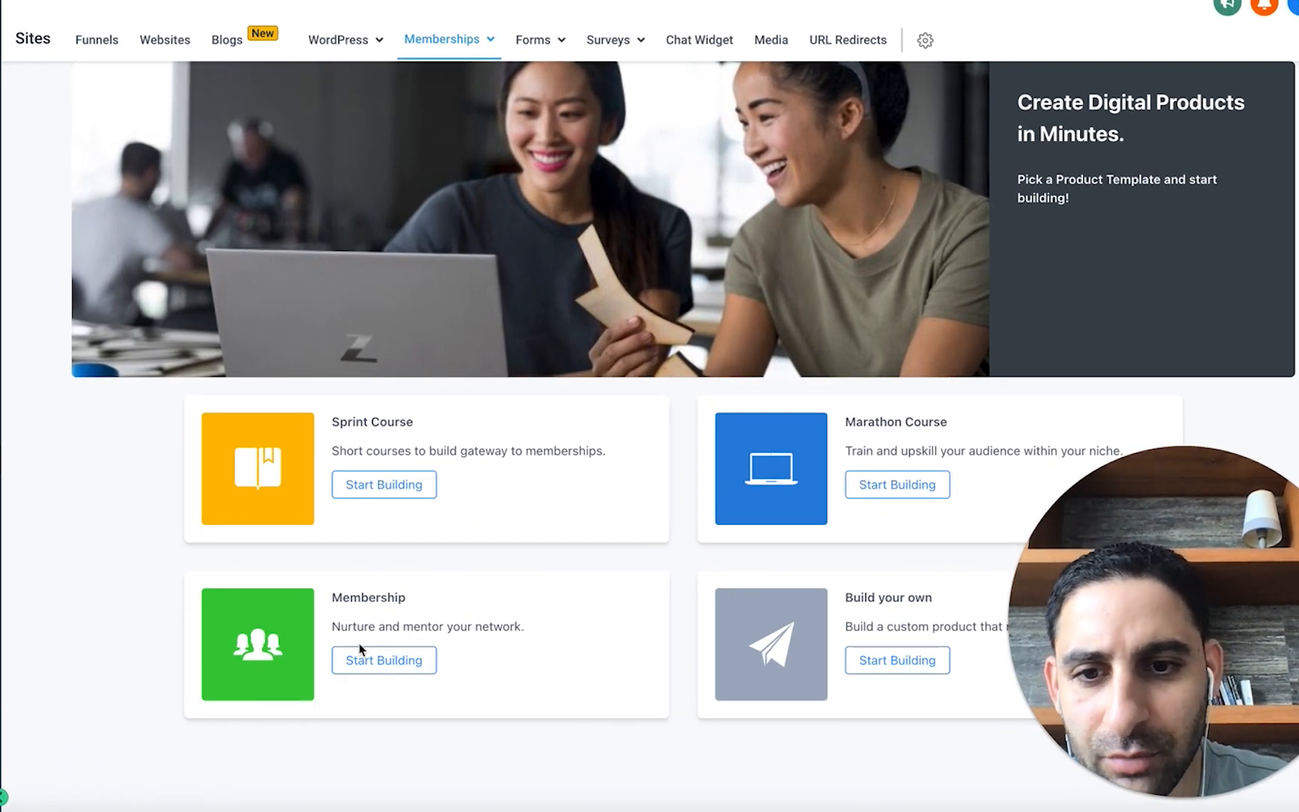
pyautogui.click(398, 660)
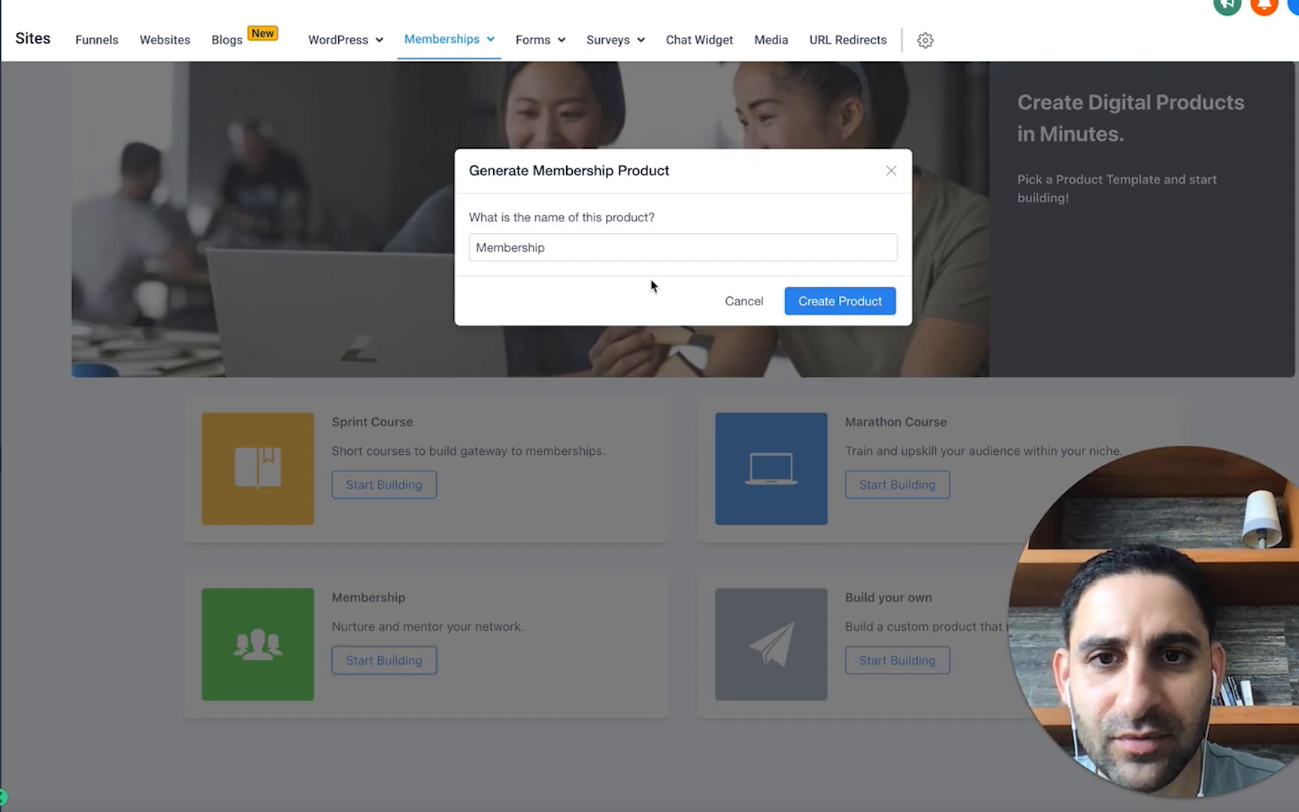
pyautogui.click(802, 300)
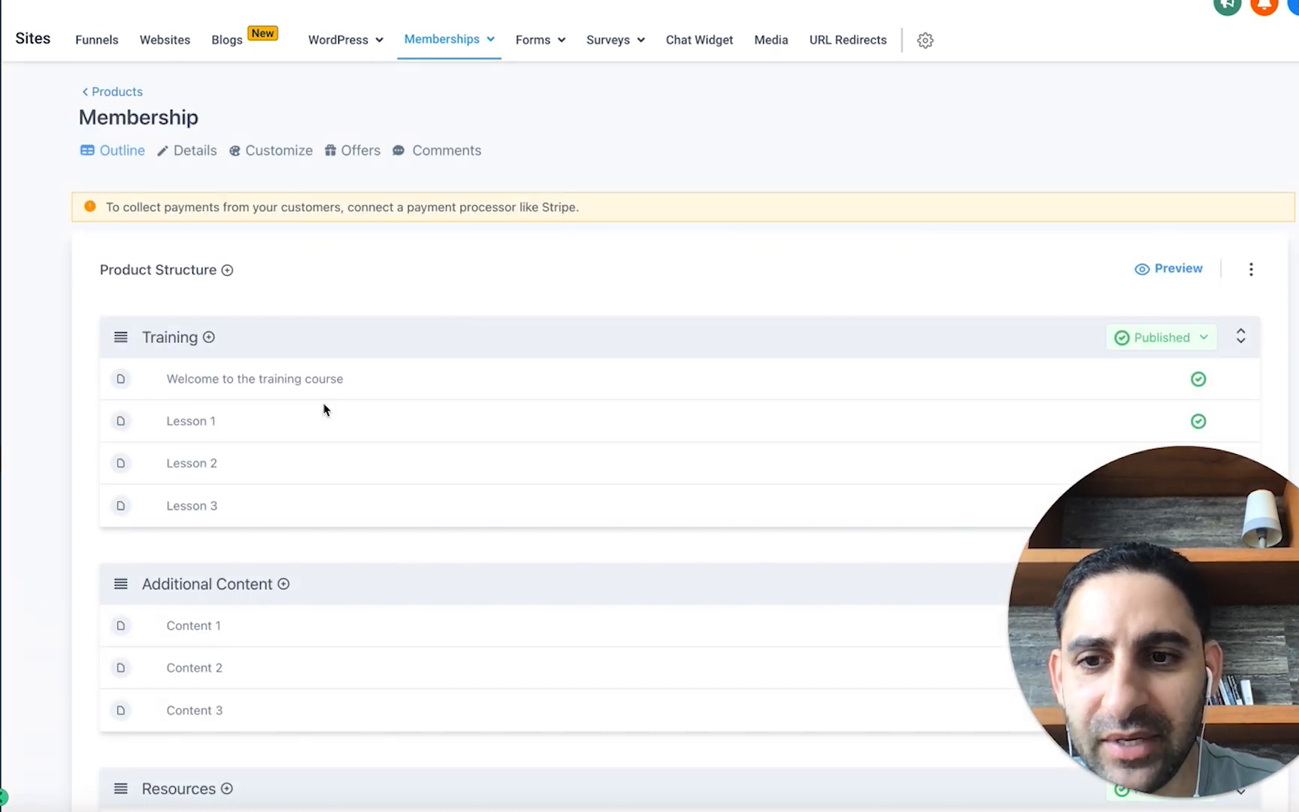
# Open the "Welcome to the training course" post under Training and review its media, details, thumbnail and file options.
pyautogui.scroll(-3, 366, 511)
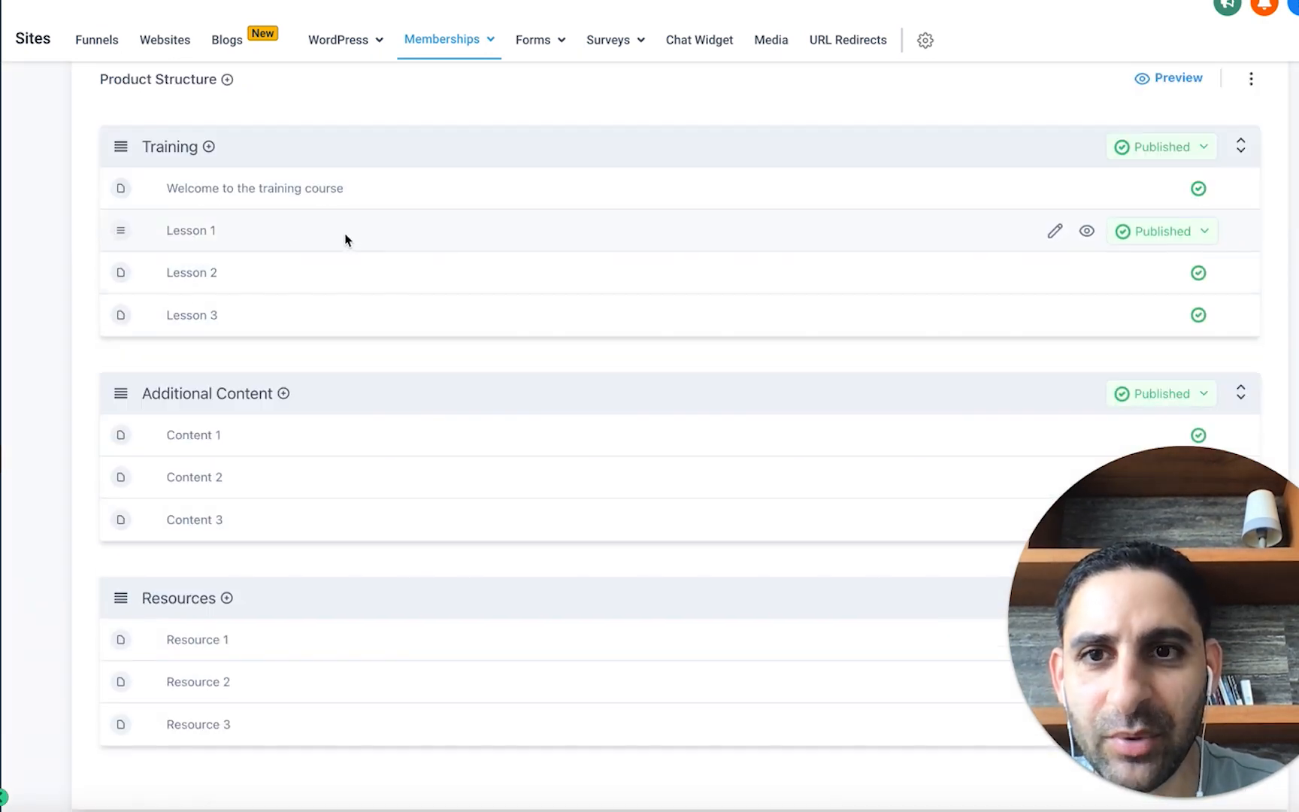
pyautogui.click(213, 194)
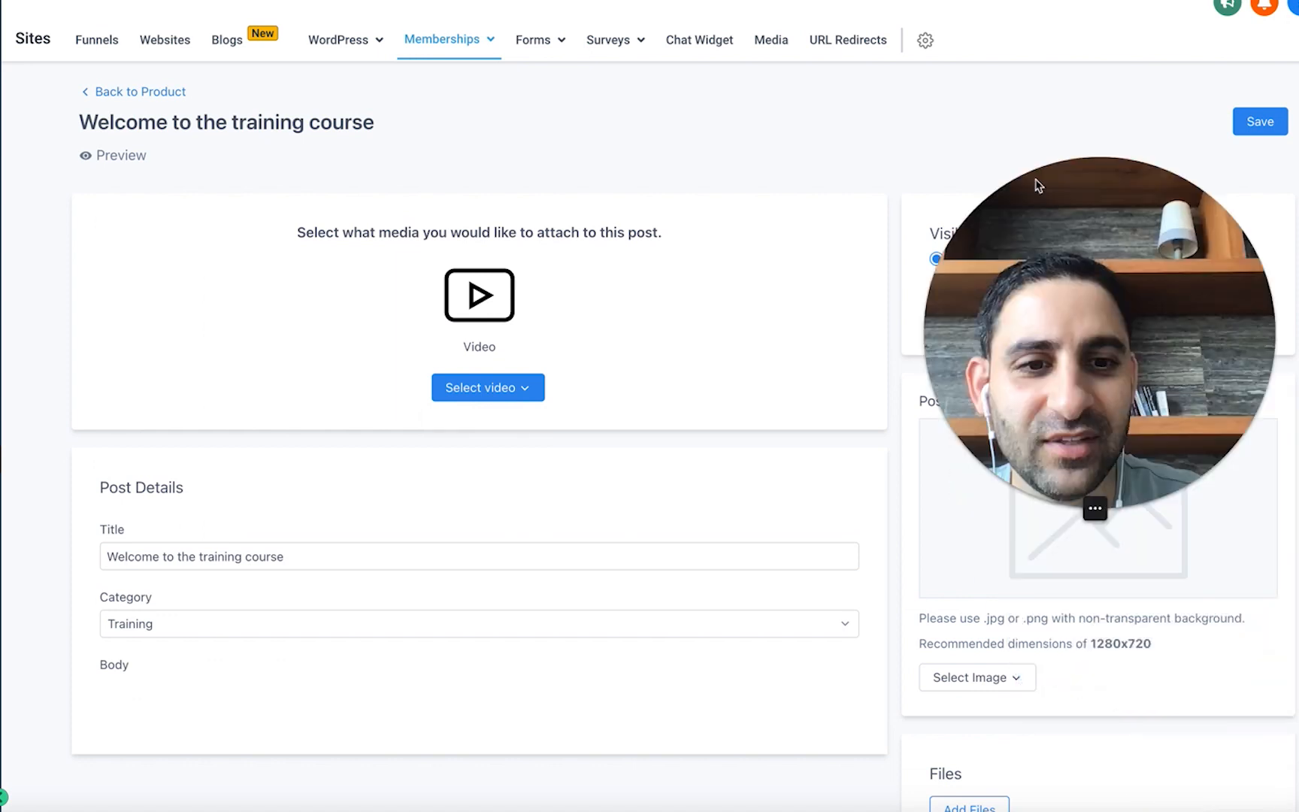
pyautogui.scroll(-2, 872, 556)
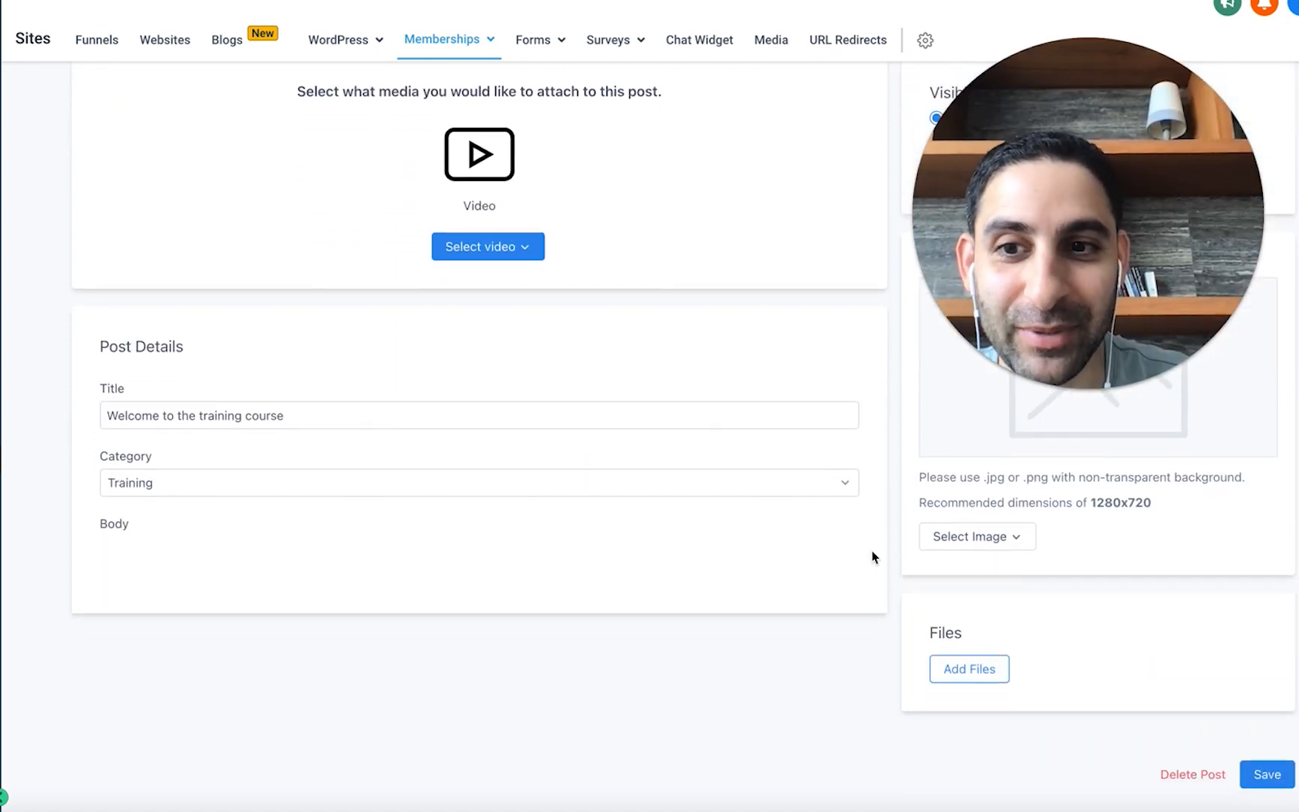
pyautogui.scroll(2, 872, 557)
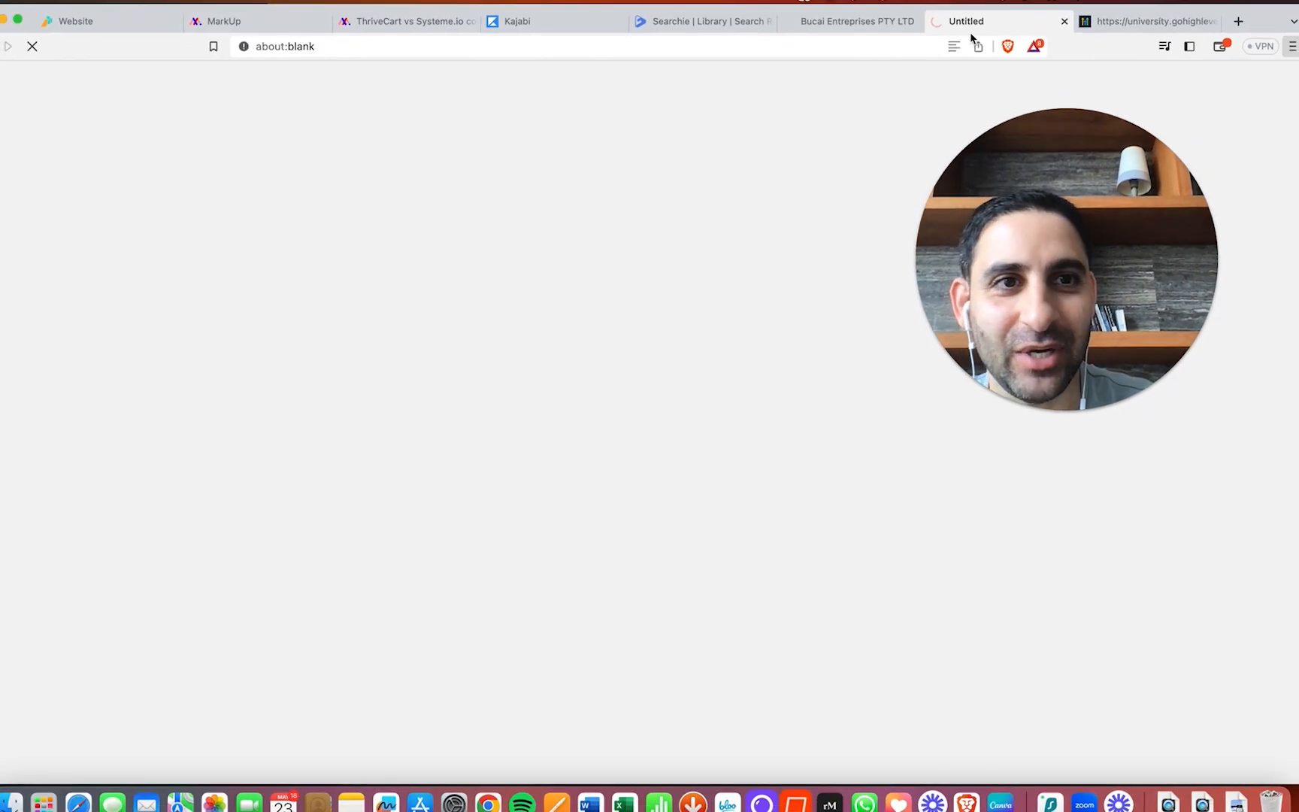
pyautogui.moveTo(1118, 183); pyautogui.dragTo(1199, 175)
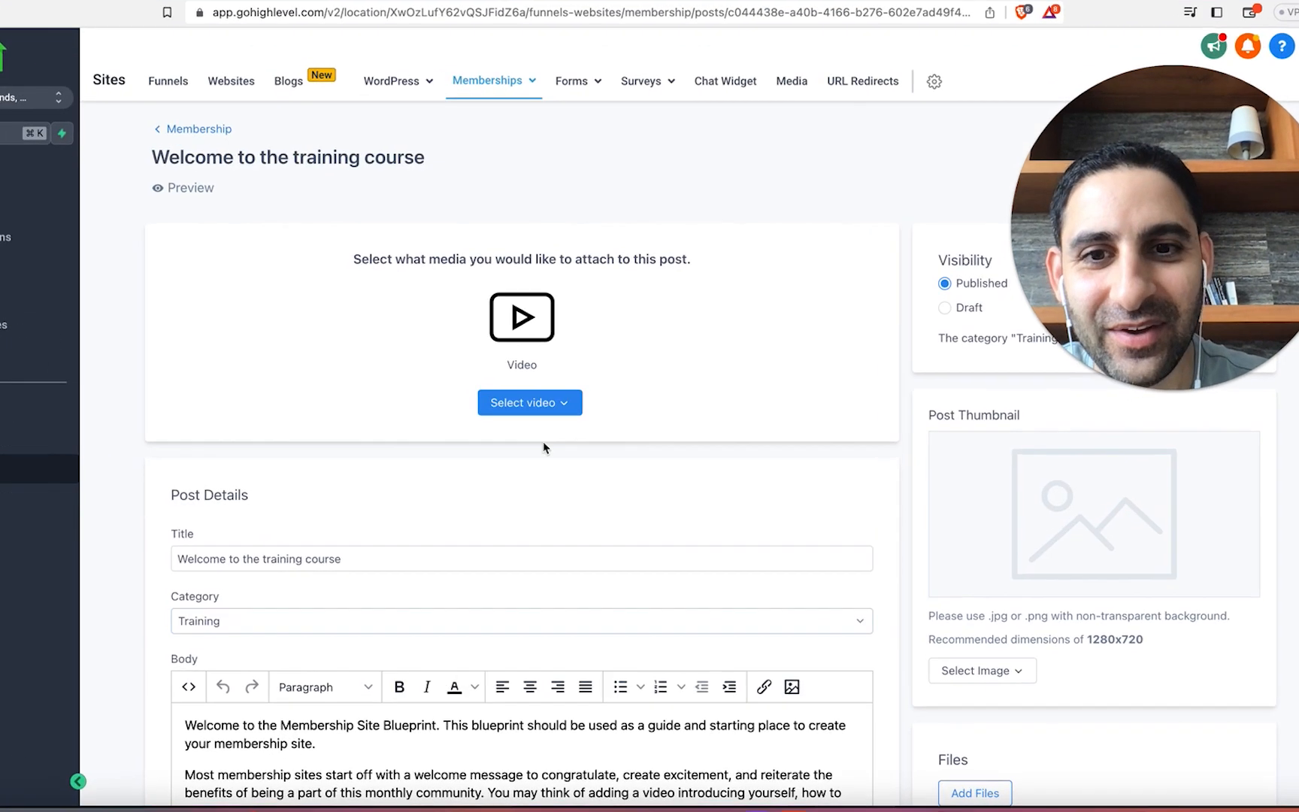
# Check the post's video upload option up to the file selection, and close it without choosing a file.
pyautogui.click(494, 391)
pyautogui.click(517, 430)
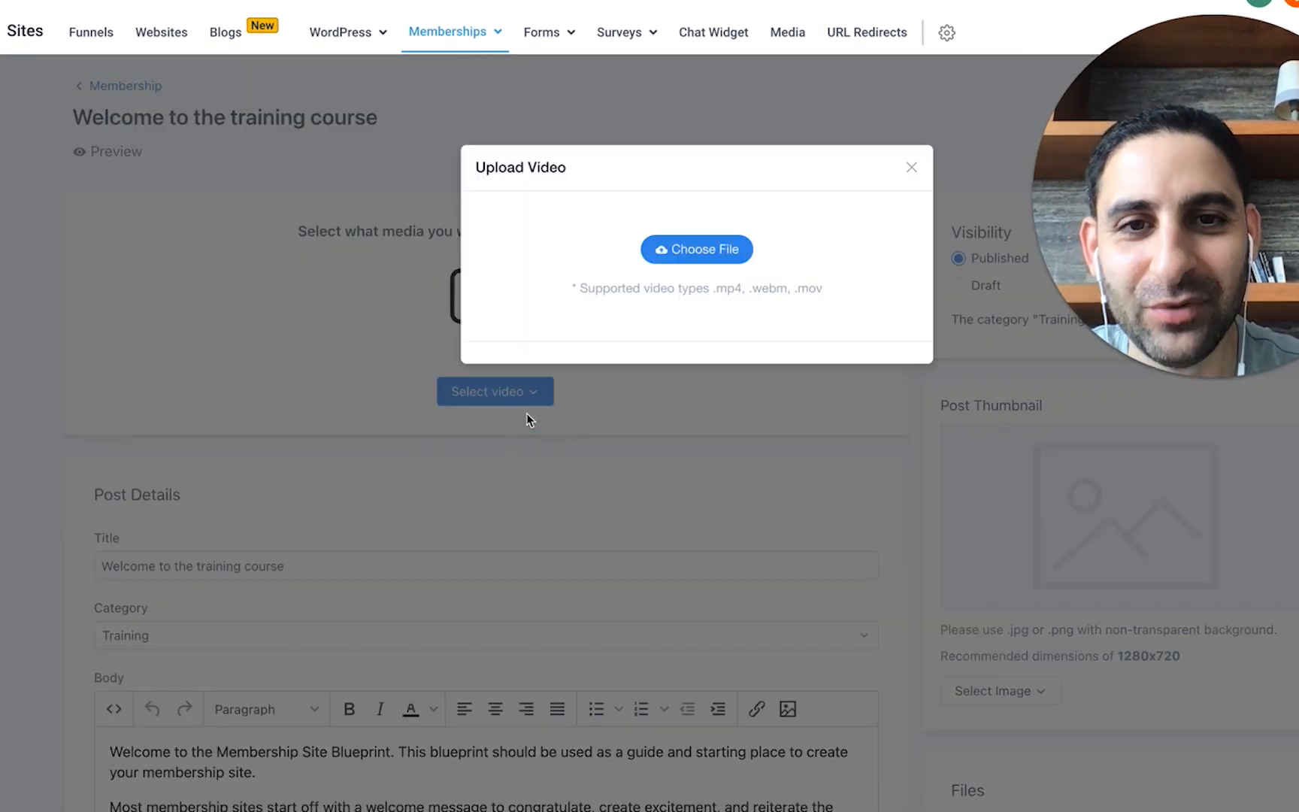
pyautogui.click(679, 256)
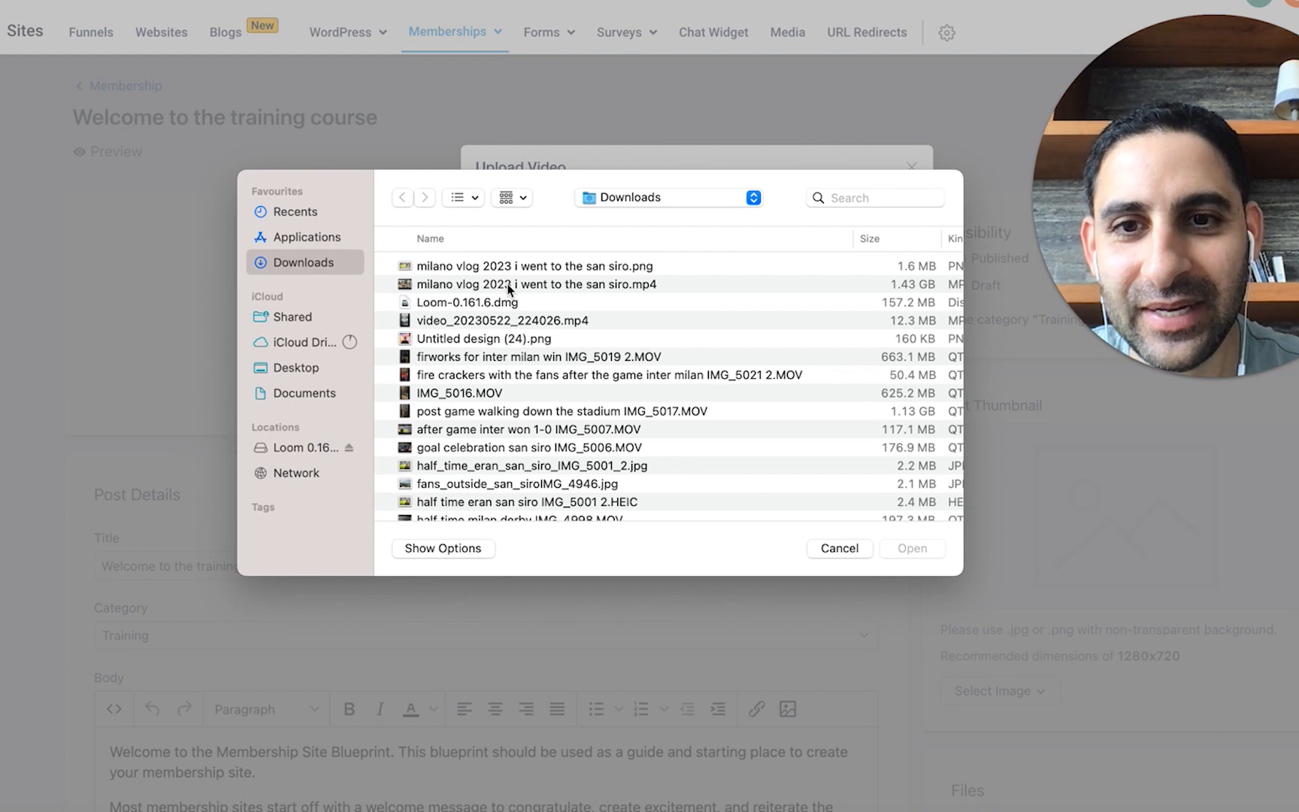
pyautogui.click(831, 546)
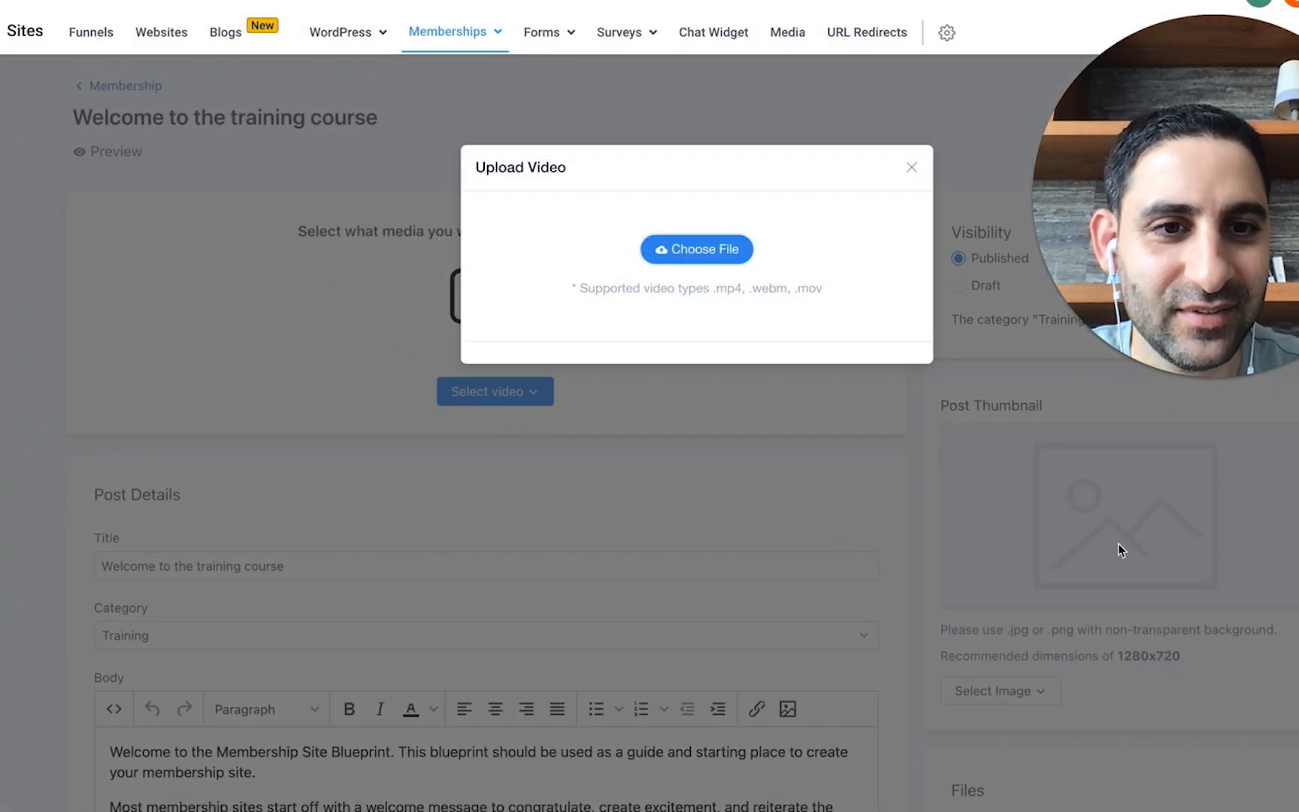
pyautogui.click(1119, 544)
# Review the post's body text and file attachment option, and return to the Membership product's outline.
pyautogui.scroll(-3, 1139, 627)
pyautogui.scroll(-1, 1139, 627)
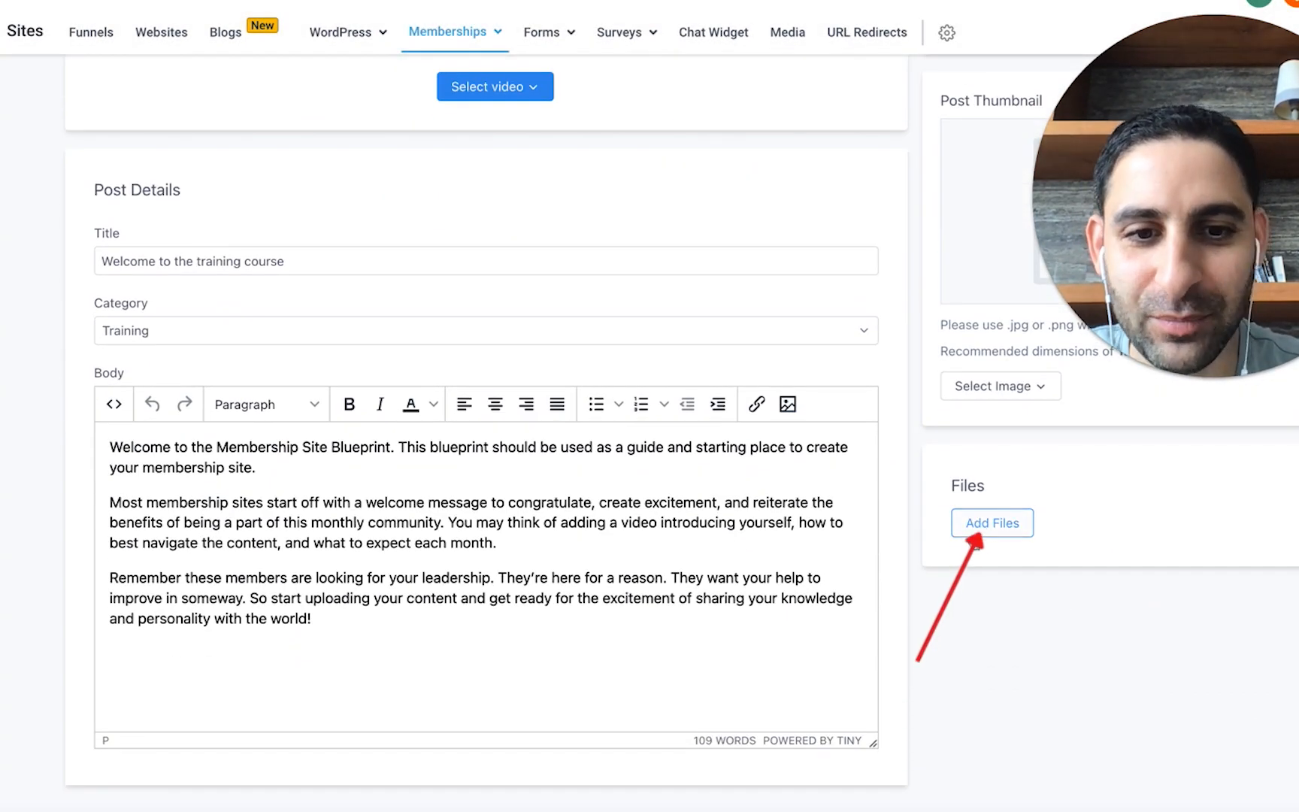
pyautogui.scroll(-1, 524, 652)
pyautogui.scroll(5, 525, 653)
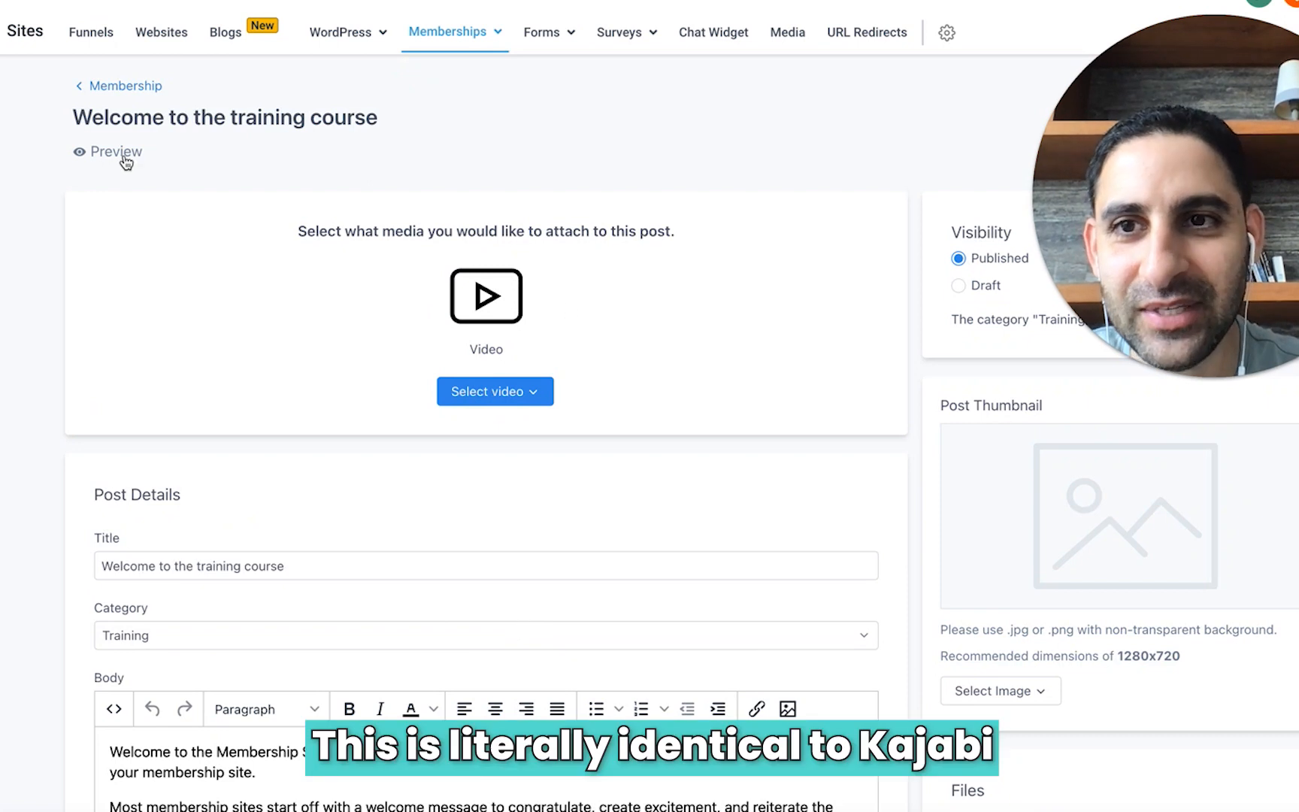
pyautogui.click(111, 88)
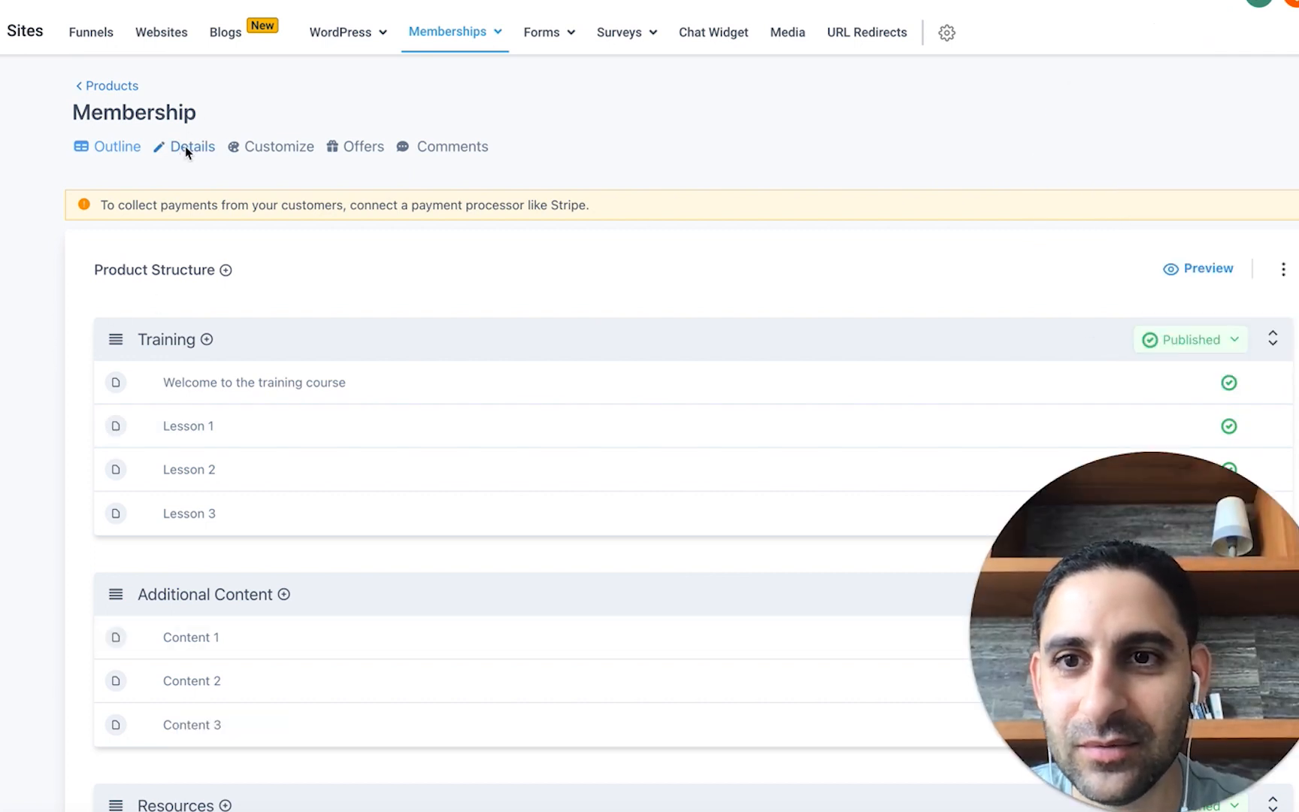
# Open the Membership product's theme gallery and apply the Classic theme.
pyautogui.click(180, 148)
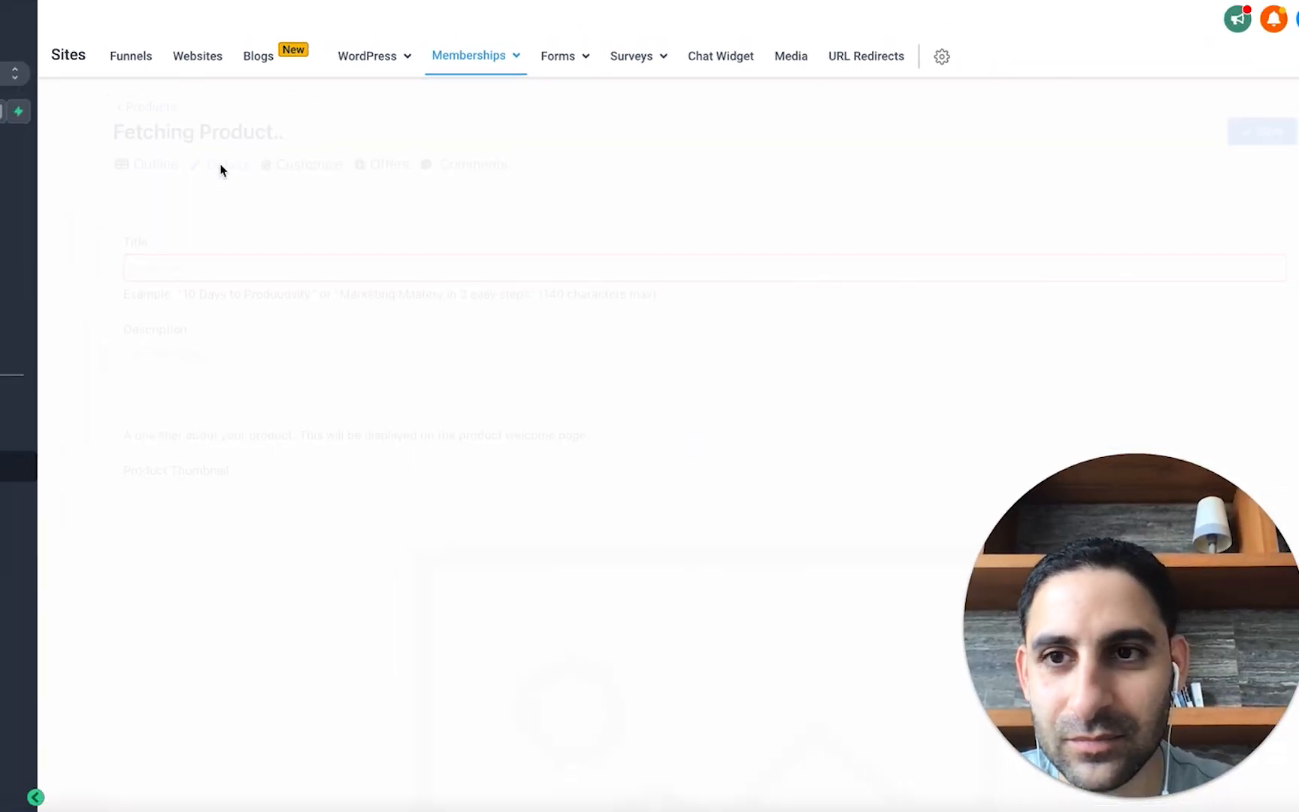
pyautogui.click(332, 171)
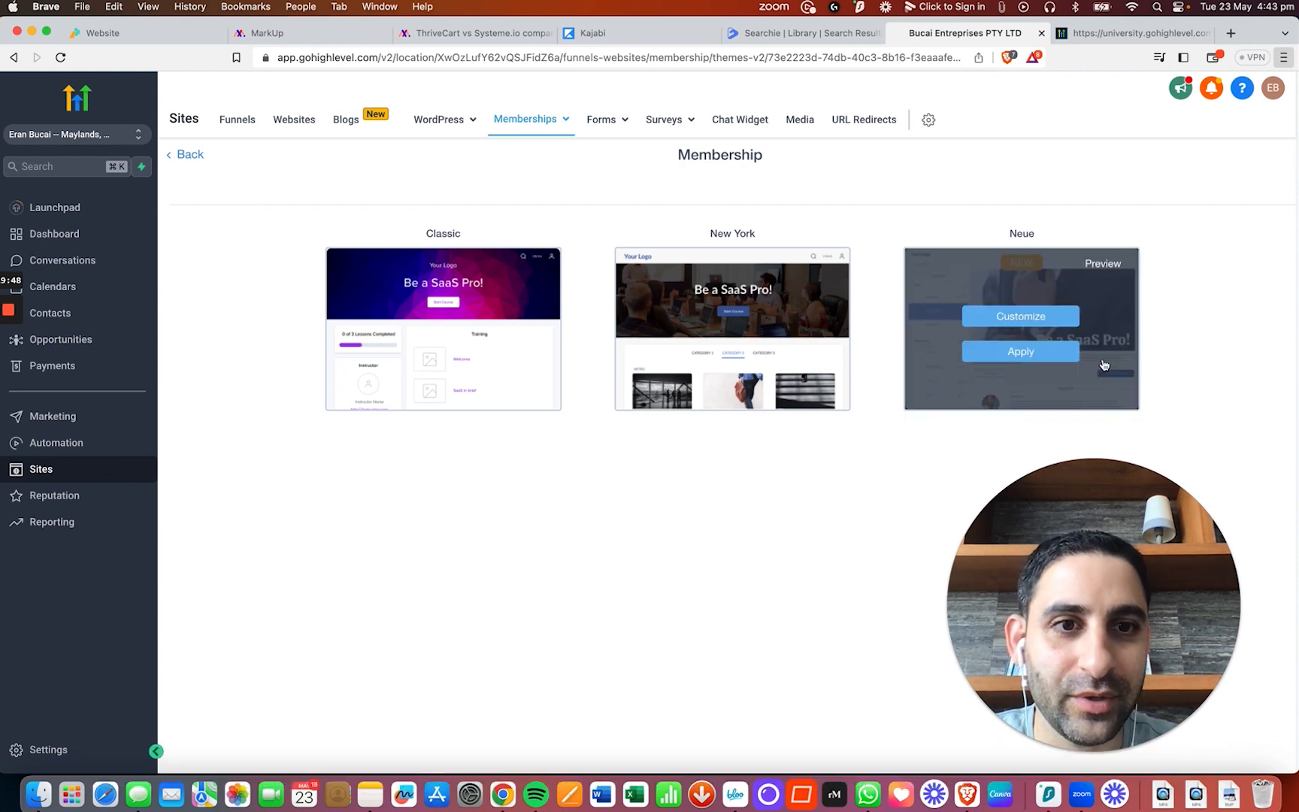
pyautogui.moveTo(463, 360)
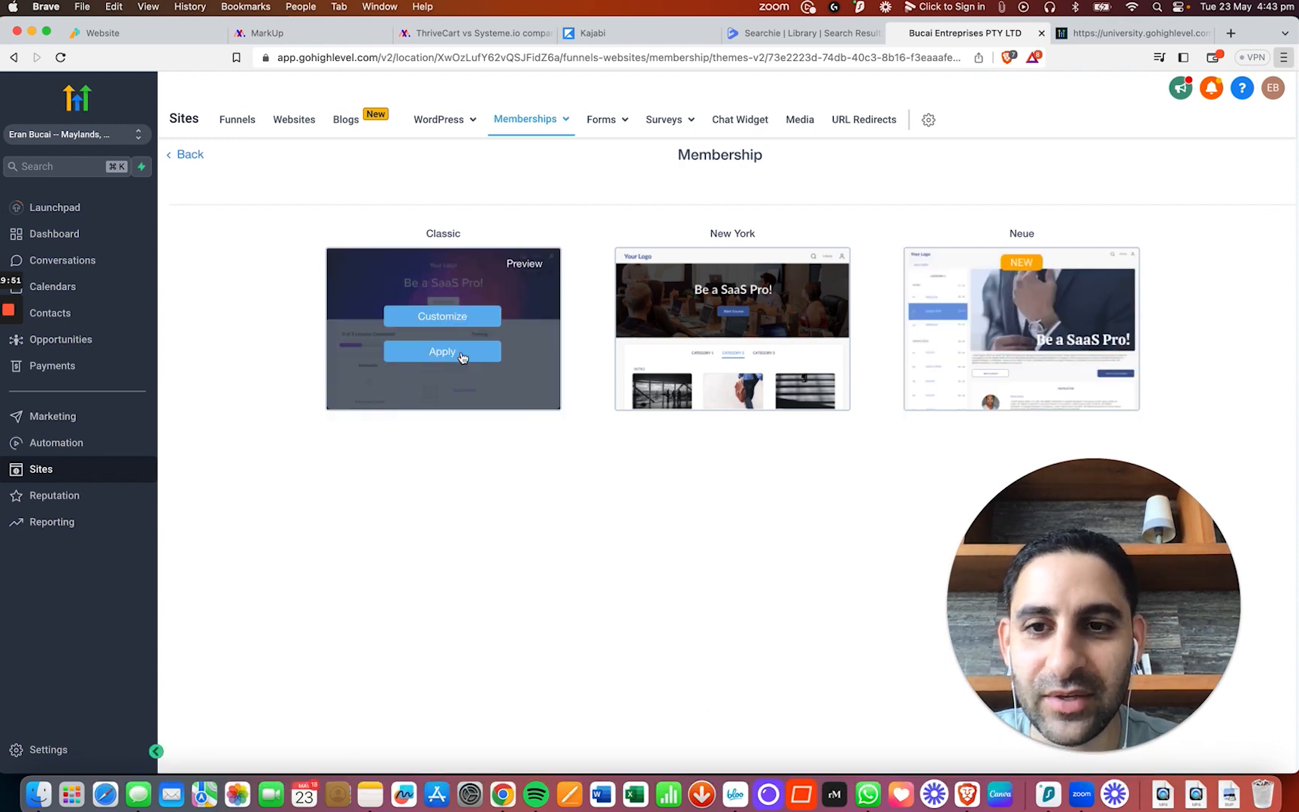
pyautogui.click(478, 359)
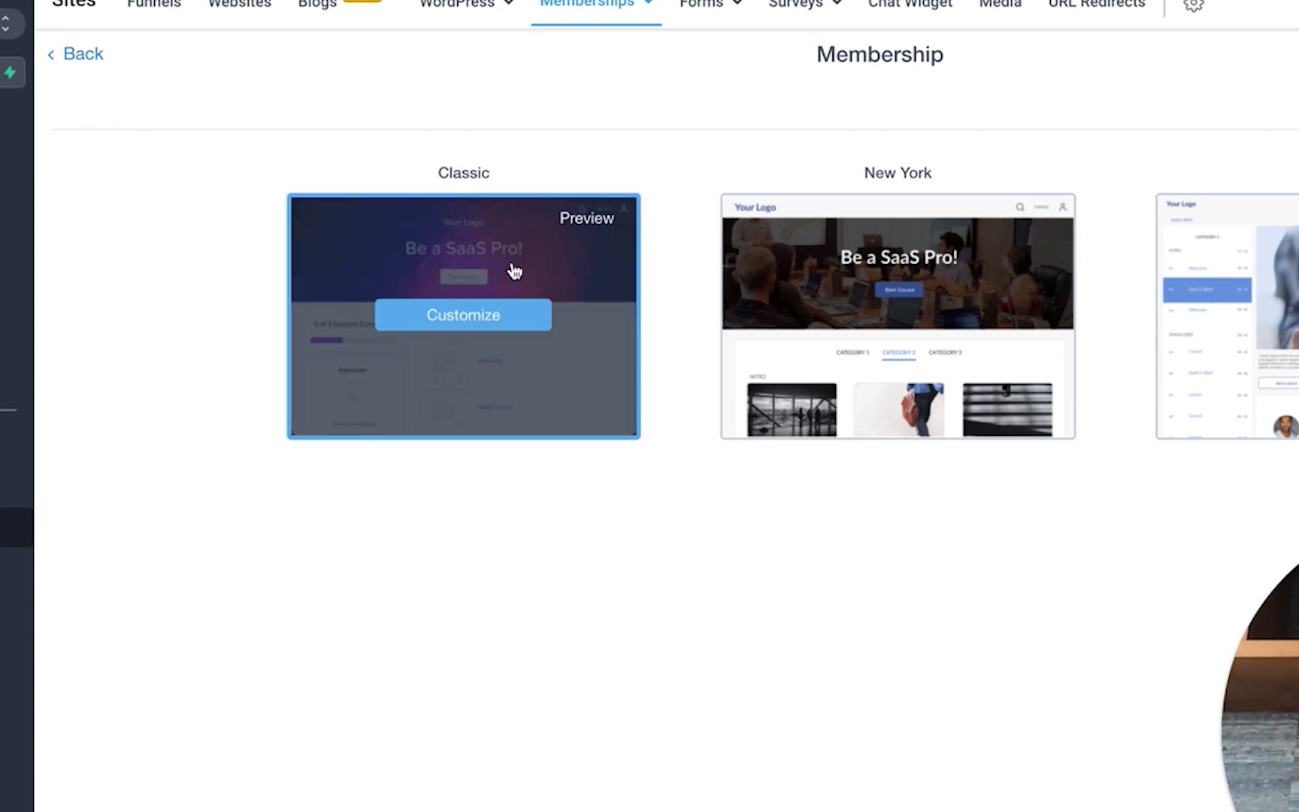
# Open the Classic theme for customization and review its sections and the product page preview.
pyautogui.click(463, 314)
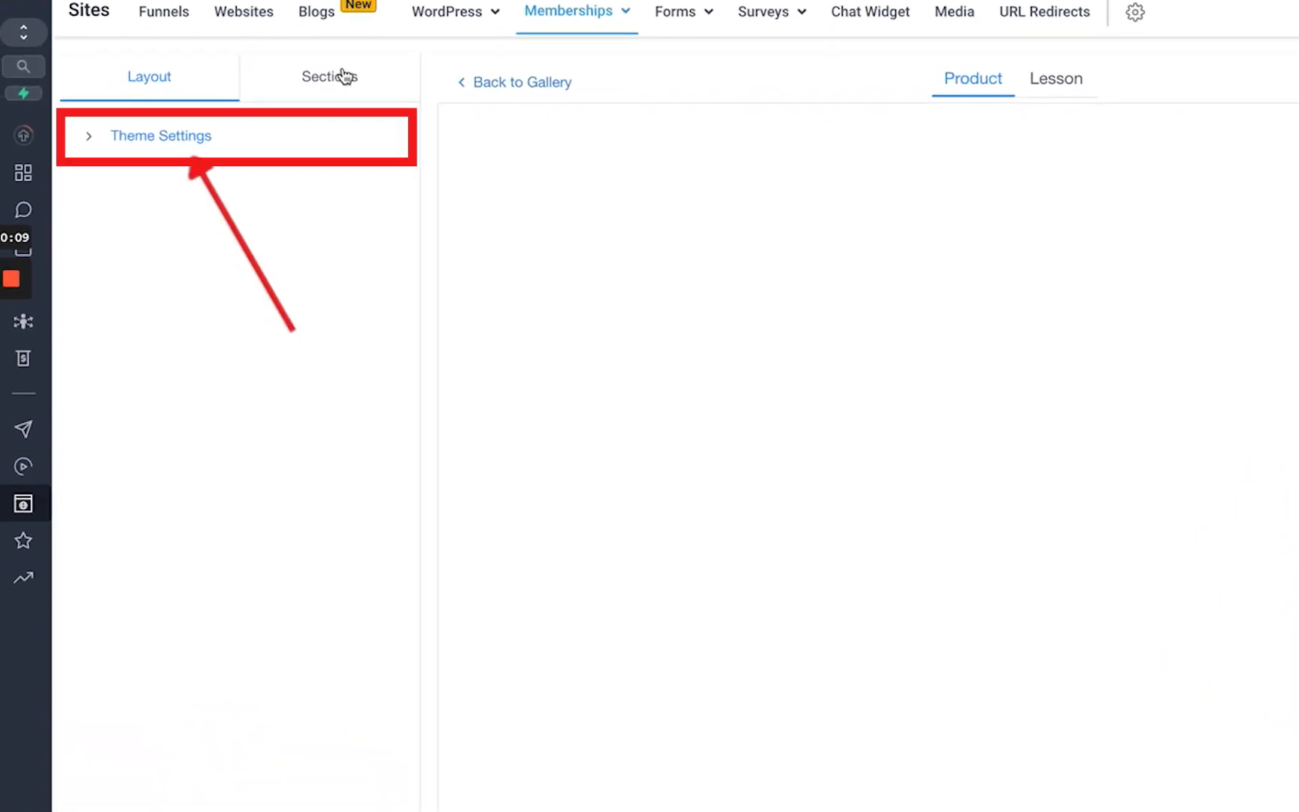
pyautogui.click(344, 76)
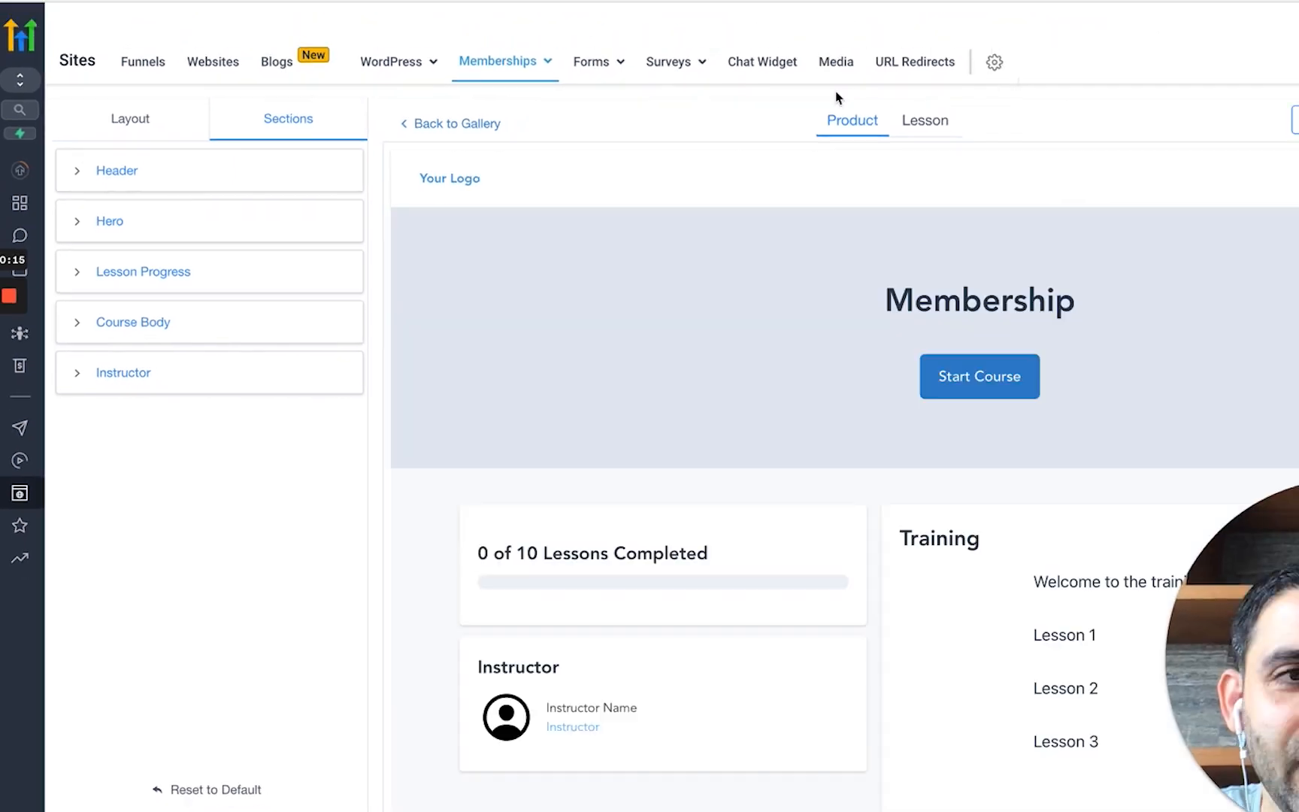
pyautogui.scroll(-5, 1162, 341)
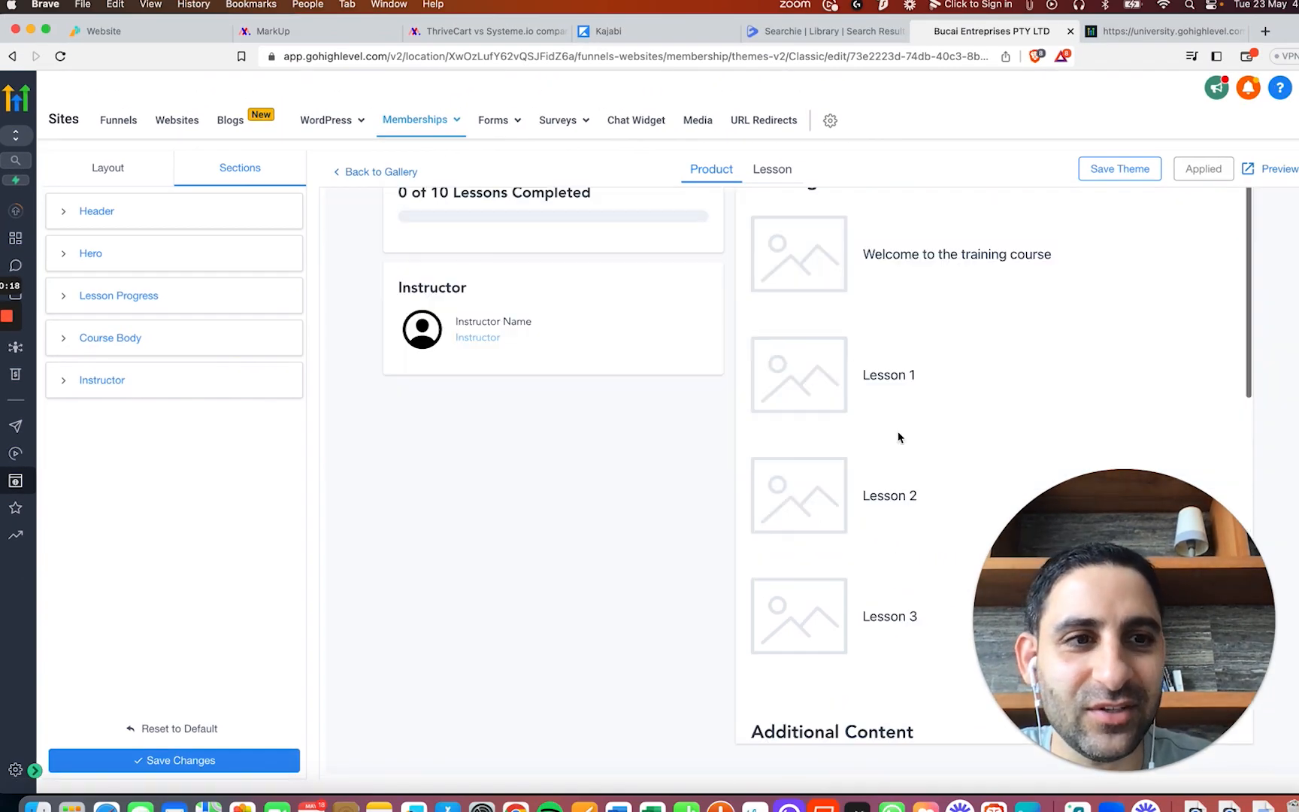
# Leave the theme editor and look through the Conversations, Calendars and Marketing areas.
pyautogui.press('super+bracketleft')
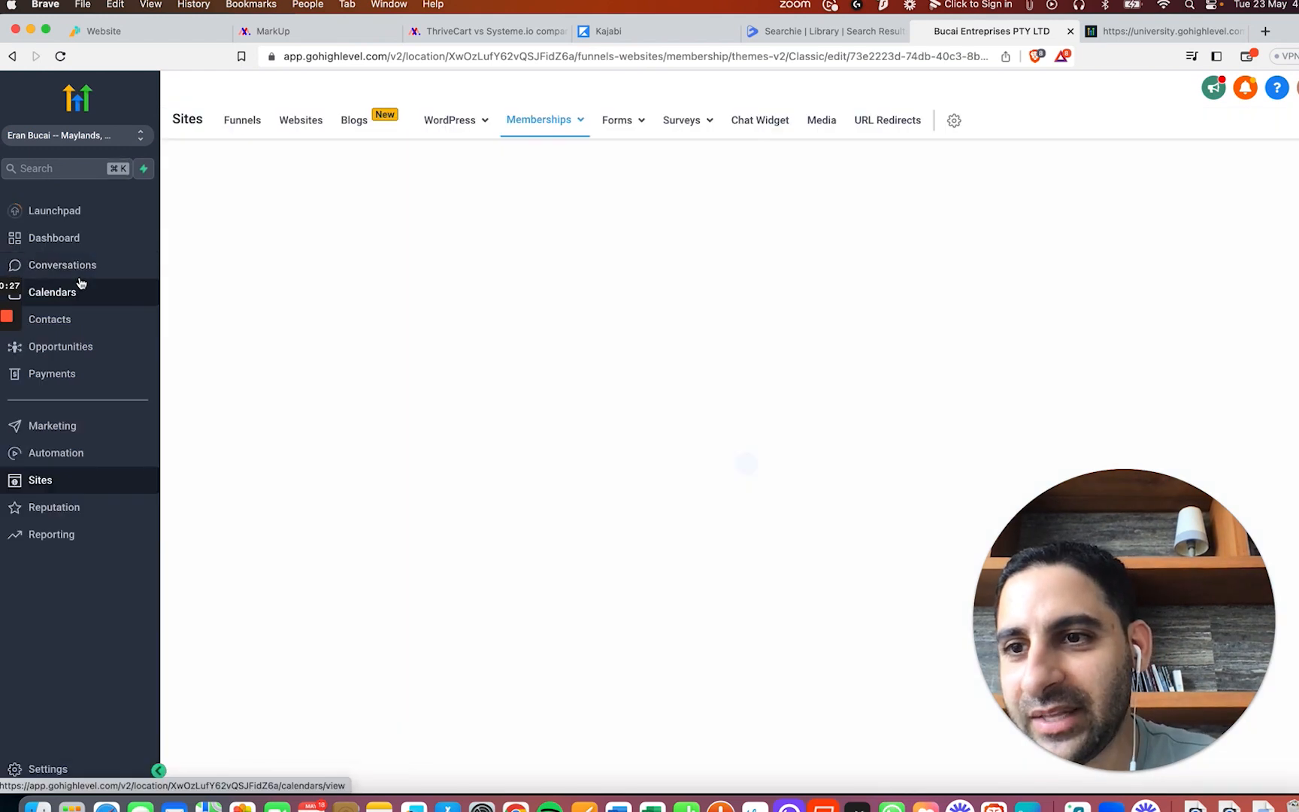
pyautogui.click(89, 266)
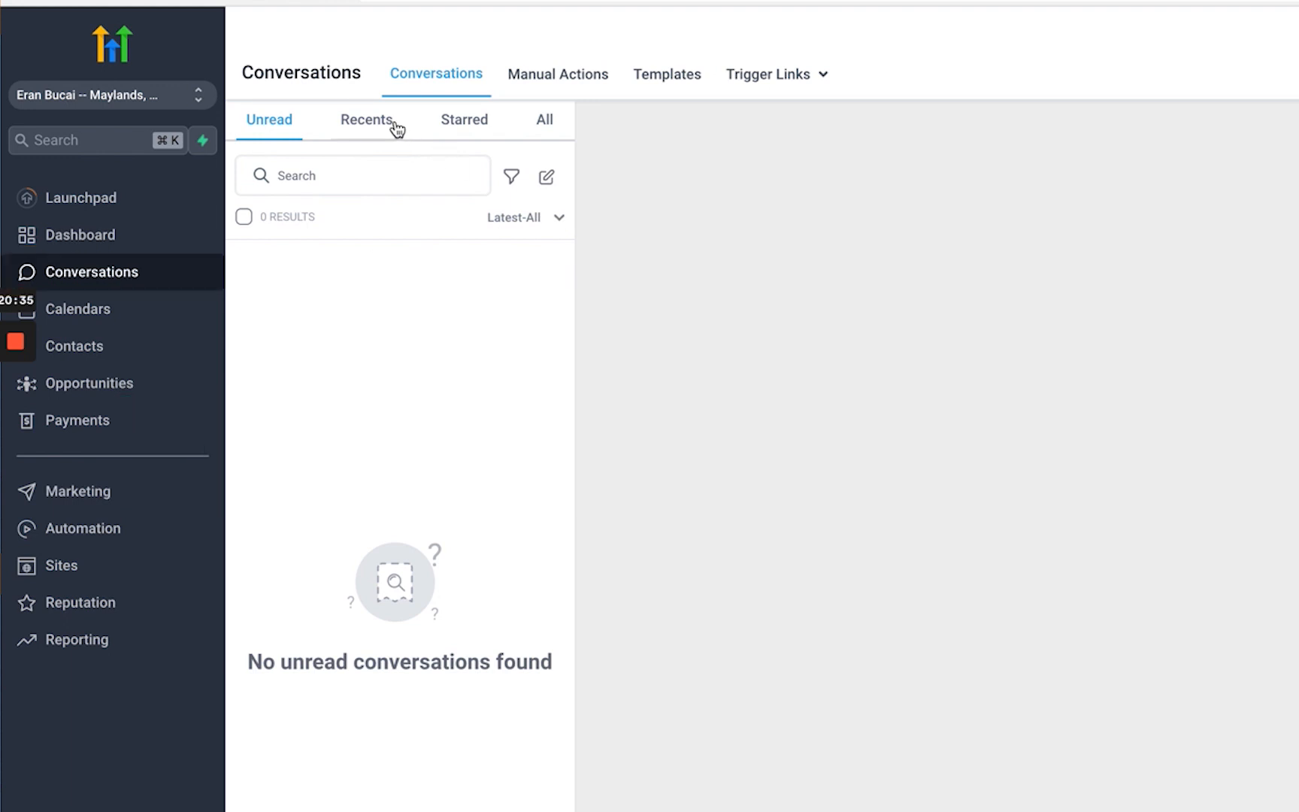
pyautogui.click(87, 308)
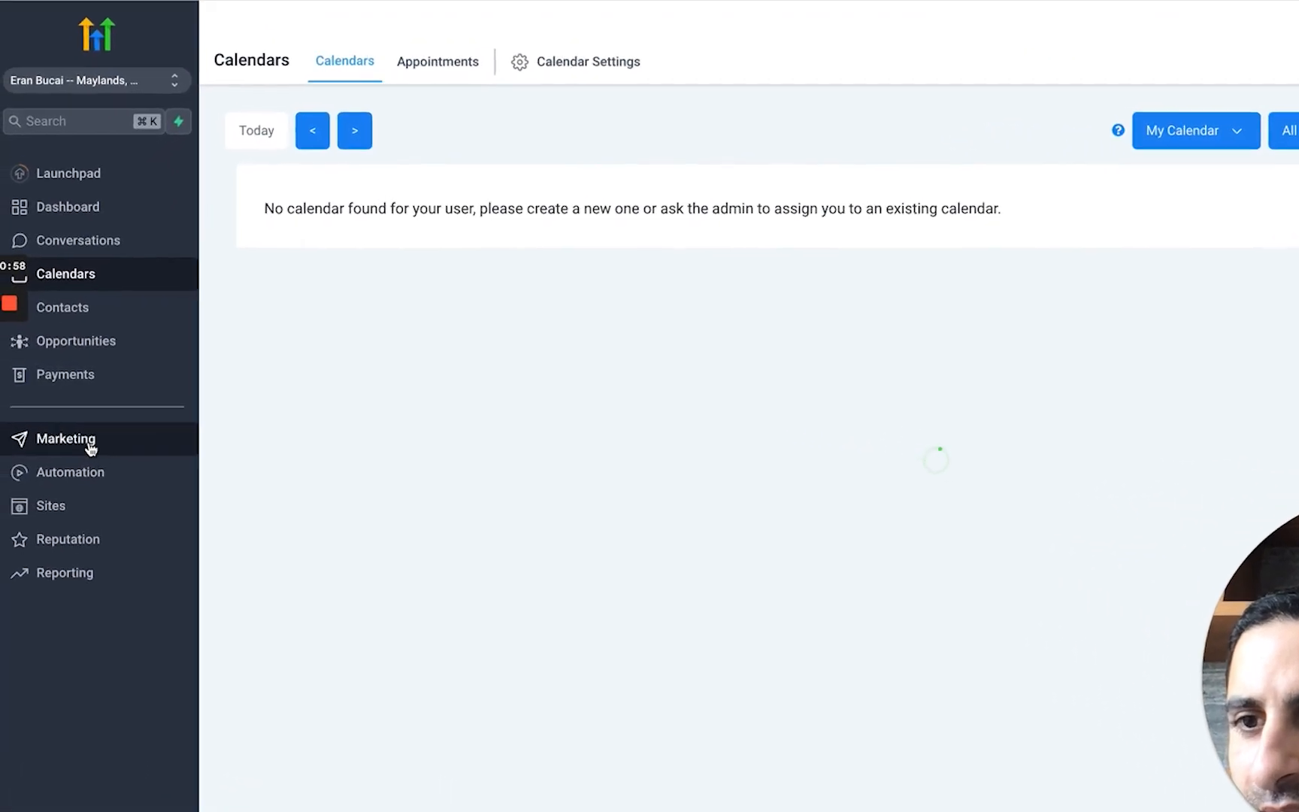
pyautogui.click(64, 432)
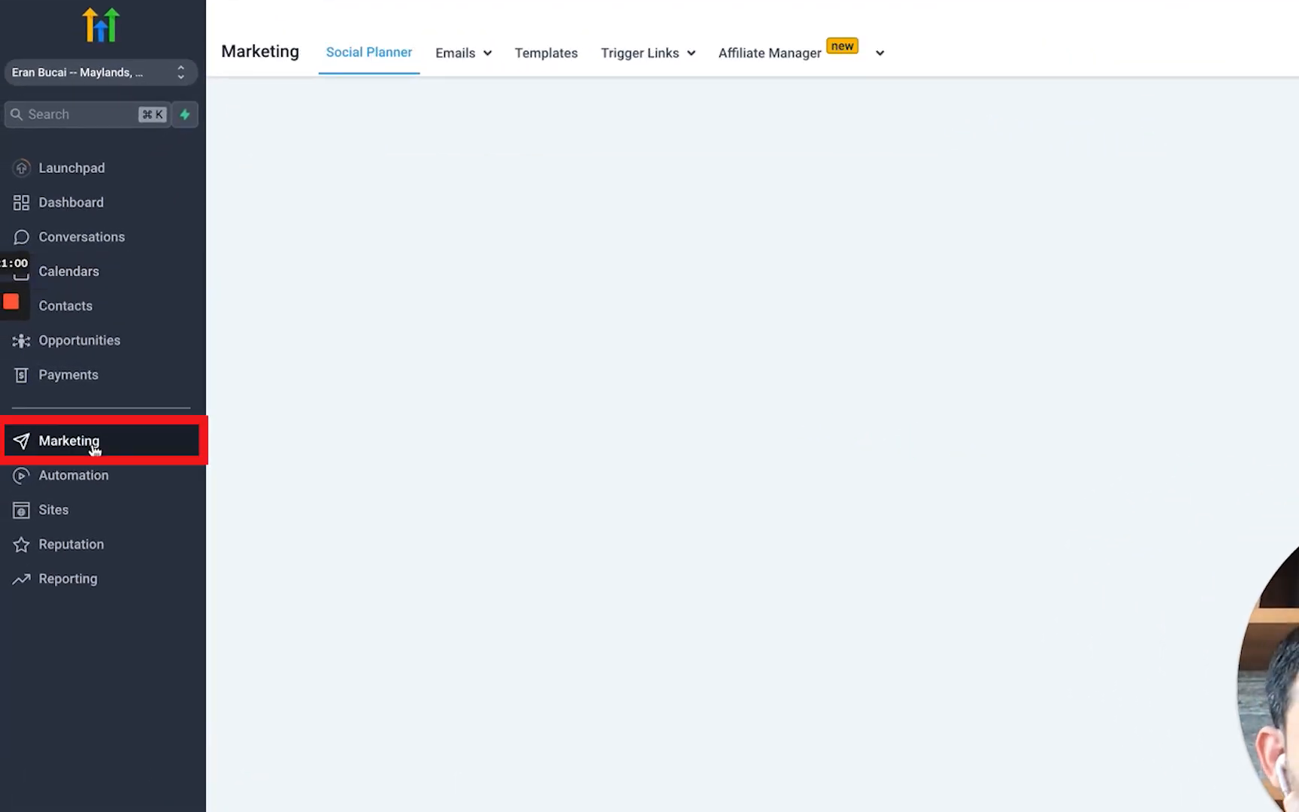